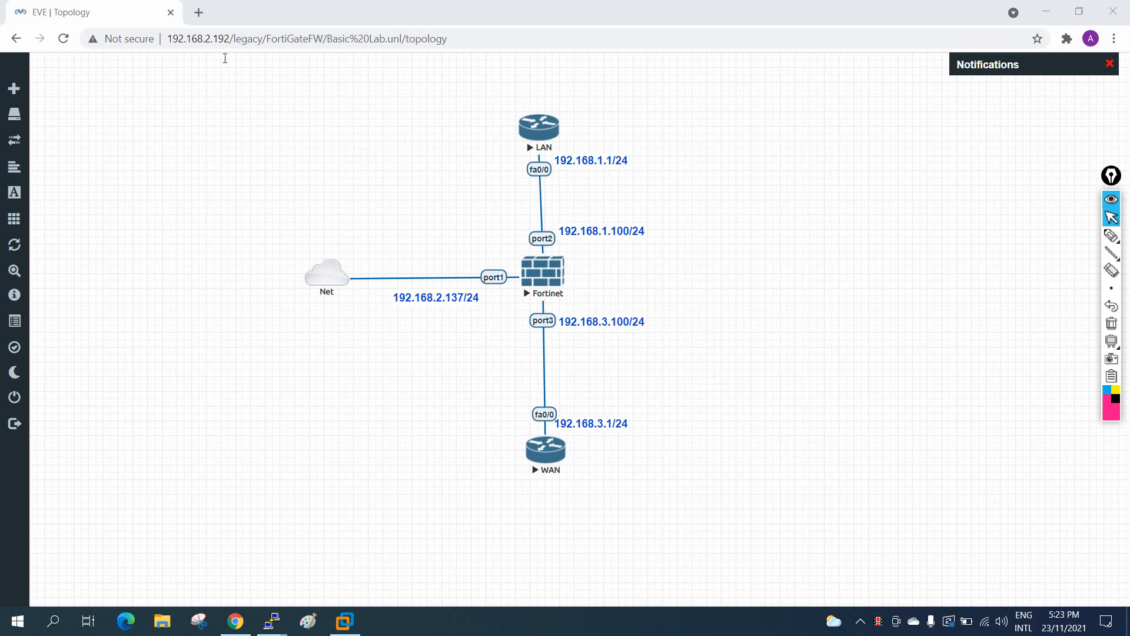
Step: Open an empty browser tab beside the EVE-NG lab and return to the topology tab
{"action": "left_click", "coordinate": [198, 12]}
{"action": "left_click", "coordinate": [94, 12]}
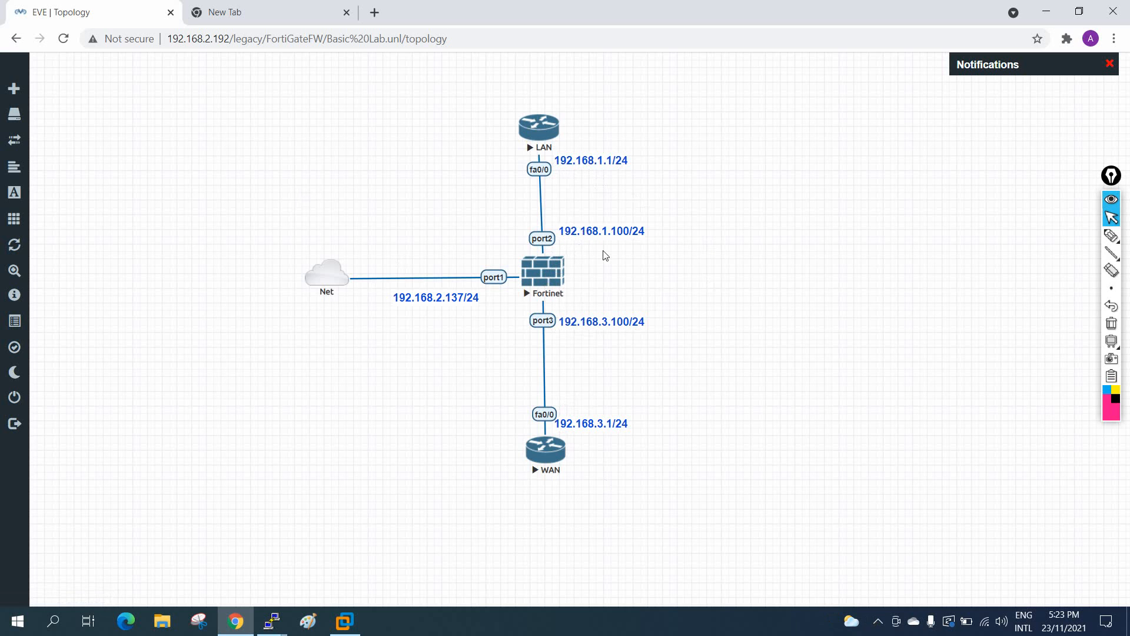
{"action": "left_click", "coordinate": [1111, 236]}
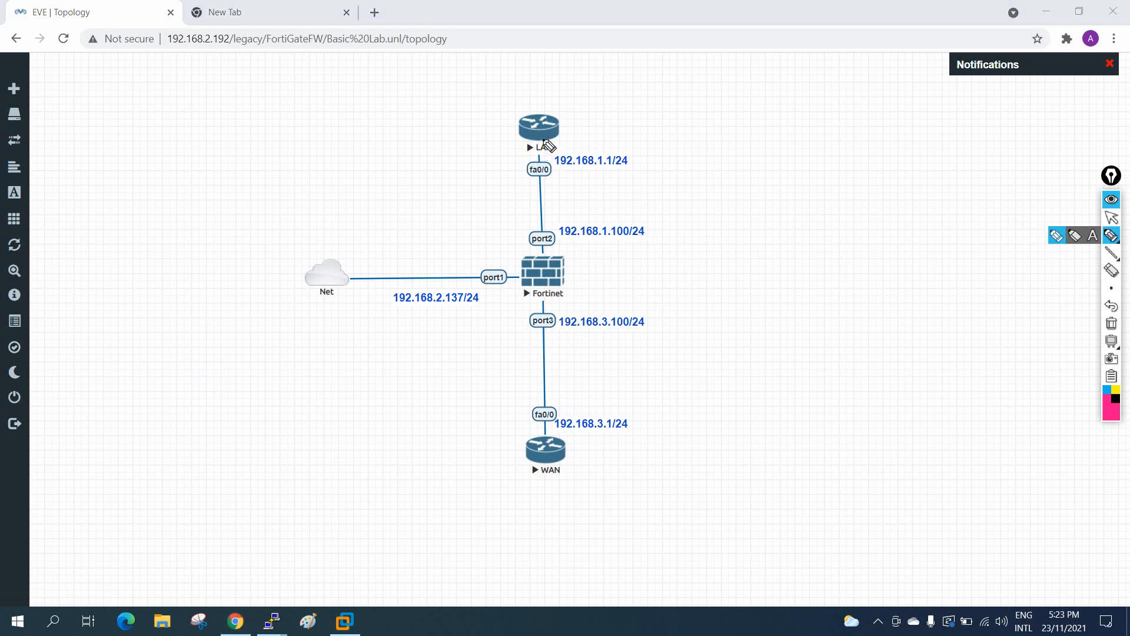
{"action": "mouse_move", "coordinate": [560, 124]}
{"action": "left_mouse_down"}
{"action": "mouse_move", "coordinate": [667, 110]}
{"action": "mouse_move", "coordinate": [659, 92]}
{"action": "mouse_move", "coordinate": [723, 57]}
{"action": "left_mouse_up"}
{"action": "mouse_move", "coordinate": [672, 95]}
{"action": "left_mouse_down"}
{"action": "mouse_move", "coordinate": [766, 104]}
{"action": "mouse_move", "coordinate": [735, 147]}
{"action": "left_mouse_up"}
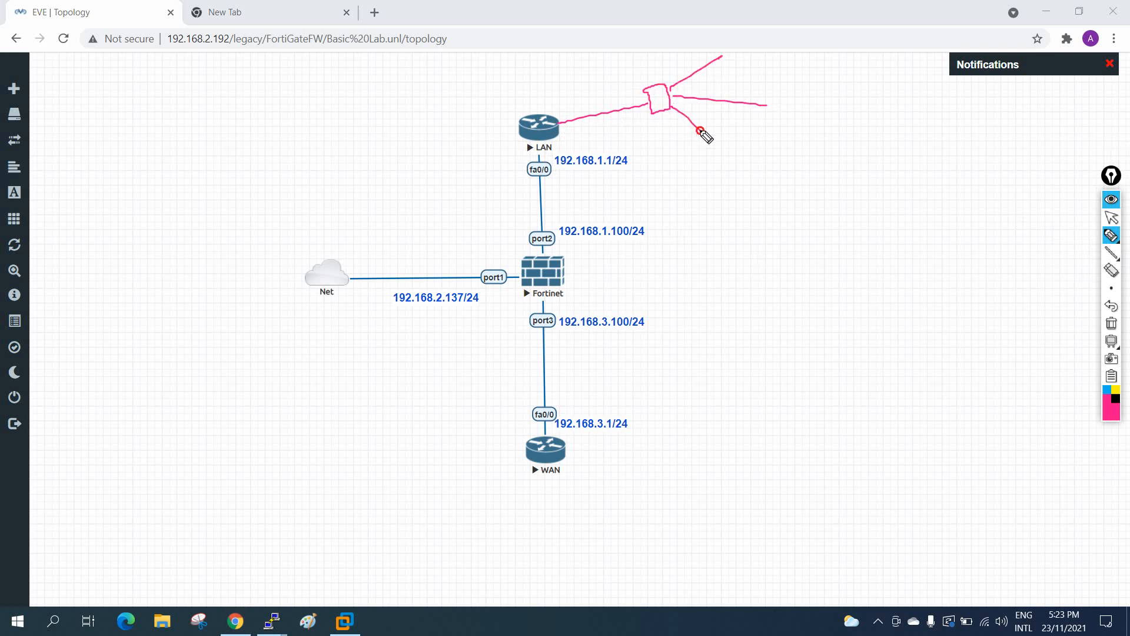
{"action": "mouse_move", "coordinate": [517, 149]}
{"action": "left_mouse_down"}
{"action": "mouse_move", "coordinate": [530, 225]}
{"action": "mouse_move", "coordinate": [537, 217]}
{"action": "mouse_move", "coordinate": [623, 253]}
{"action": "mouse_move", "coordinate": [574, 225]}
{"action": "left_mouse_up"}
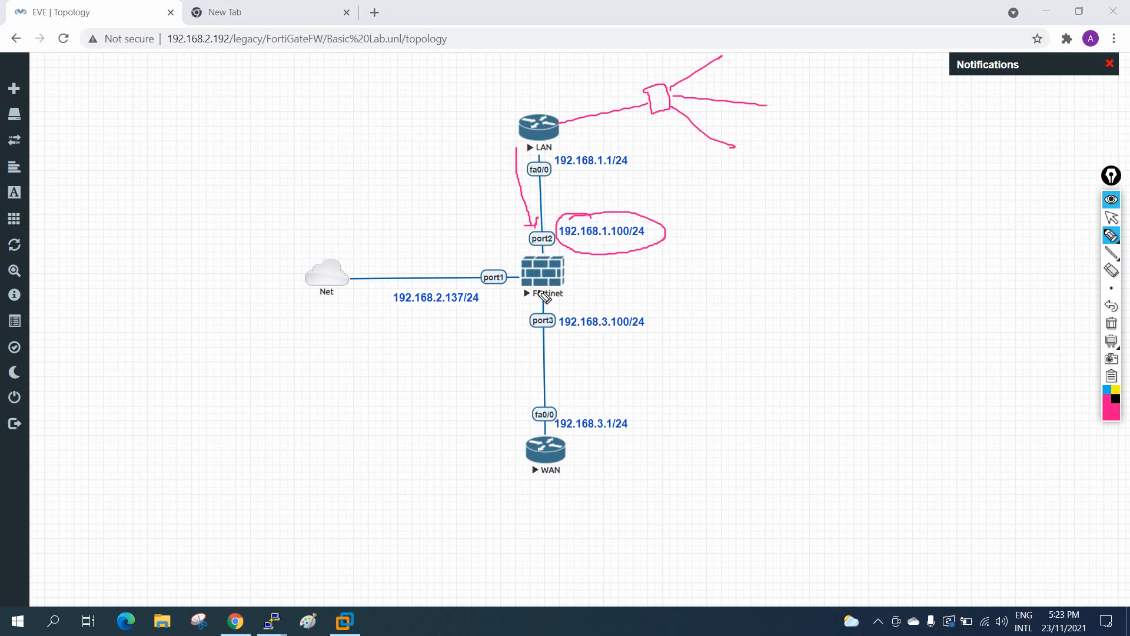
{"action": "mouse_move", "coordinate": [536, 288]}
{"action": "left_mouse_down"}
{"action": "mouse_move", "coordinate": [520, 331]}
{"action": "mouse_move", "coordinate": [523, 406]}
{"action": "mouse_move", "coordinate": [532, 399]}
{"action": "left_mouse_up"}
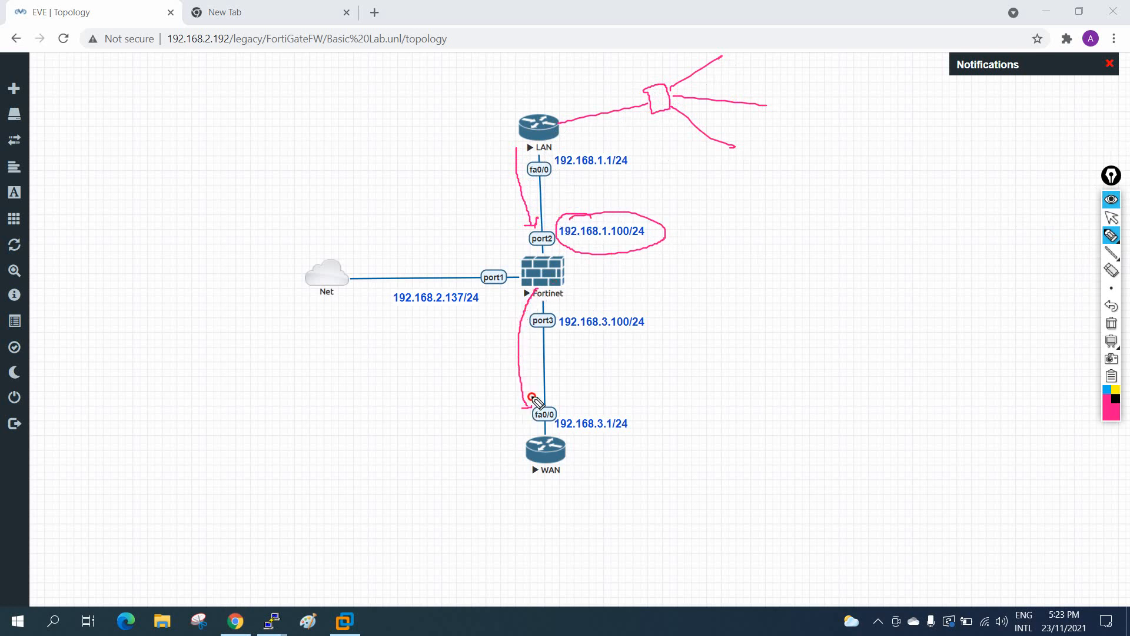
{"action": "mouse_move", "coordinate": [577, 437]}
{"action": "left_mouse_down"}
{"action": "mouse_move", "coordinate": [512, 472]}
{"action": "mouse_move", "coordinate": [580, 437]}
{"action": "left_mouse_up"}
{"action": "mouse_move", "coordinate": [570, 484]}
{"action": "left_mouse_down"}
{"action": "mouse_move", "coordinate": [575, 502]}
{"action": "mouse_move", "coordinate": [595, 482]}
{"action": "mouse_move", "coordinate": [602, 489]}
{"action": "mouse_move", "coordinate": [602, 475]}
{"action": "left_mouse_up"}
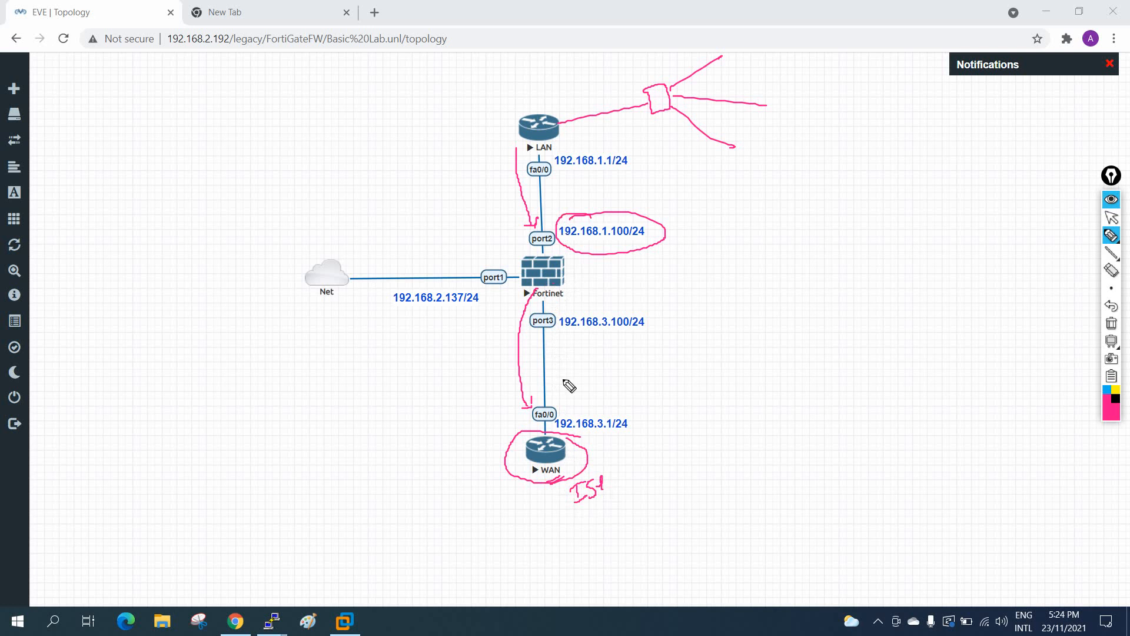
{"action": "mouse_move", "coordinate": [578, 273]}
{"action": "left_mouse_down"}
{"action": "mouse_move", "coordinate": [591, 294]}
{"action": "mouse_move", "coordinate": [653, 261]}
{"action": "left_mouse_up"}
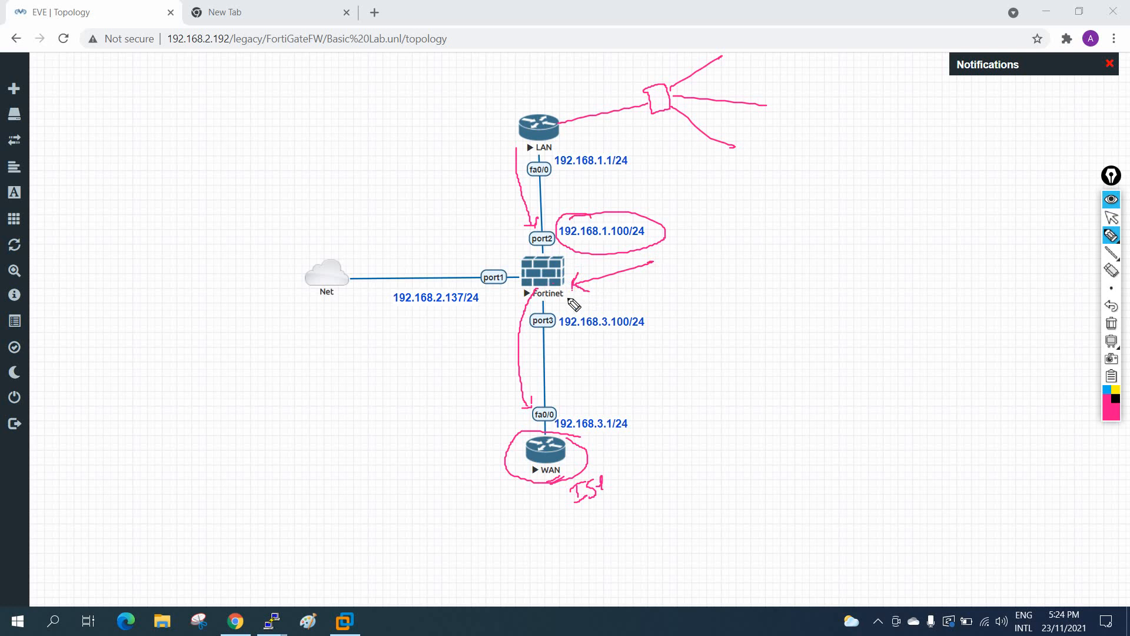
{"action": "left_click_drag", "start_coordinate": [560, 293], "coordinate": [551, 416]}
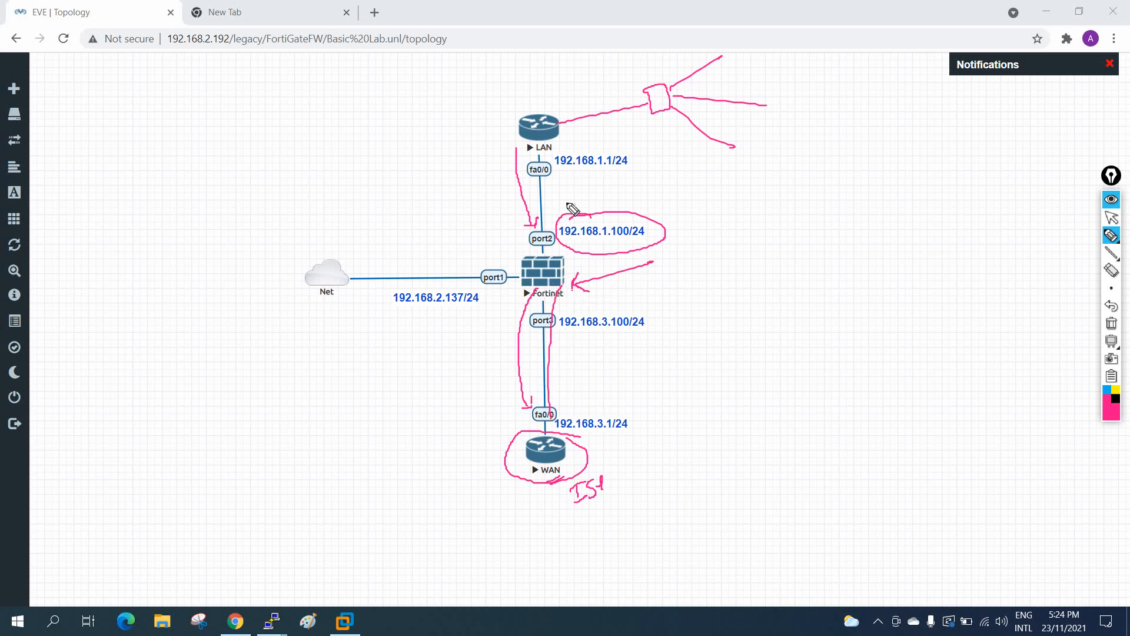
{"action": "mouse_move", "coordinate": [558, 140]}
{"action": "left_mouse_down"}
{"action": "mouse_move", "coordinate": [607, 129]}
{"action": "mouse_move", "coordinate": [562, 160]}
{"action": "mouse_move", "coordinate": [560, 150]}
{"action": "mouse_move", "coordinate": [566, 259]}
{"action": "mouse_move", "coordinate": [544, 259]}
{"action": "mouse_move", "coordinate": [643, 236]}
{"action": "left_mouse_up"}
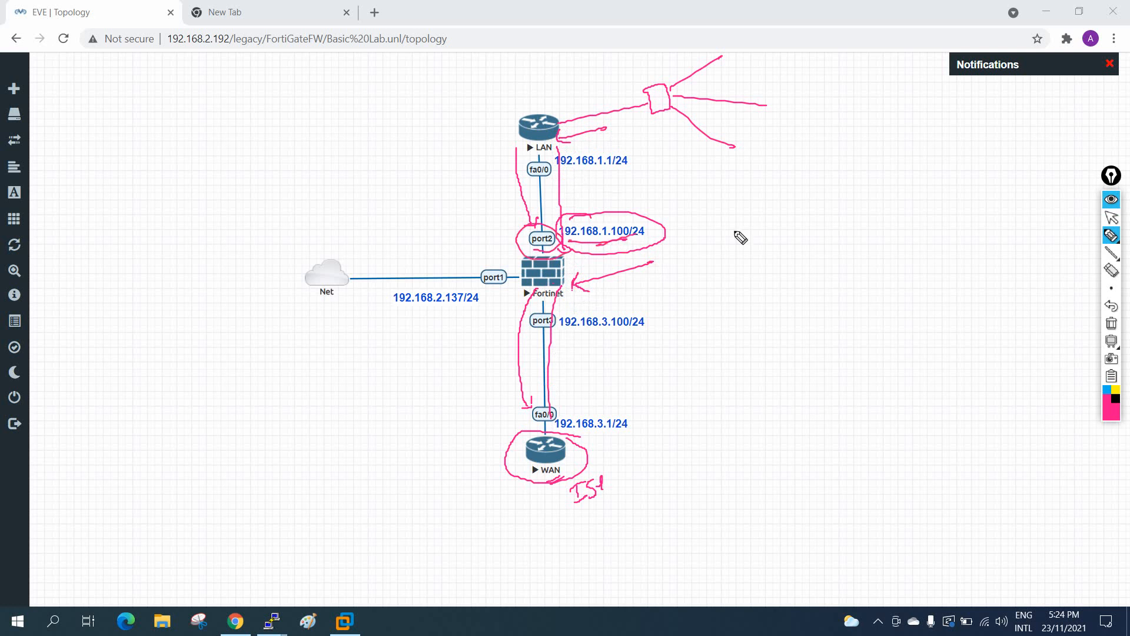
{"action": "left_click", "coordinate": [1112, 323]}
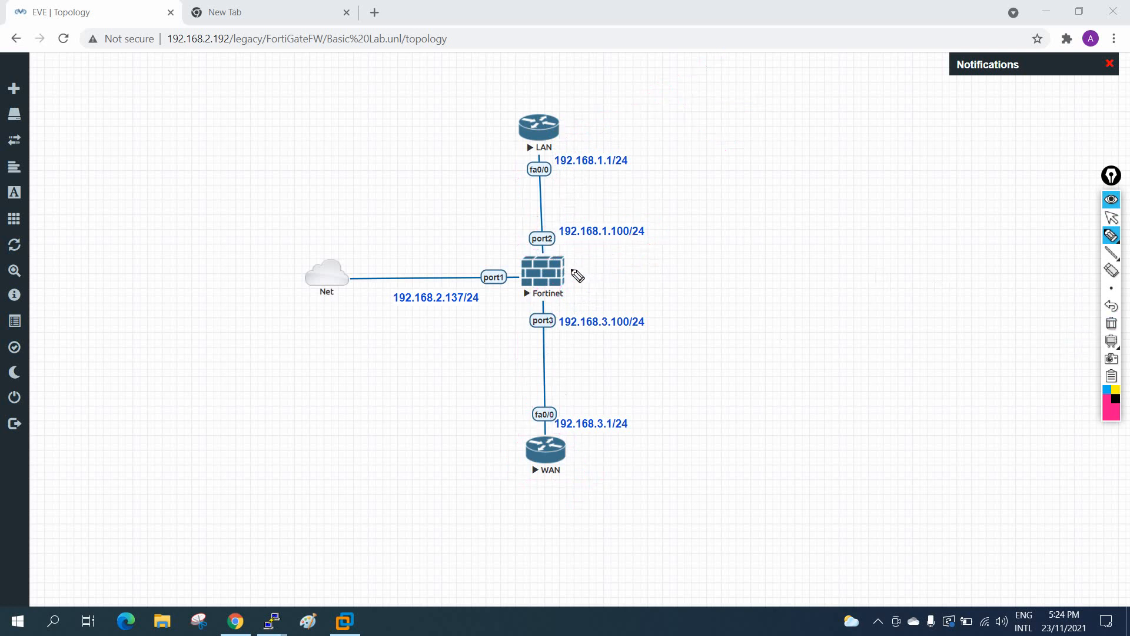
{"action": "mouse_move", "coordinate": [592, 284]}
{"action": "left_mouse_down"}
{"action": "mouse_move", "coordinate": [579, 276]}
{"action": "mouse_move", "coordinate": [672, 249]}
{"action": "left_mouse_up"}
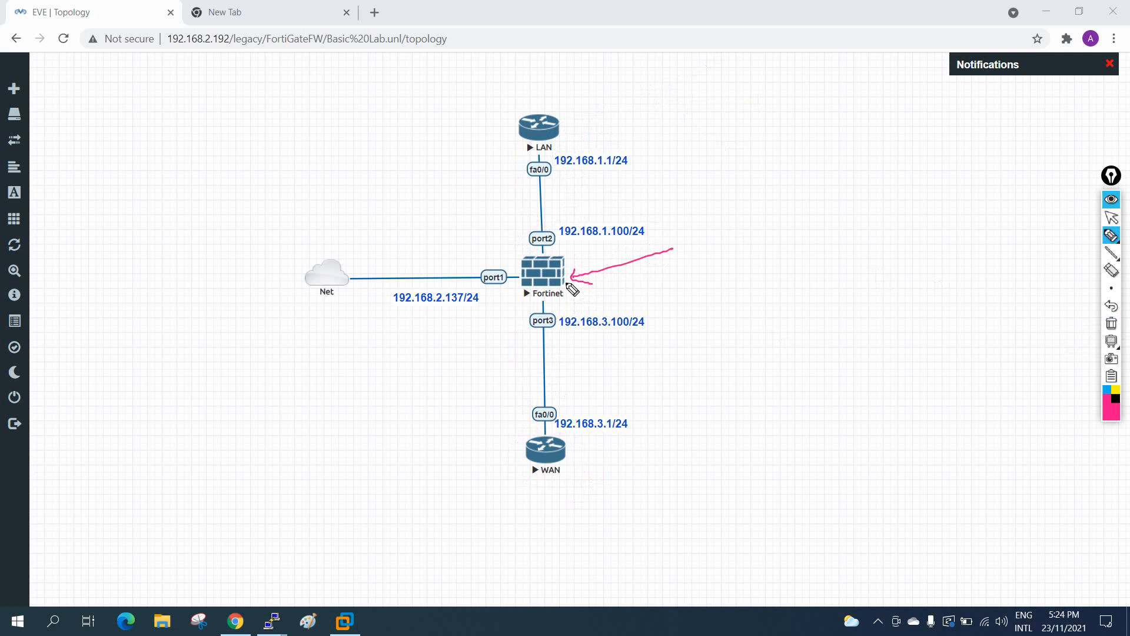
{"action": "left_click", "coordinate": [614, 277]}
{"action": "mouse_move", "coordinate": [559, 143]}
{"action": "left_mouse_down"}
{"action": "mouse_move", "coordinate": [537, 165]}
{"action": "mouse_move", "coordinate": [574, 150]}
{"action": "left_mouse_up"}
{"action": "mouse_move", "coordinate": [563, 455]}
{"action": "left_mouse_down"}
{"action": "mouse_move", "coordinate": [556, 482]}
{"action": "mouse_move", "coordinate": [570, 446]}
{"action": "left_mouse_up"}
{"action": "mouse_move", "coordinate": [581, 277]}
{"action": "left_mouse_down"}
{"action": "mouse_move", "coordinate": [618, 292]}
{"action": "mouse_move", "coordinate": [676, 290]}
{"action": "left_mouse_up"}
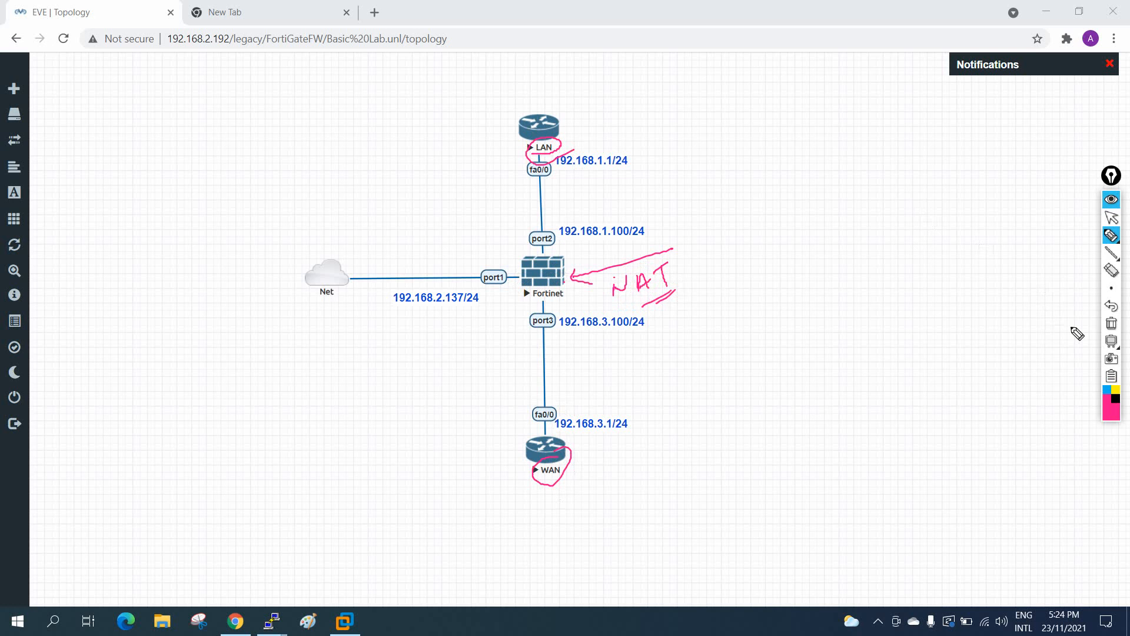
{"action": "left_click", "coordinate": [1112, 324]}
{"action": "left_click", "coordinate": [1114, 218]}
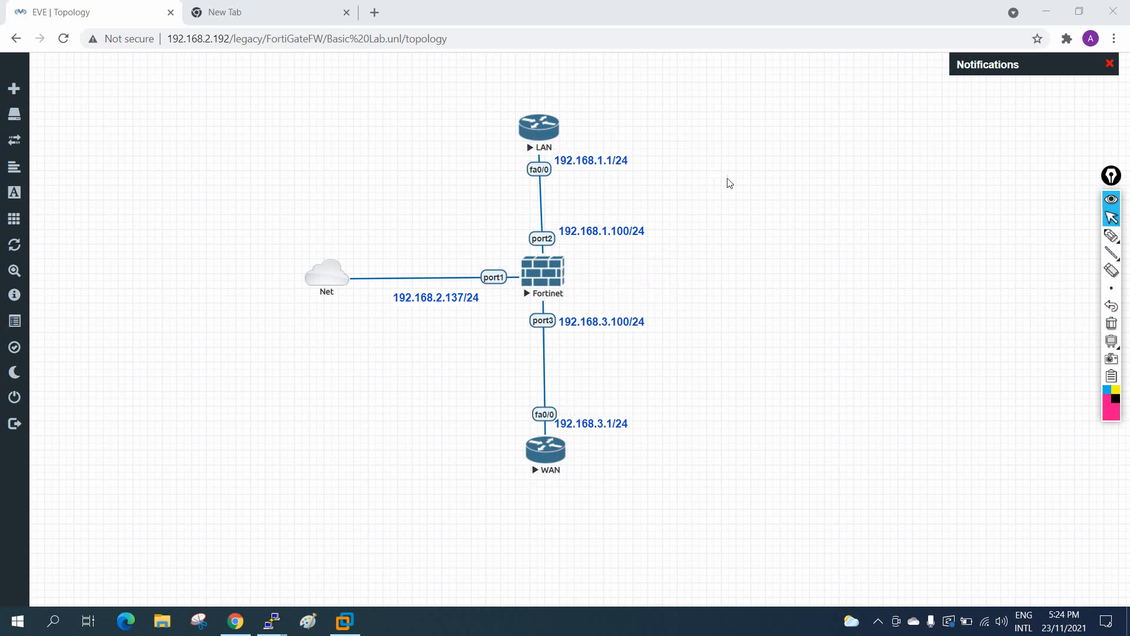
Step: Launch Notepad from Windows search and place it to the right of the topology
{"action": "left_click", "coordinate": [54, 622]}
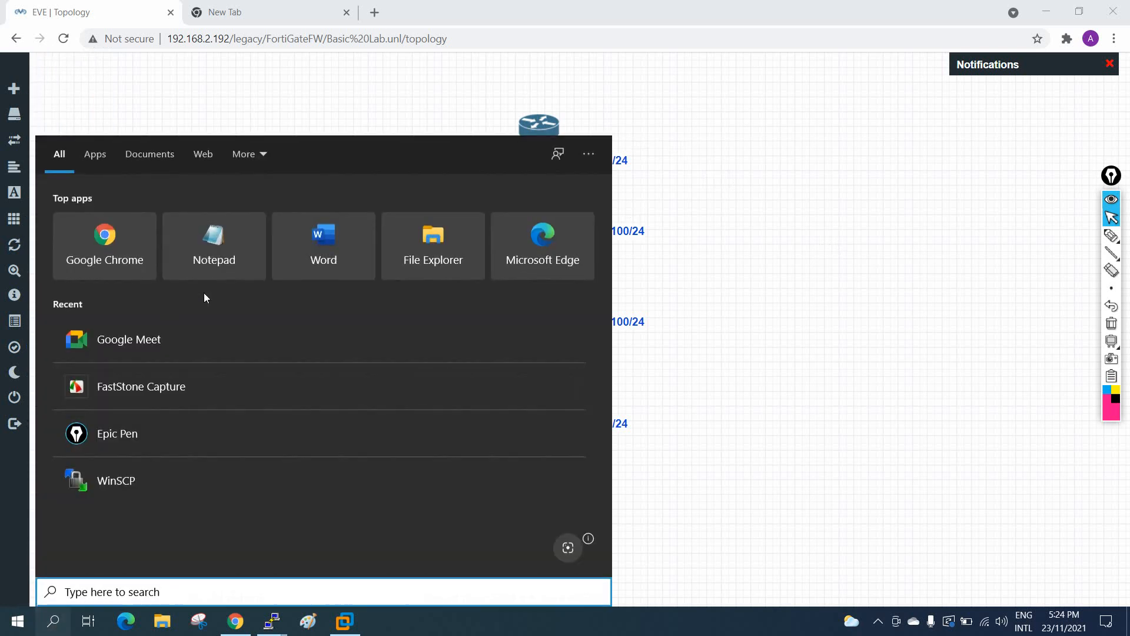
{"action": "left_click", "coordinate": [215, 242]}
{"action": "left_click_drag", "start_coordinate": [464, 103], "coordinate": [908, 229]}
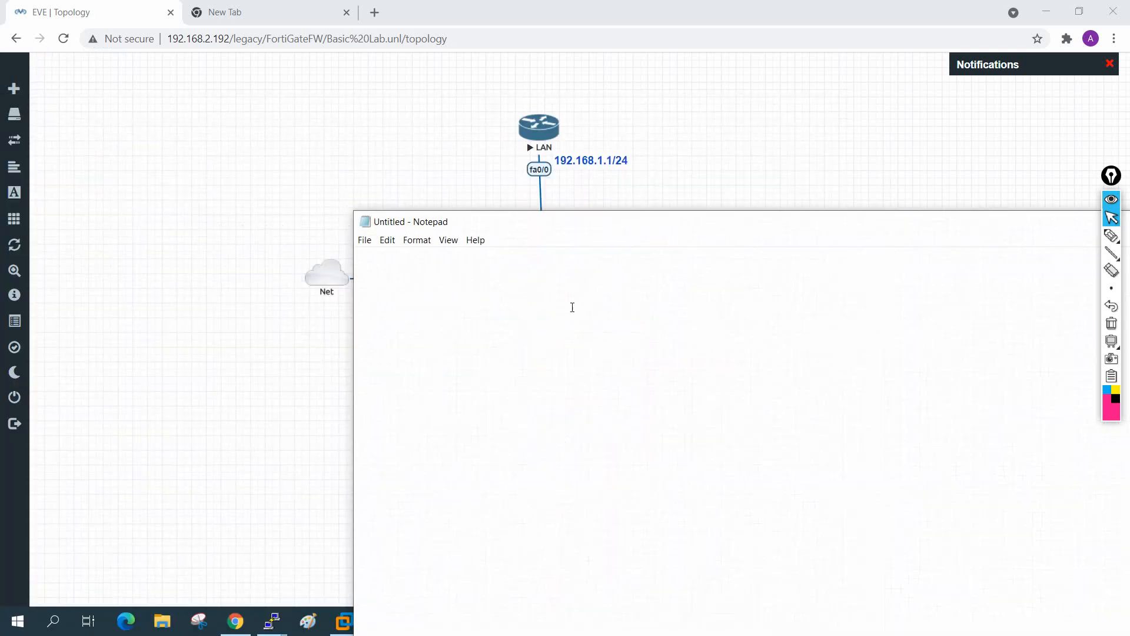
{"action": "left_click_drag", "start_coordinate": [352, 326], "coordinate": [689, 305]}
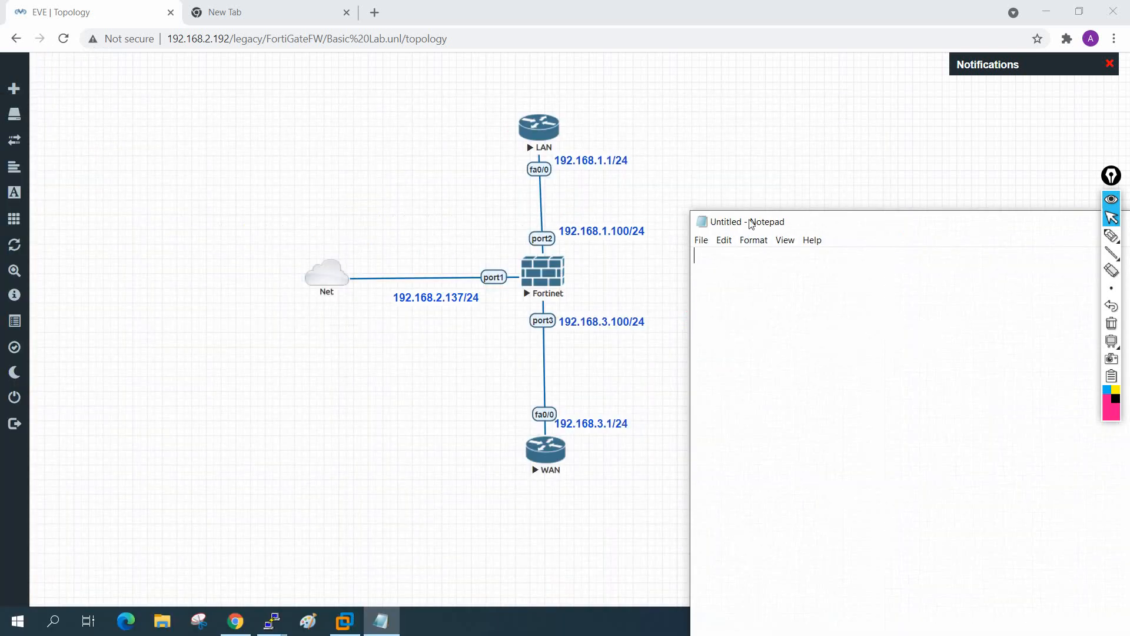
{"action": "left_click_drag", "start_coordinate": [753, 223], "coordinate": [740, 86]}
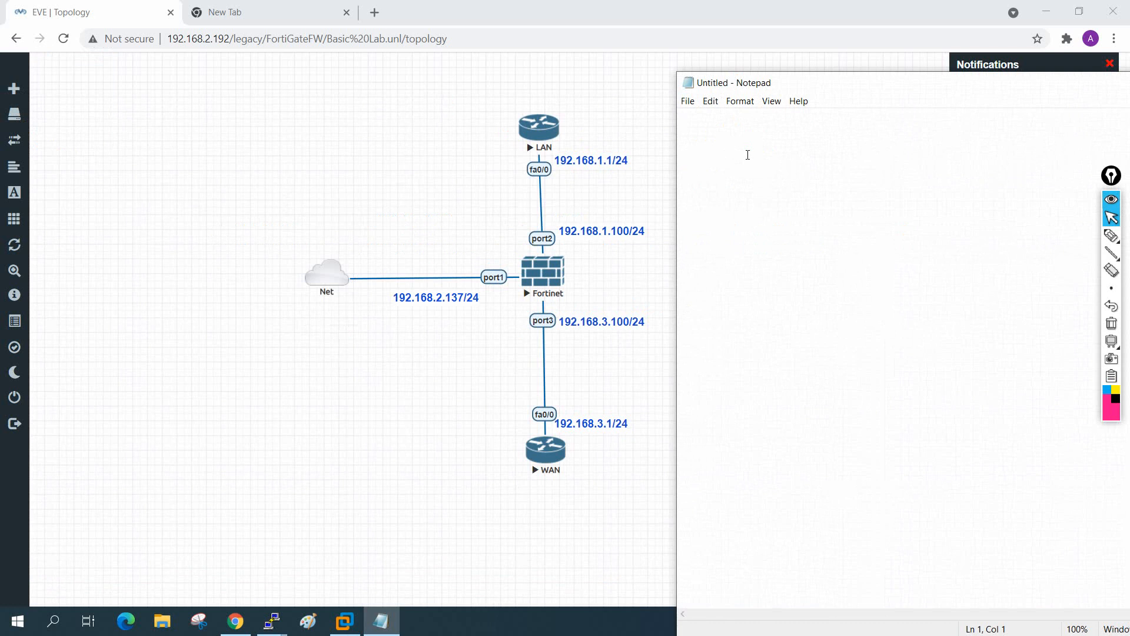
Step: Type the LAN router config: hostname LAN, f0/0 192.168.1.1, default route via 192.168.1.100
{"action": "type", "text": "!Fortinet"}
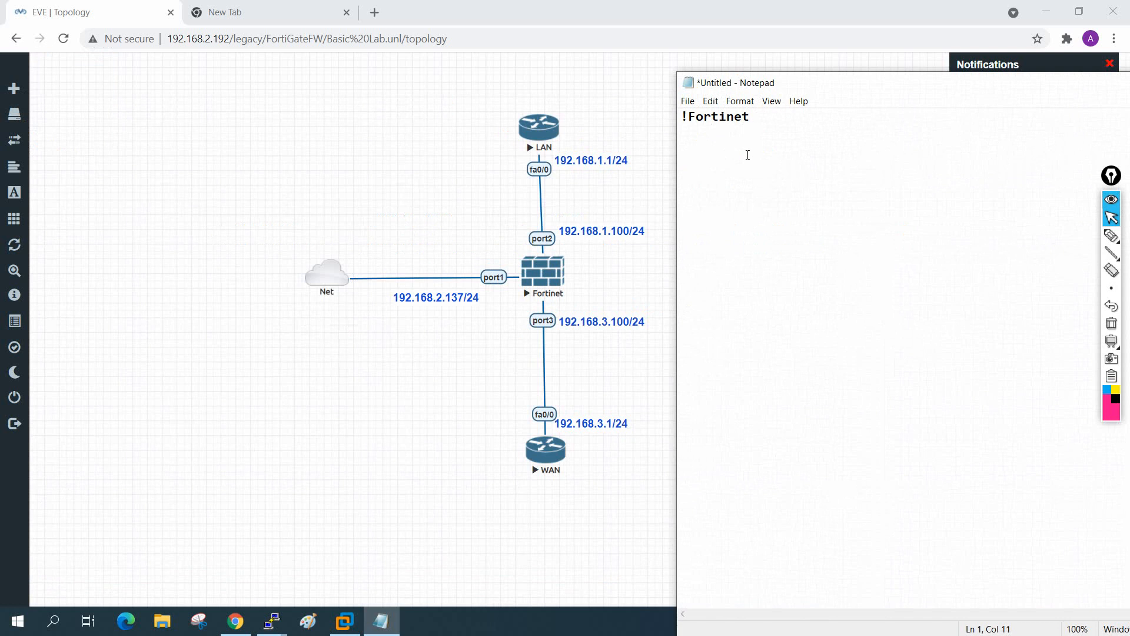
{"action": "key", "text": "BackSpace"}
{"action": "key", "text": "BackSpace"}
{"action": "key", "text": "BackSpace"}
{"action": "type", "text": "gate Basic Lab:   !LAN "}
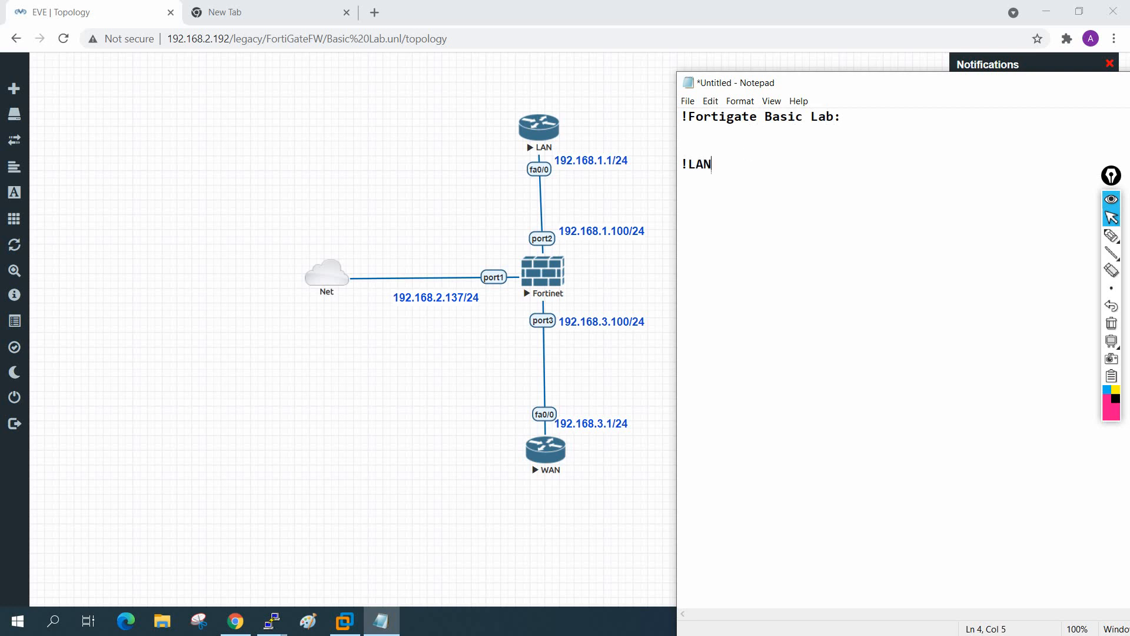
{"action": "type", "text": "Configuration"}
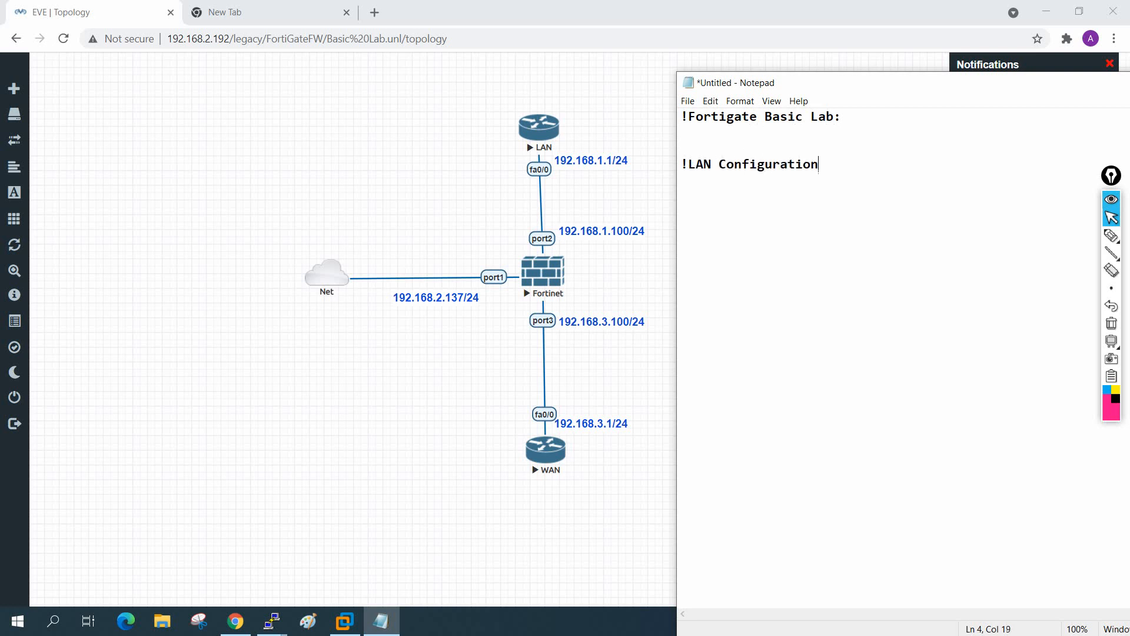
{"action": "type", "text": ":  en"}
{"action": "key", "text": "Return"}
{"action": "type", "text": "config t "}
{"action": "type", "text": "hostname LA"}
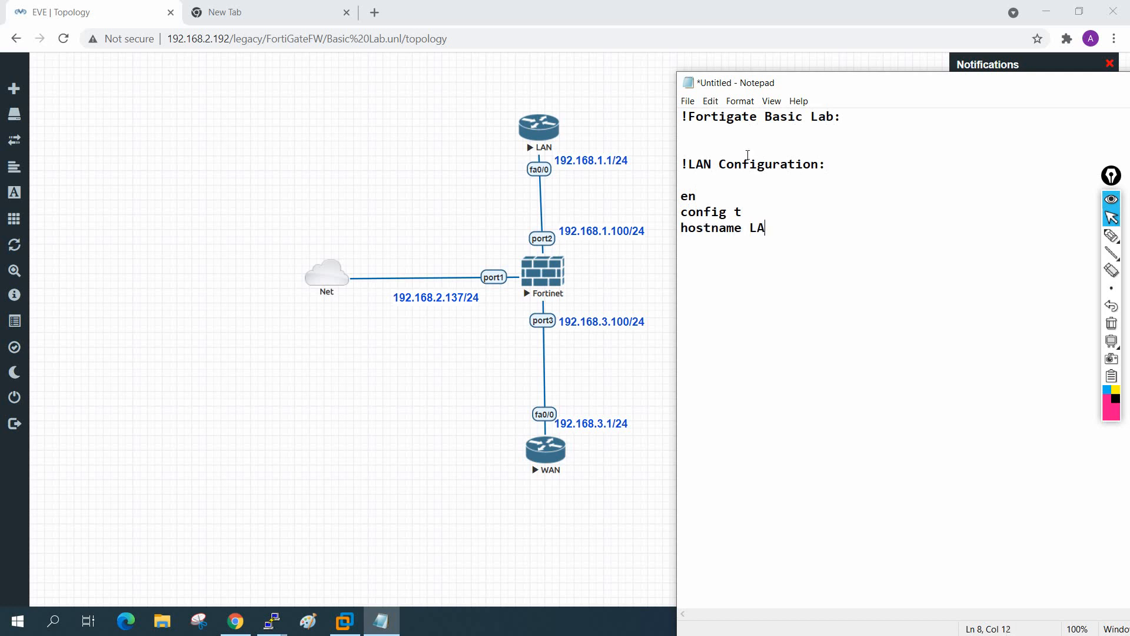
{"action": "type", "text": "N"}
{"action": "key", "text": "Return"}
{"action": "key", "text": "Return"}
{"action": "type", "text": "int f0/0"}
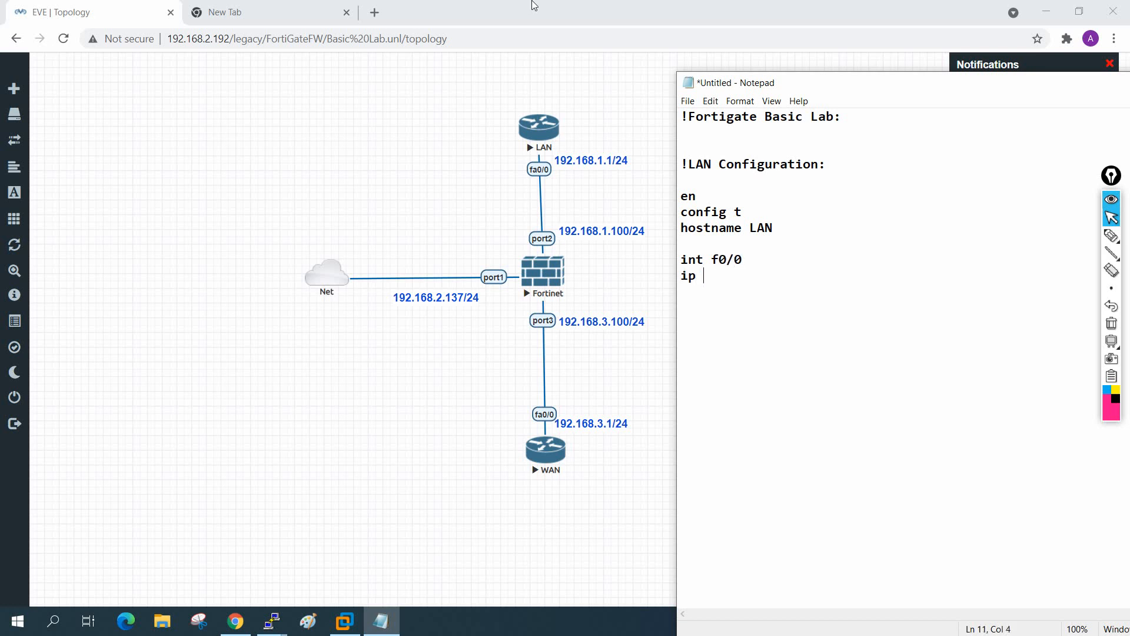
{"action": "type", "text": "add 192.168.1.1"}
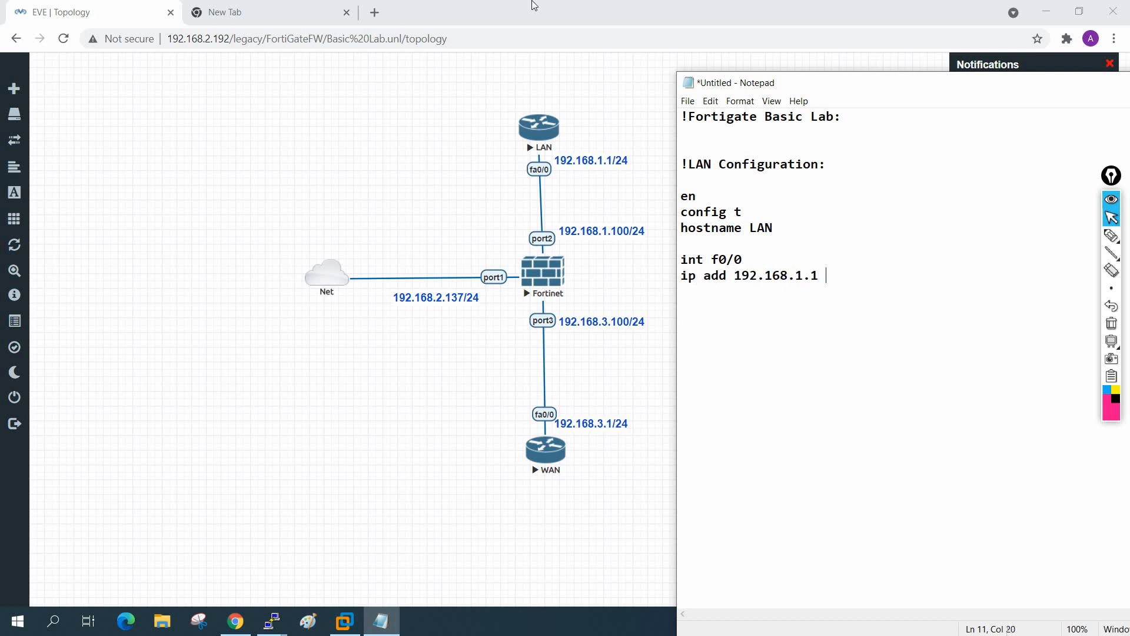
{"action": "type", "text": " 255.255.255.0"}
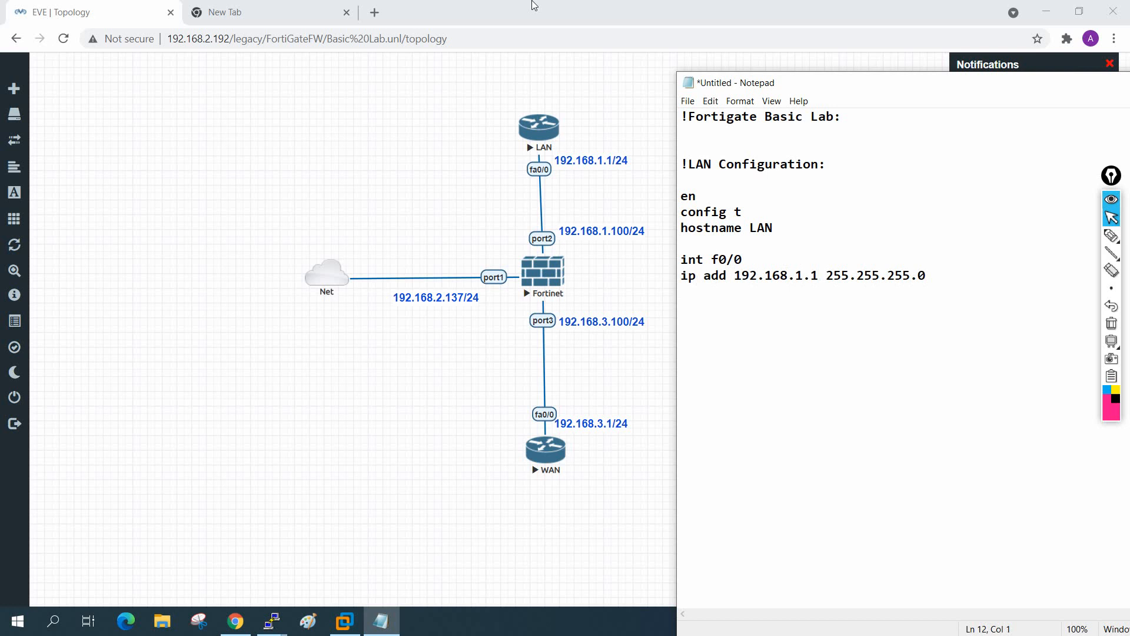
{"action": "type", "text": "no sh"}
{"action": "type", "text": "ip route"}
{"action": "type", "text": " 0..0."}
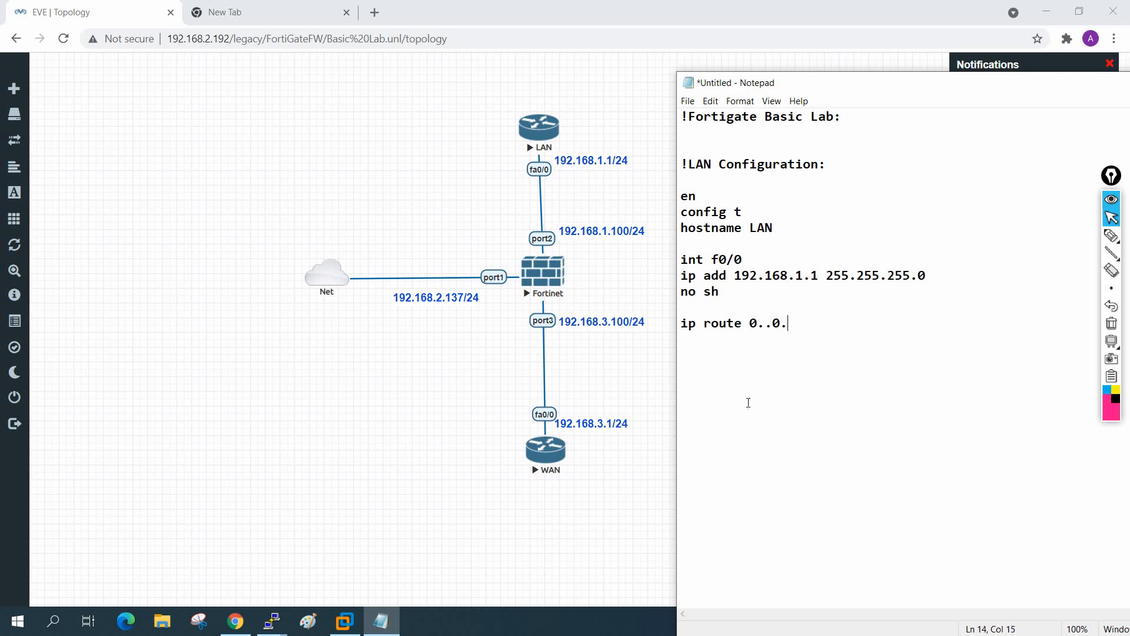
{"action": "type", "text": "0.0.0.0 192.0 0.0.0.0 192."}
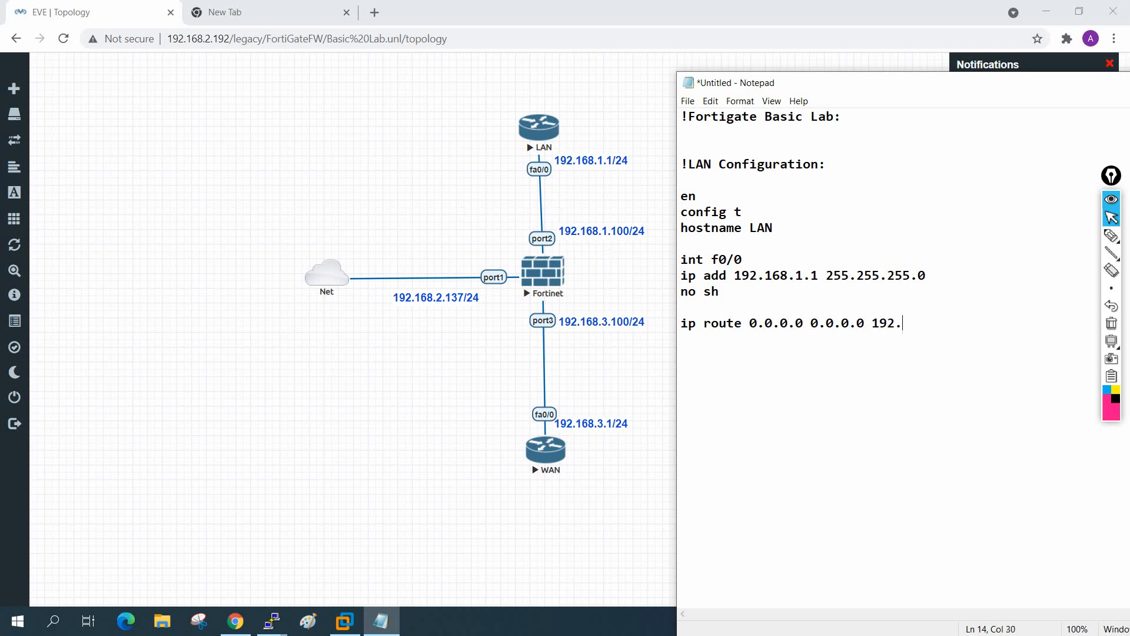
{"action": "type", "text": "8."}
{"action": "type", "text": "1.100"}
Step: Add a dashed separator and paste a copy of the LAN configuration block below it
{"action": "type", "text": "---------------------------"}
{"action": "left_click_drag", "start_coordinate": [1074, 341], "coordinate": [670, 161]}
{"action": "key", "text": "ctrl+c"}
{"action": "left_click", "coordinate": [701, 404]}
{"action": "left_click", "coordinate": [952, 369]}
{"action": "key", "text": "ctrl+v"}
Step: Retitle the copy !WAN Configuration, set hostname WAN and address 192.168.3.1
{"action": "left_click_drag", "start_coordinate": [707, 403], "coordinate": [686, 403]}
{"action": "type", "text": "WAN"}
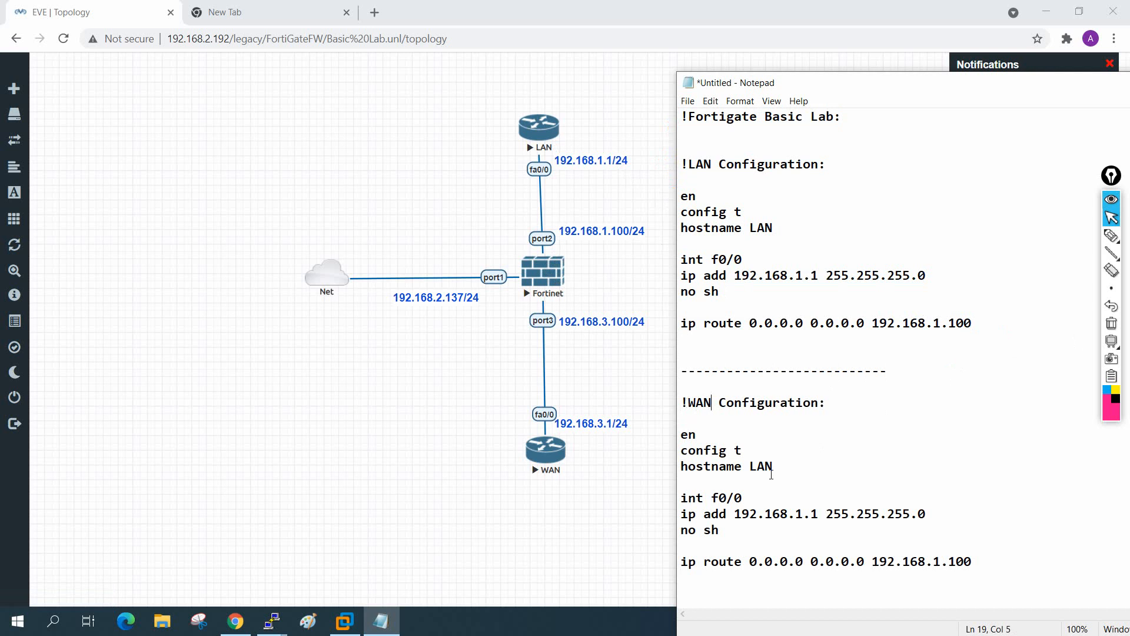
{"action": "left_click_drag", "start_coordinate": [713, 402], "coordinate": [689, 402]}
{"action": "left_click_drag", "start_coordinate": [776, 466], "coordinate": [746, 465]}
{"action": "type", "text": "WAN"}
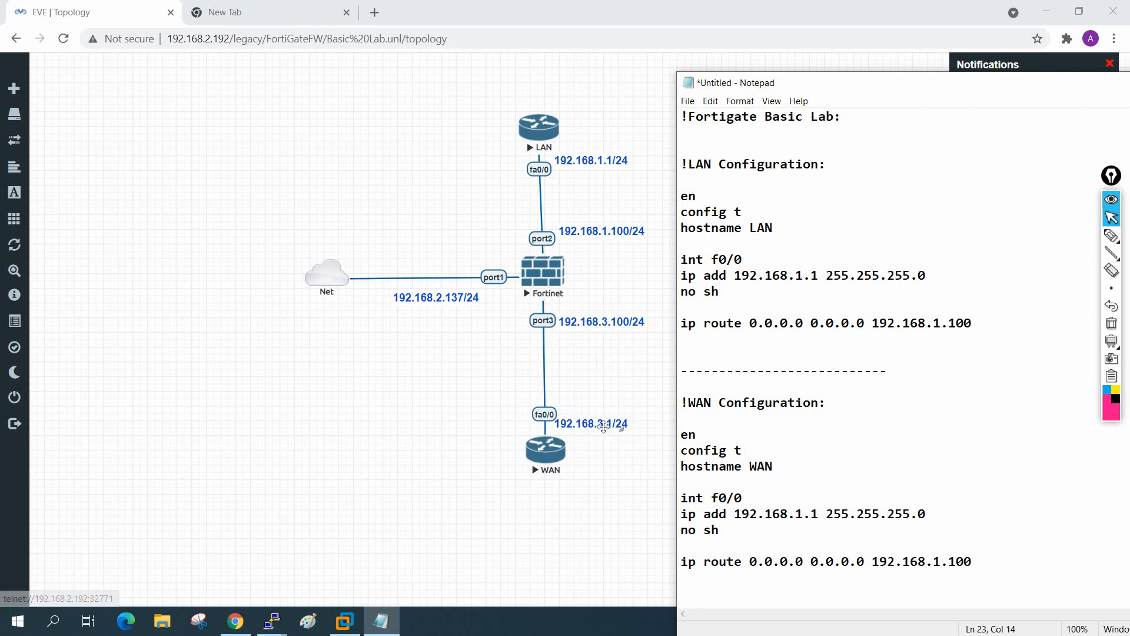
{"action": "left_click_drag", "start_coordinate": [805, 514], "coordinate": [795, 515]}
{"action": "type", "text": "3"}
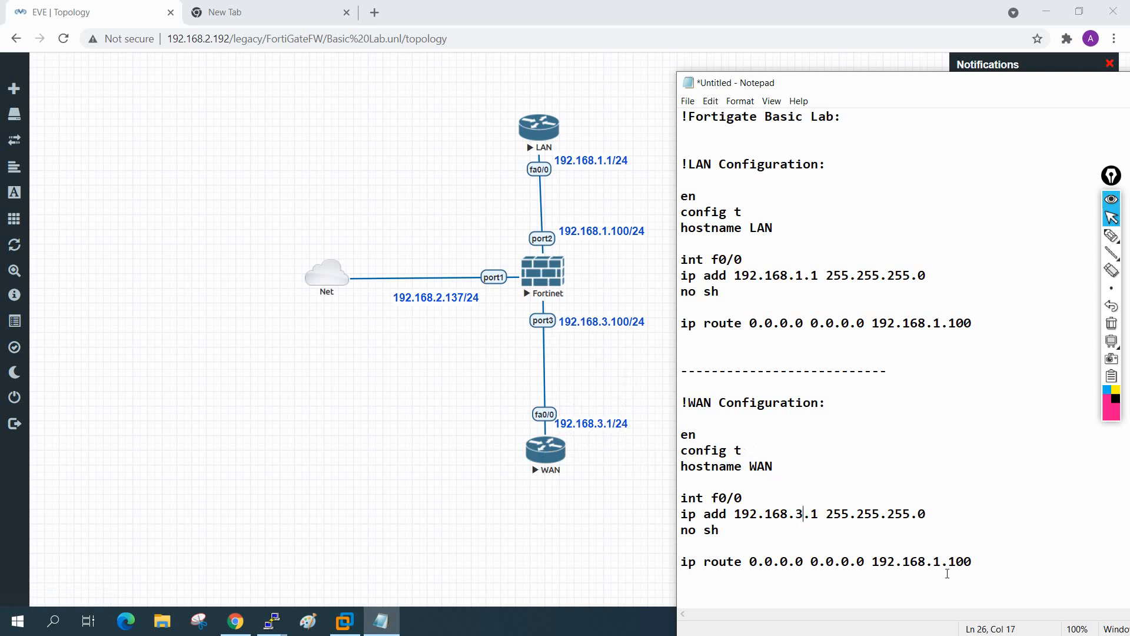
Step: Delete the WAN default route line and add int lo 0 with ip add 8.8.8.8 255.0.0.0
{"action": "left_click_drag", "start_coordinate": [1004, 560], "coordinate": [696, 551]}
{"action": "key", "text": "Delete"}
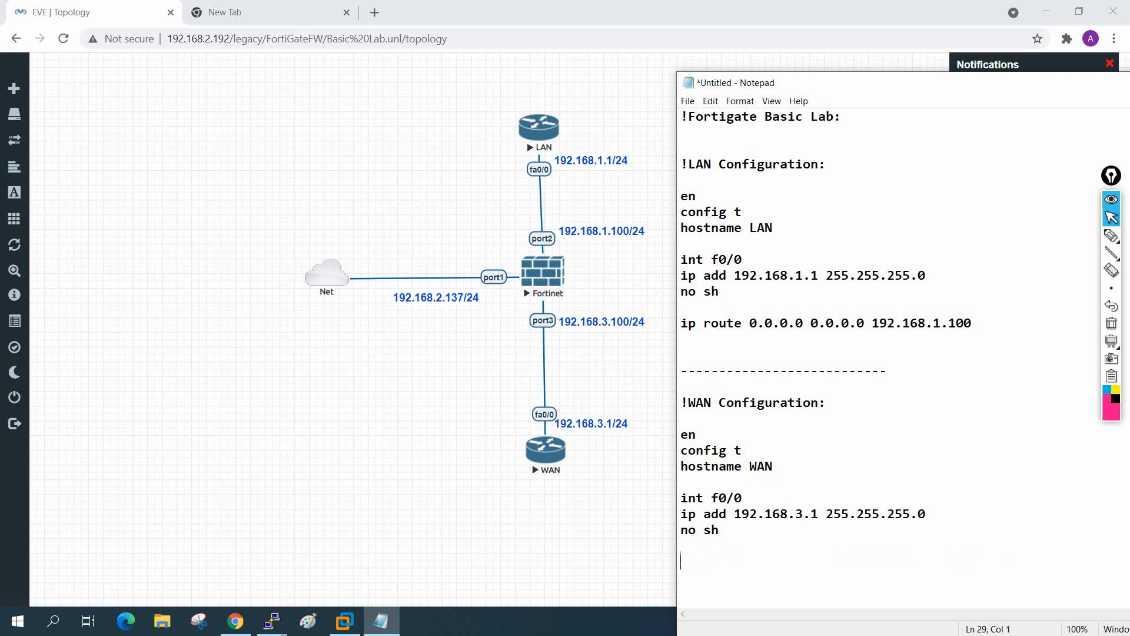
{"action": "type", "text": "int lo 0"}
{"action": "key", "text": "Return"}
{"action": "type", "text": "ip add "}
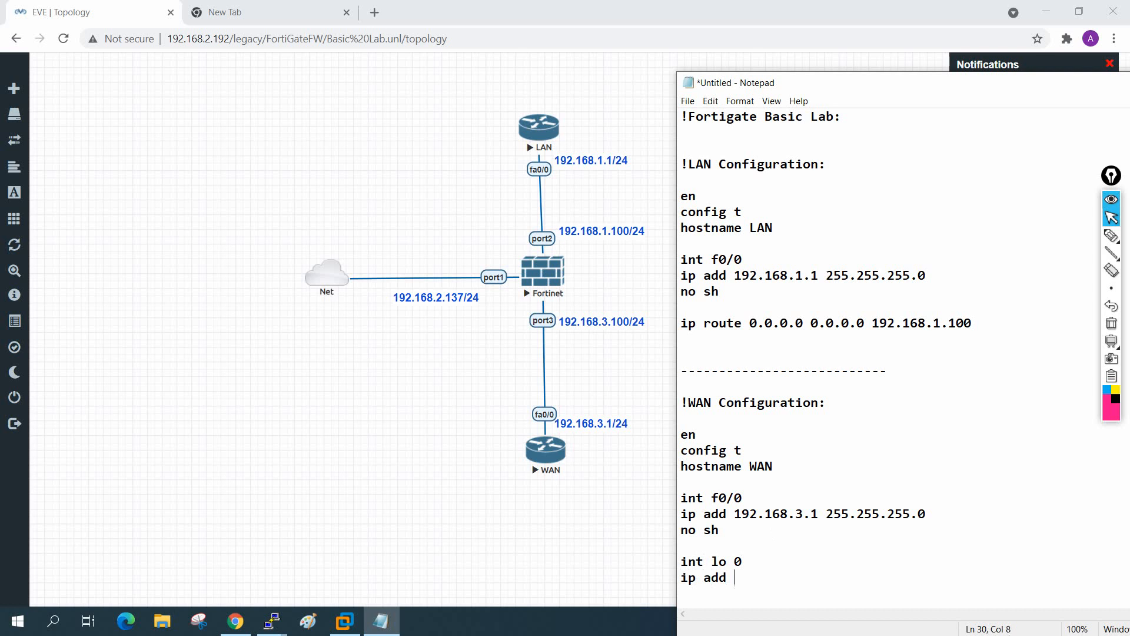
{"action": "type", "text": "8.8.8.8 255.0.0.0"}
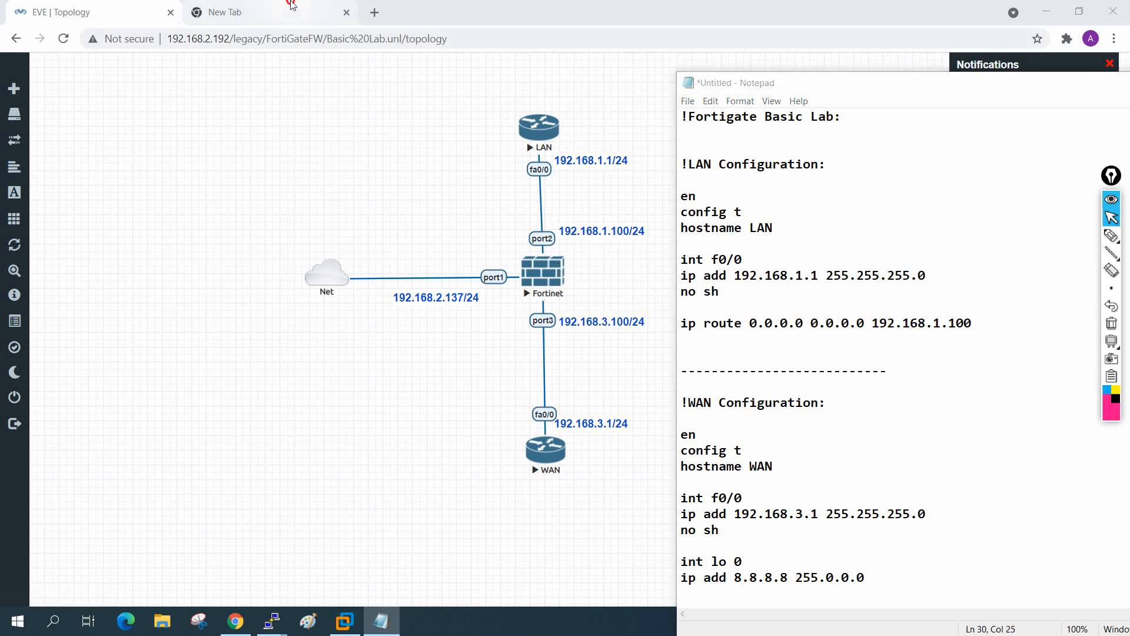
Step: Browse to the FortiGate web GUI at 192.168.2.137 in the blank tab
{"action": "left_click", "coordinate": [266, 12]}
{"action": "left_click", "coordinate": [270, 39]}
{"action": "type", "text": "192"}
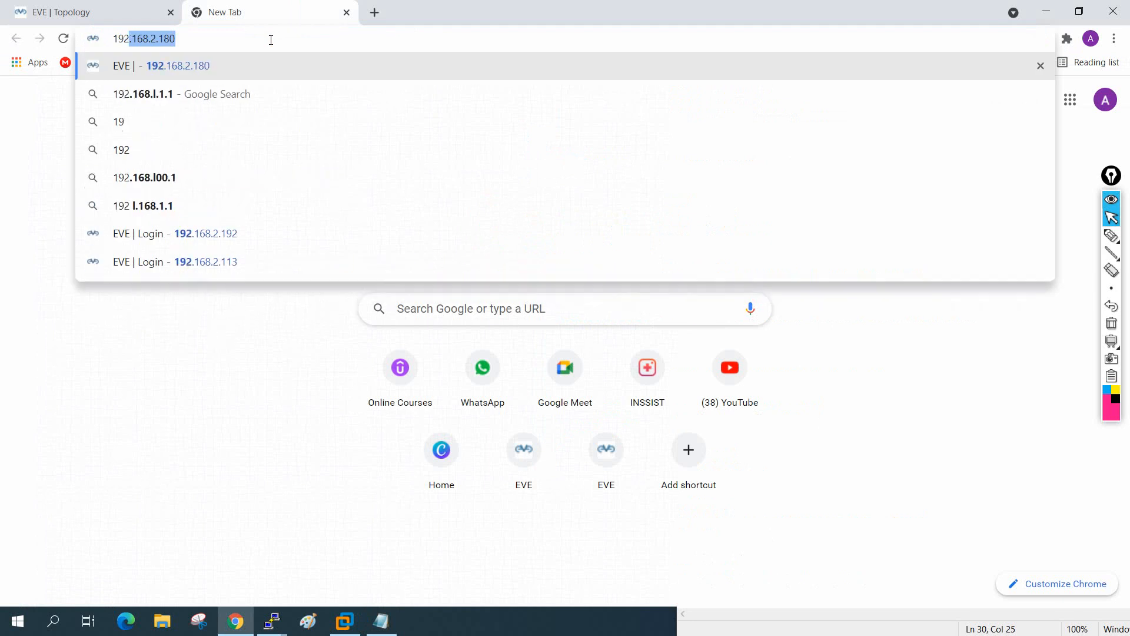
{"action": "type", "text": ".168.1"}
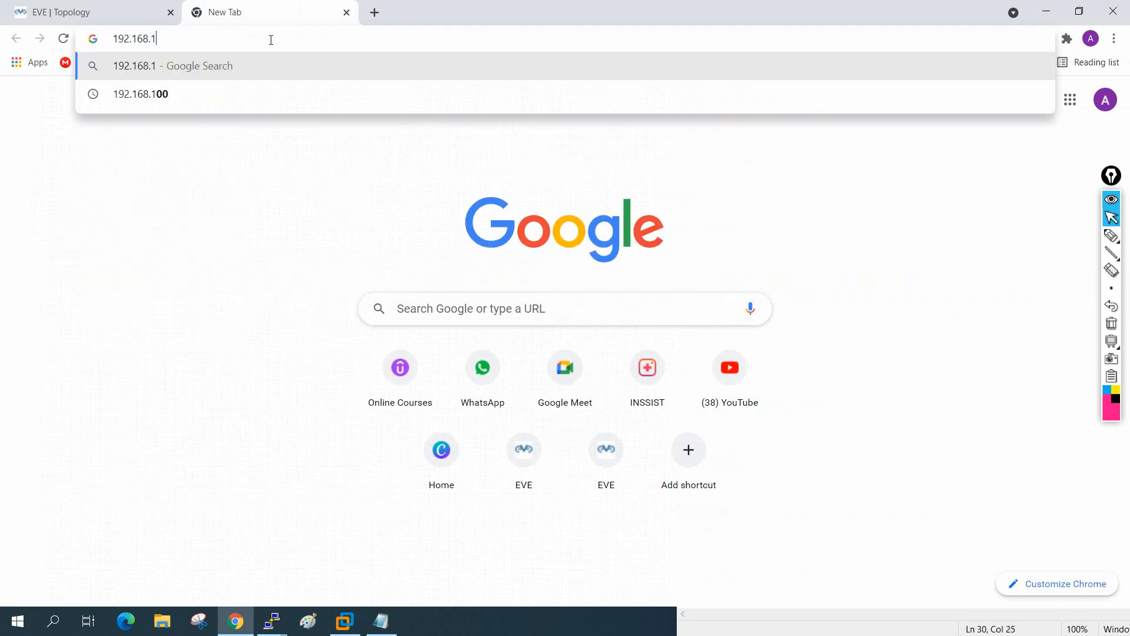
{"action": "left_click", "coordinate": [124, 9]}
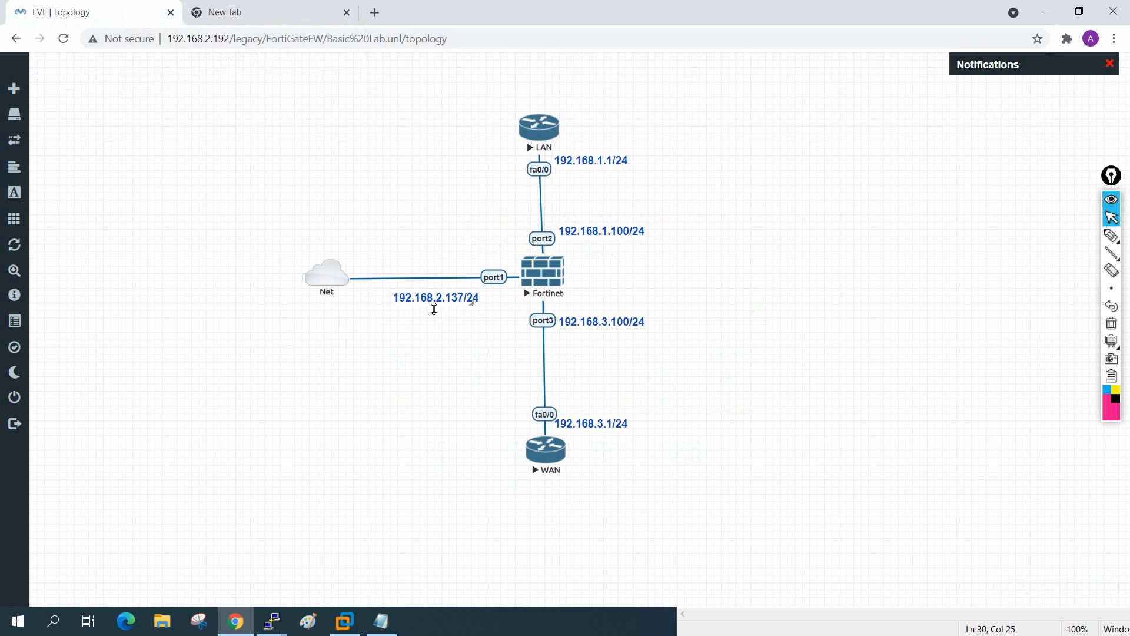
{"action": "left_click", "coordinate": [267, 20]}
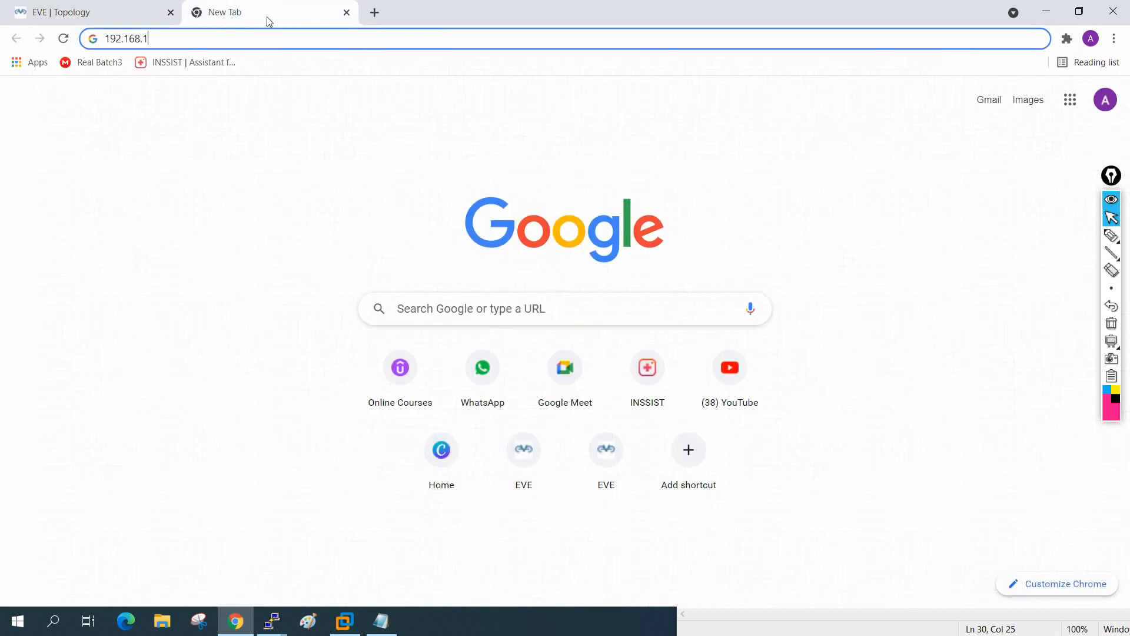
{"action": "key", "text": "BackSpace"}
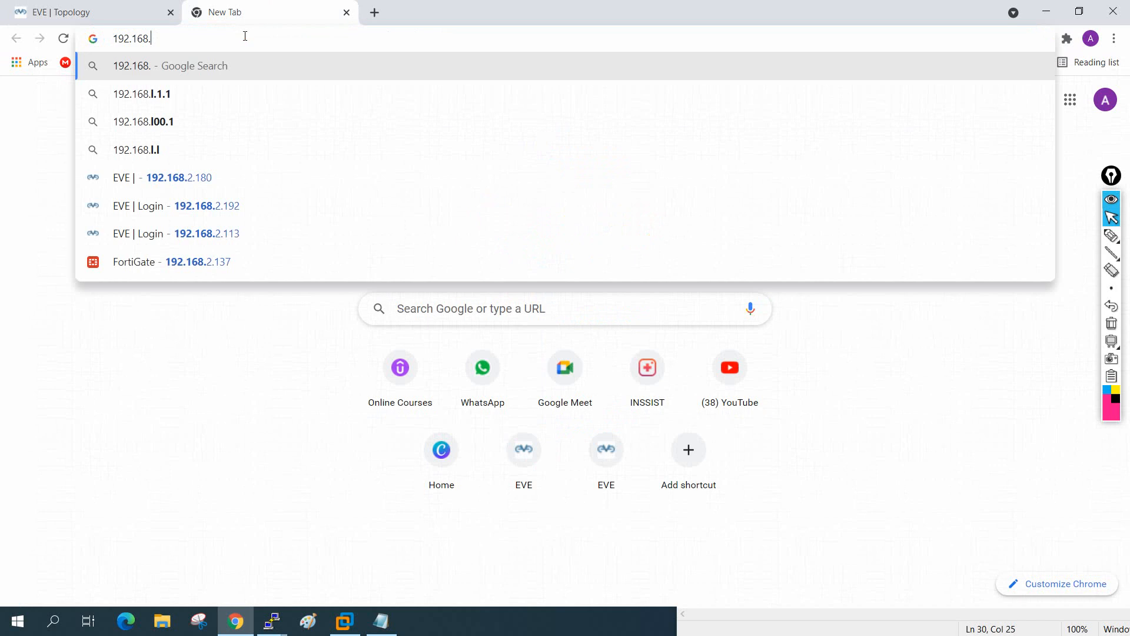
{"action": "type", "text": "2.137"}
{"action": "key", "text": "Return"}
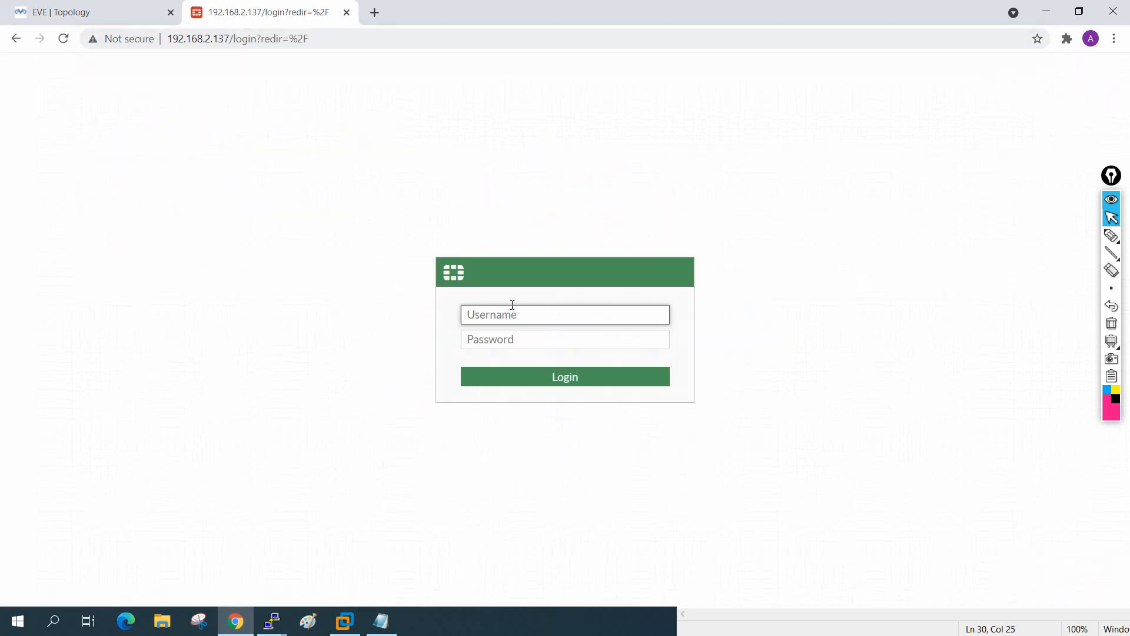
Step: Log in as admin, dismiss Chrome's password prompts, postpone setup and close the FortiOS notice
{"action": "type", "text": "admin"}
{"action": "key", "text": "Tab"}
{"action": "type", "text": "****"}
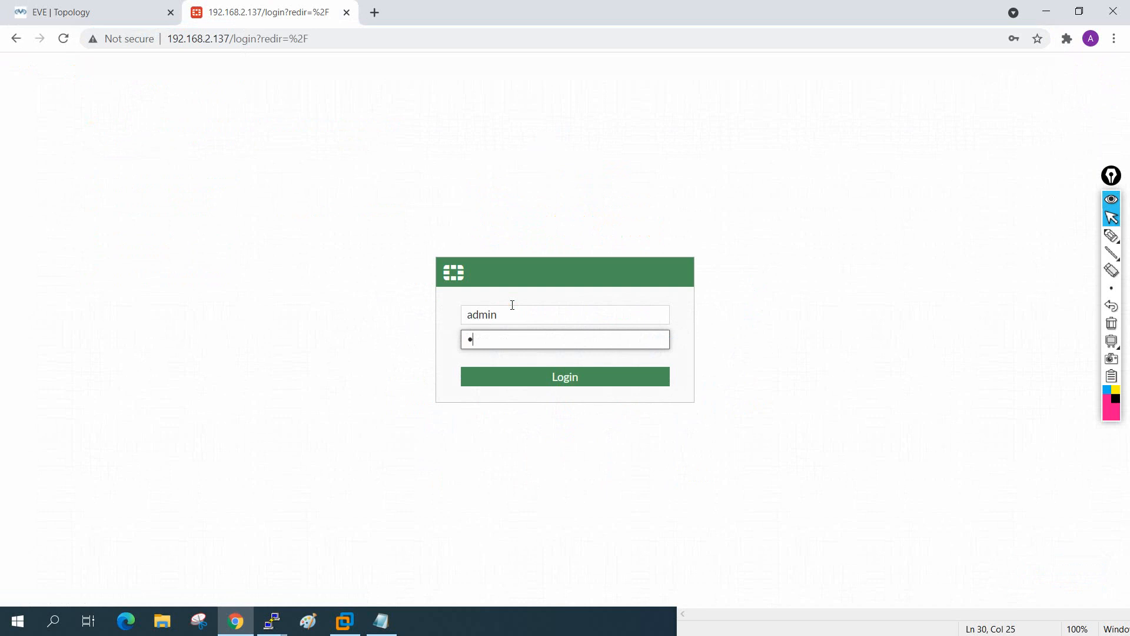
{"action": "key", "text": "Return"}
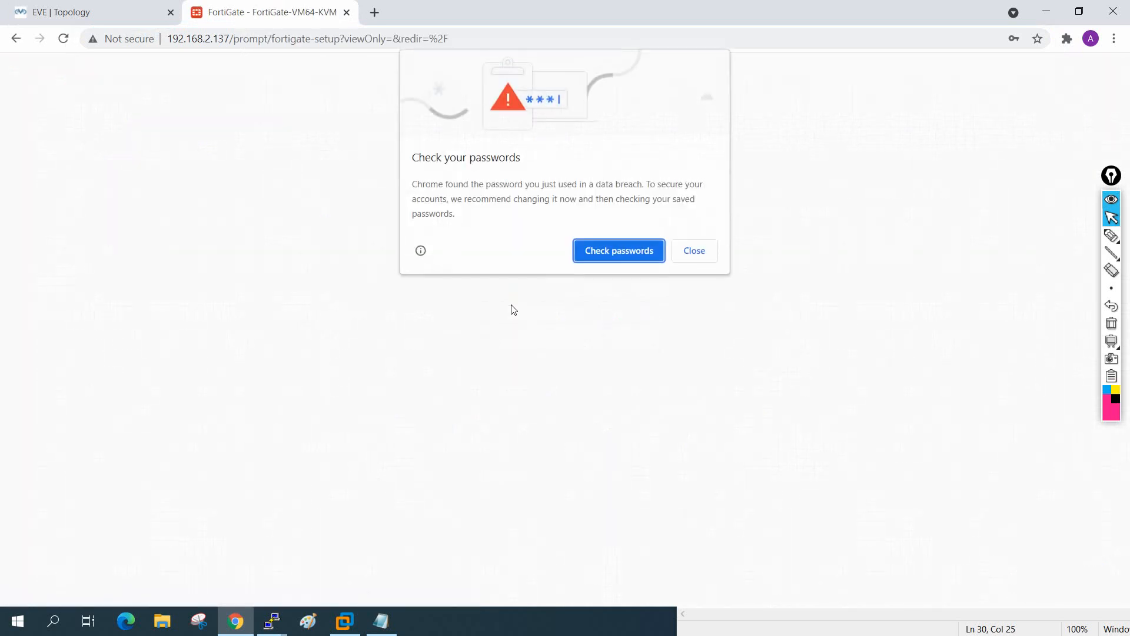
{"action": "left_click", "coordinate": [694, 251]}
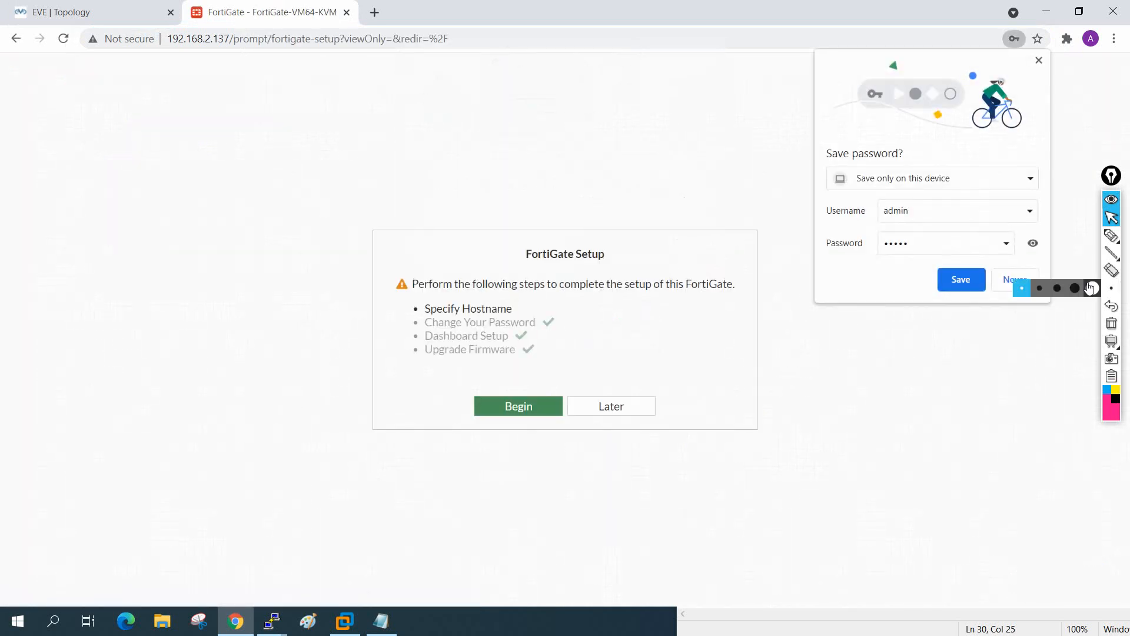
{"action": "left_click", "coordinate": [1039, 60]}
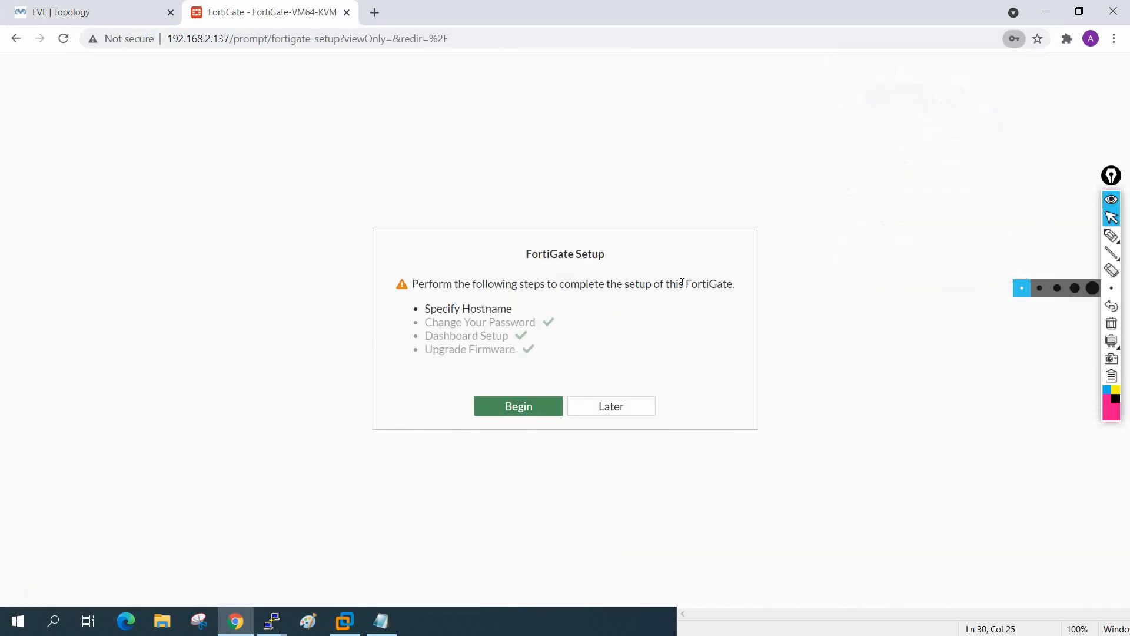
{"action": "left_click", "coordinate": [628, 416]}
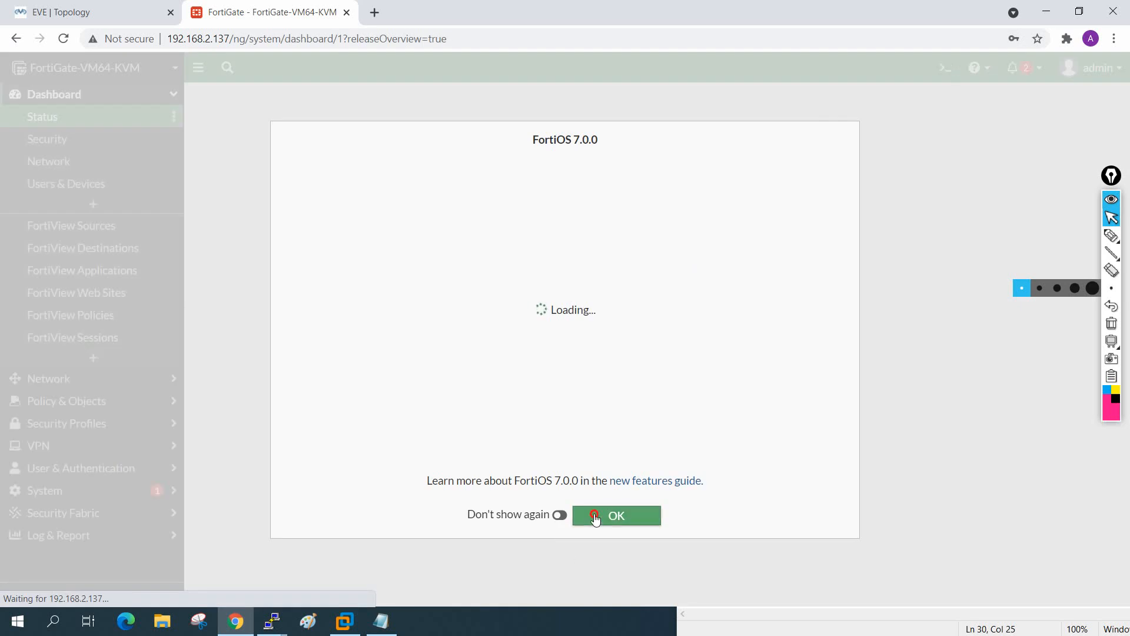
{"action": "left_click", "coordinate": [595, 517]}
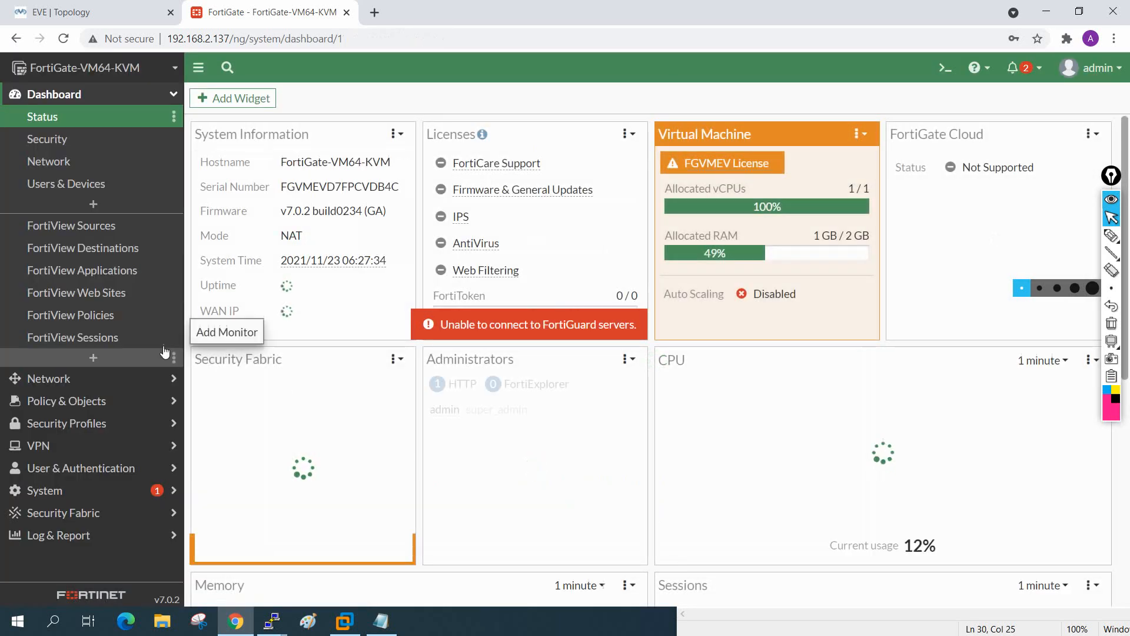
Step: Open Network > Interfaces to check LAN (port2) 192.168.1.100 and WAN (port3) 192.168.3.100
{"action": "left_click", "coordinate": [42, 378]}
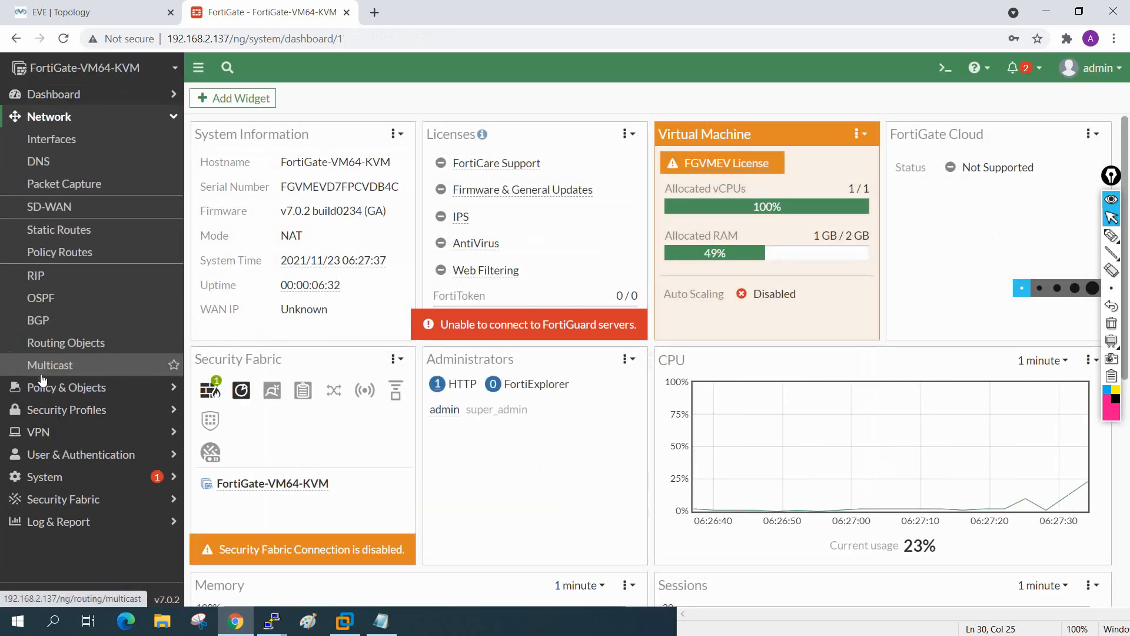
{"action": "left_click", "coordinate": [89, 138]}
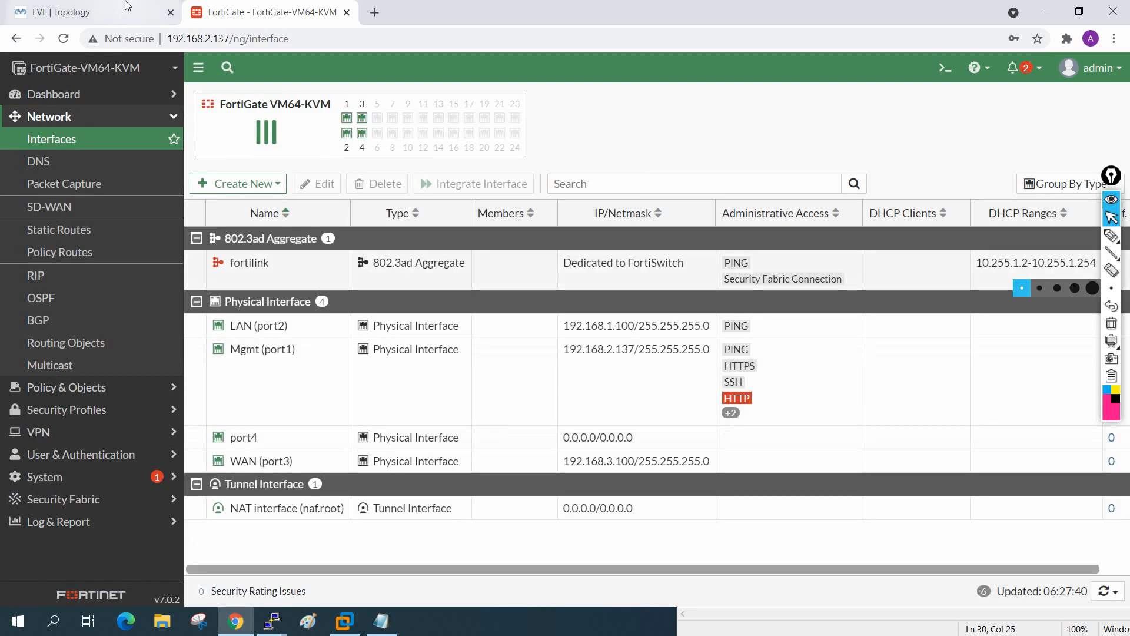
{"action": "left_click", "coordinate": [94, 12]}
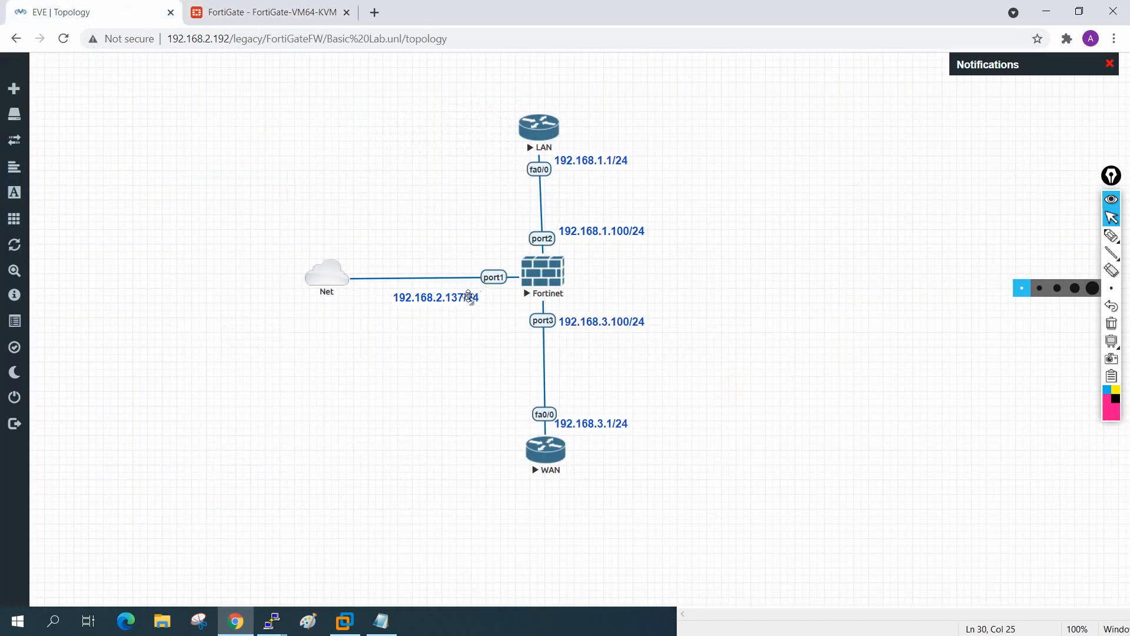
Step: Check the lab diagram, then open Network > Static Routes on the FortiGate
{"action": "mouse_move", "coordinate": [347, 282]}
{"action": "left_click", "coordinate": [268, 5]}
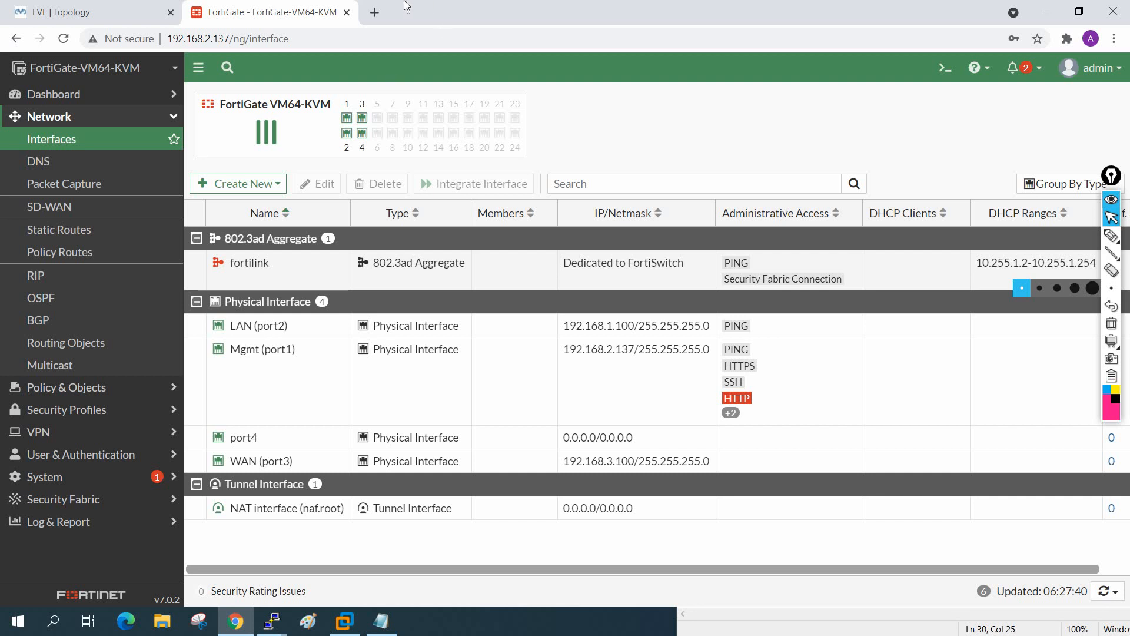
{"action": "left_click", "coordinate": [47, 118]}
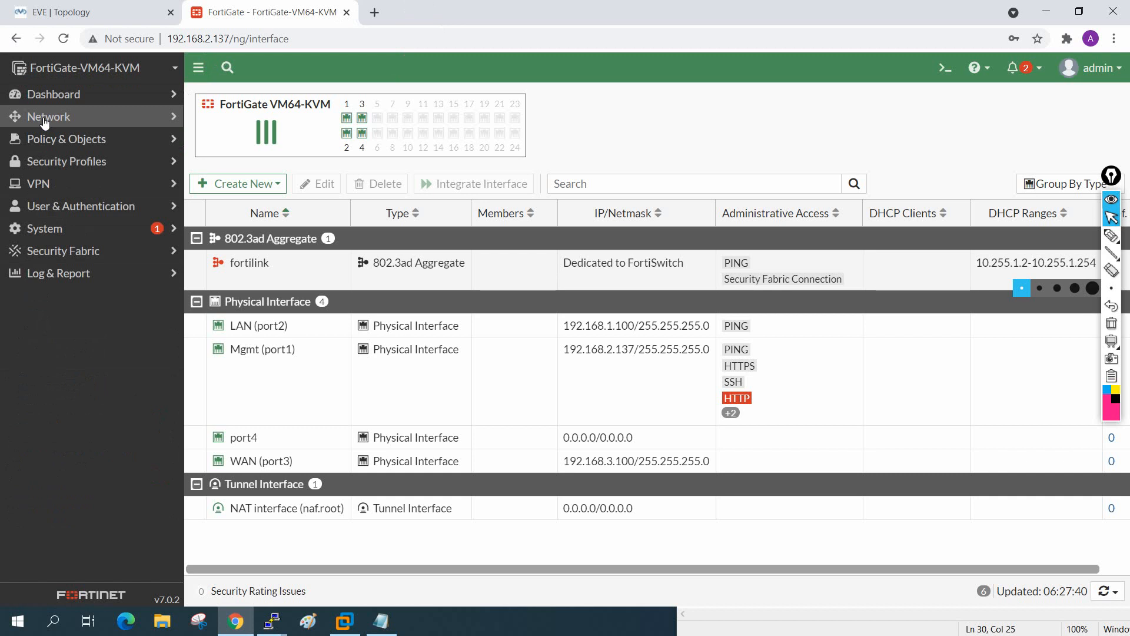
{"action": "left_click", "coordinate": [44, 120]}
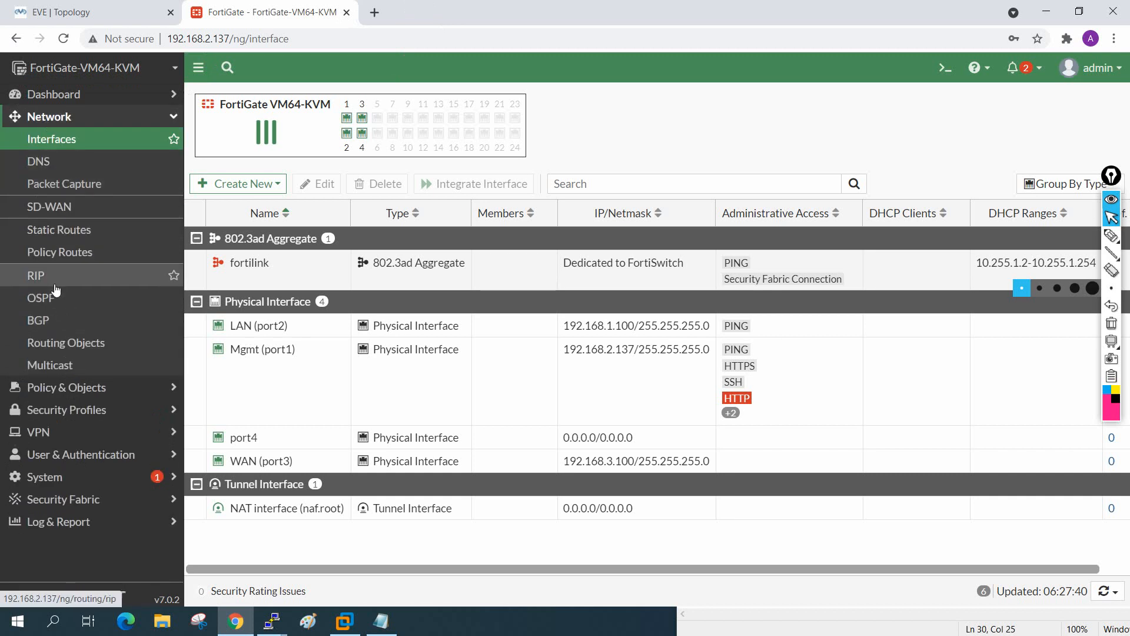
{"action": "left_click", "coordinate": [73, 235]}
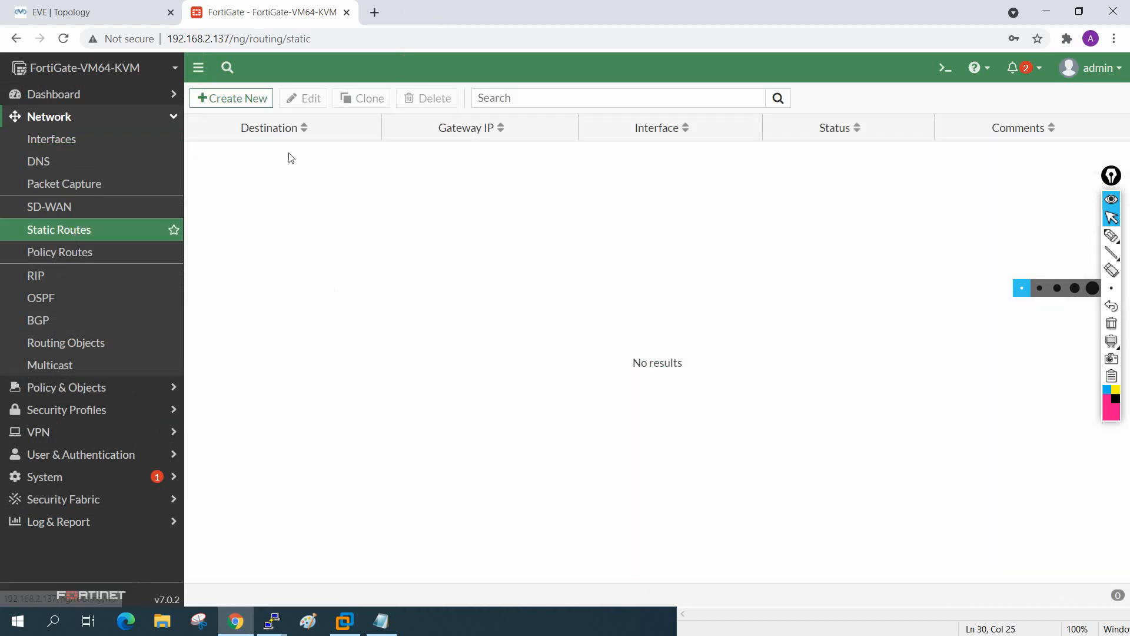
Step: Start a new static route and enter gateway 192.168.3.1, checking the topology for it
{"action": "left_click", "coordinate": [253, 110]}
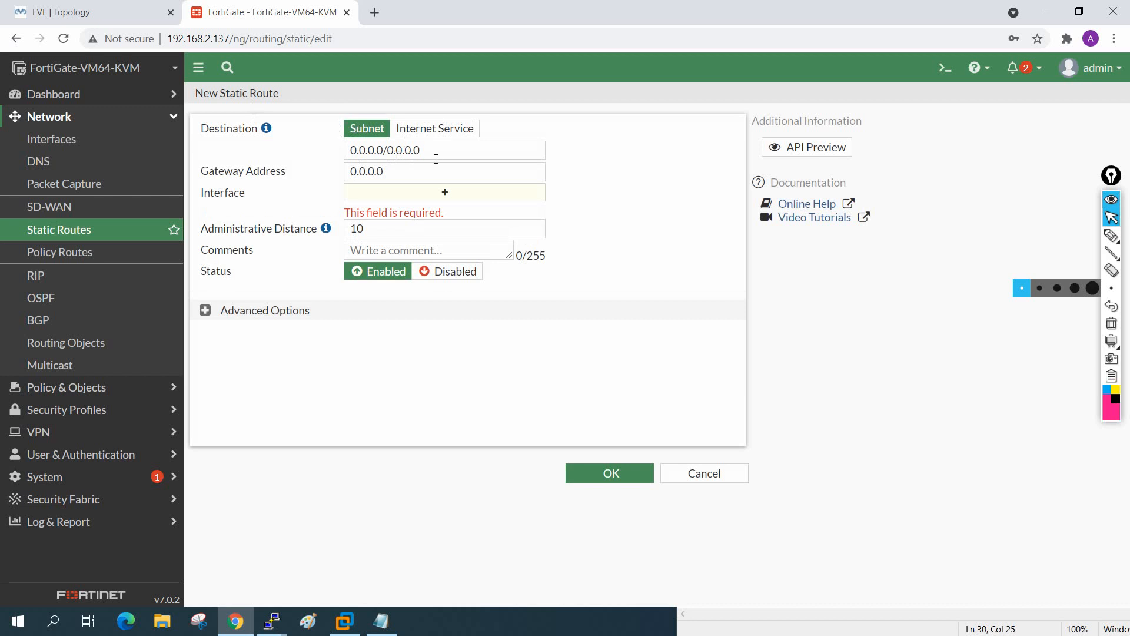
{"action": "left_click", "coordinate": [388, 169]}
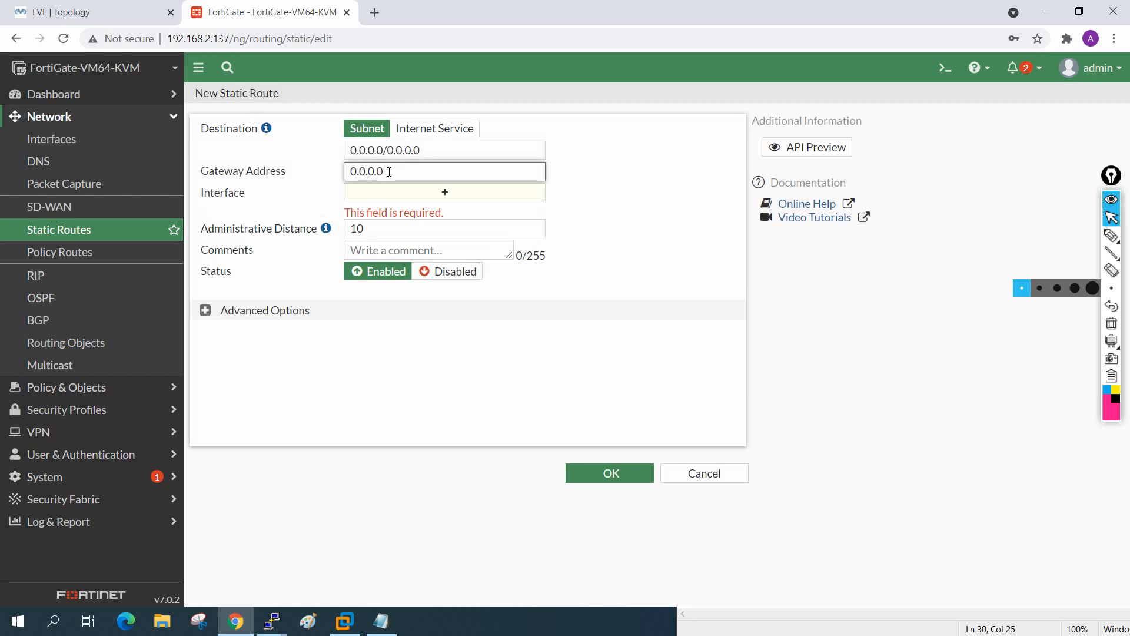
{"action": "left_click_drag", "start_coordinate": [389, 172], "coordinate": [329, 175]}
{"action": "left_click", "coordinate": [71, 8]}
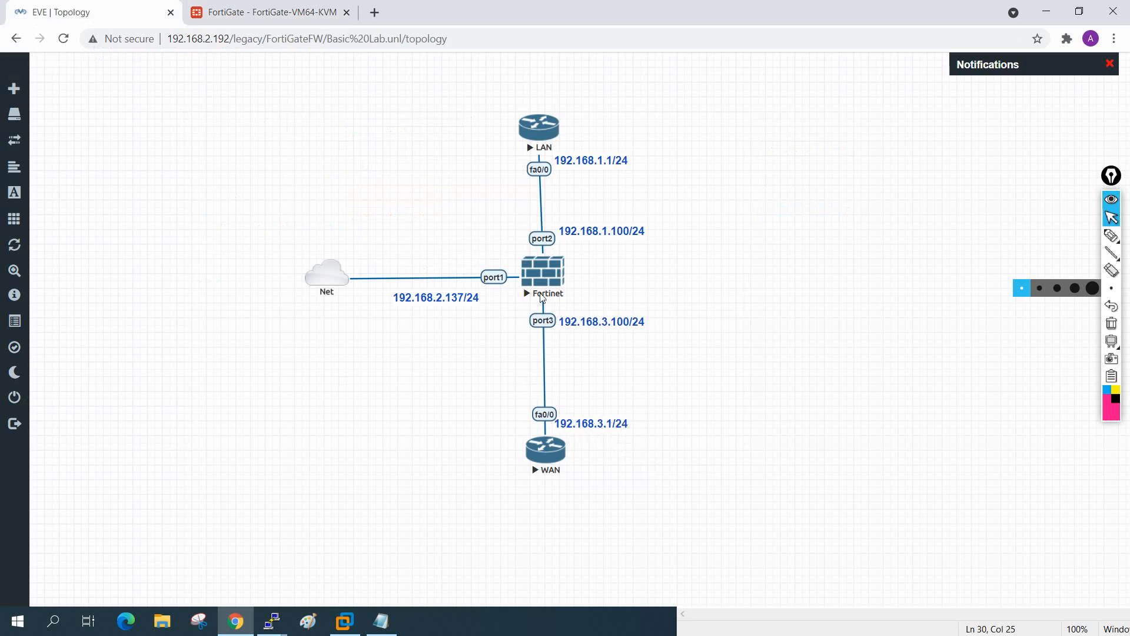
{"action": "left_click", "coordinate": [272, 10]}
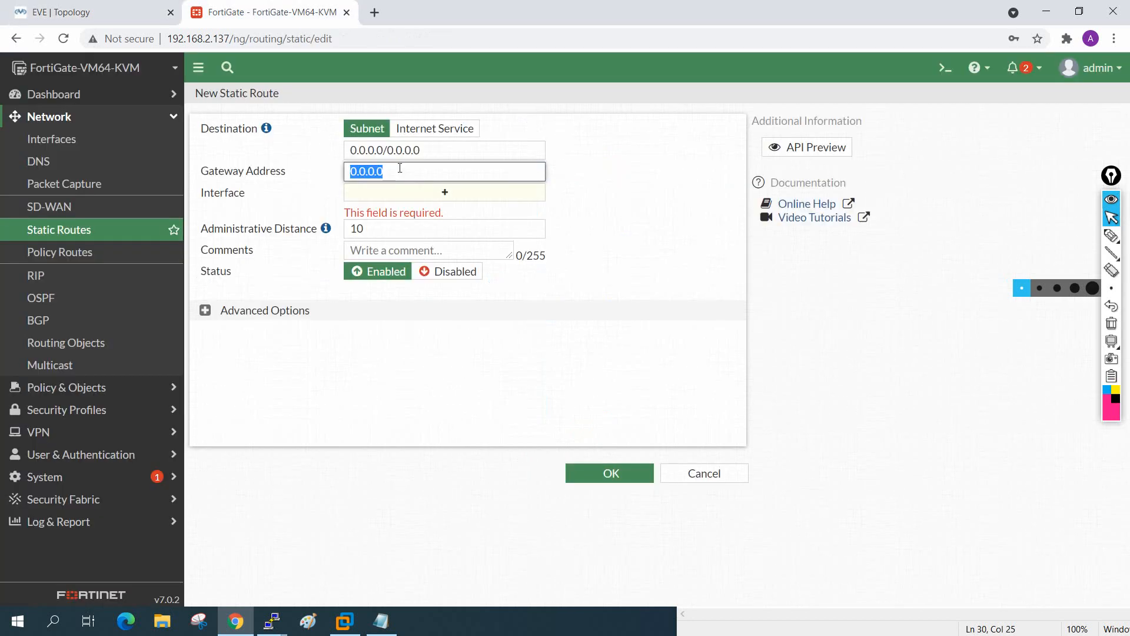
{"action": "type", "text": "192."}
{"action": "type", "text": "168."}
{"action": "type", "text": "3.1"}
{"action": "left_click", "coordinate": [112, 10]}
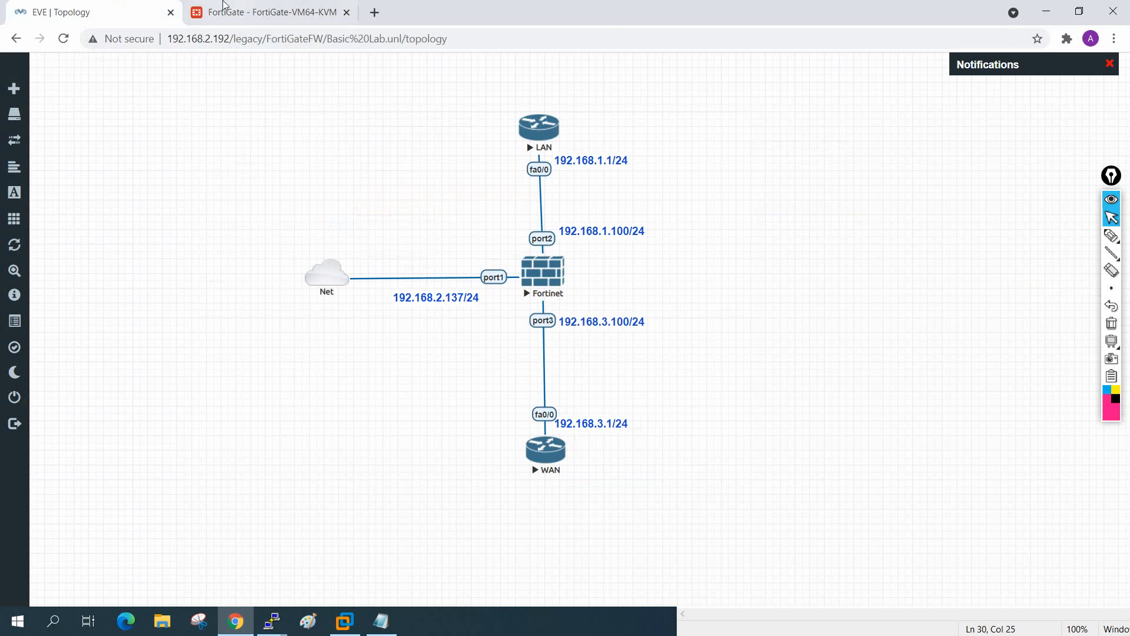
{"action": "left_click", "coordinate": [272, 6]}
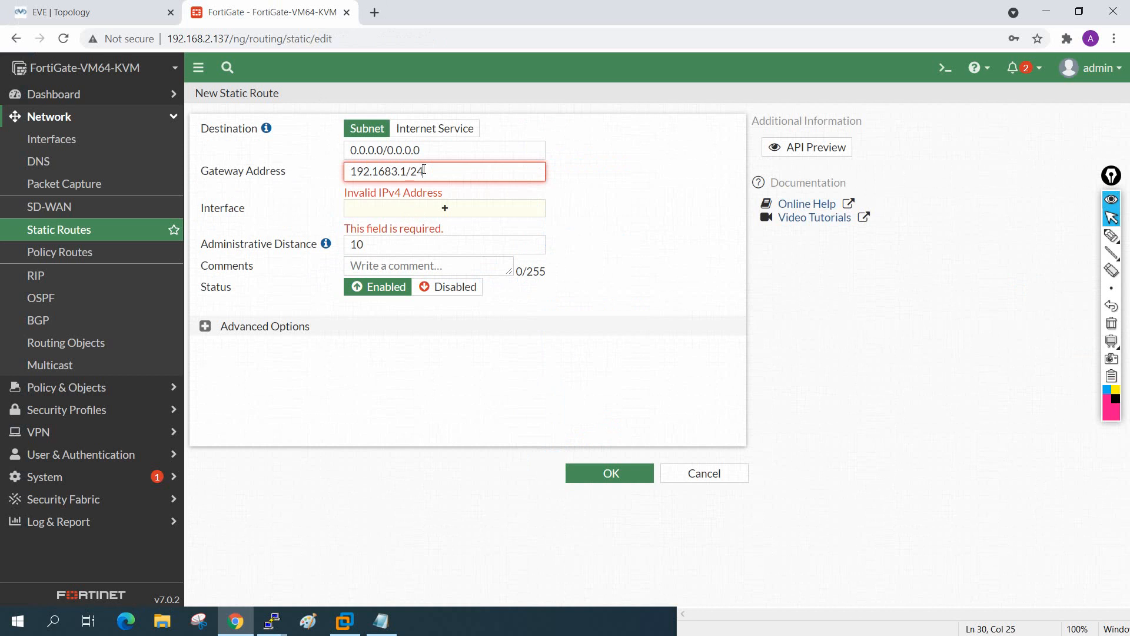
Step: Set the route interface to WAN (port3) and correct the gateway to 192.168.3.1 without /24
{"action": "left_click", "coordinate": [370, 208]}
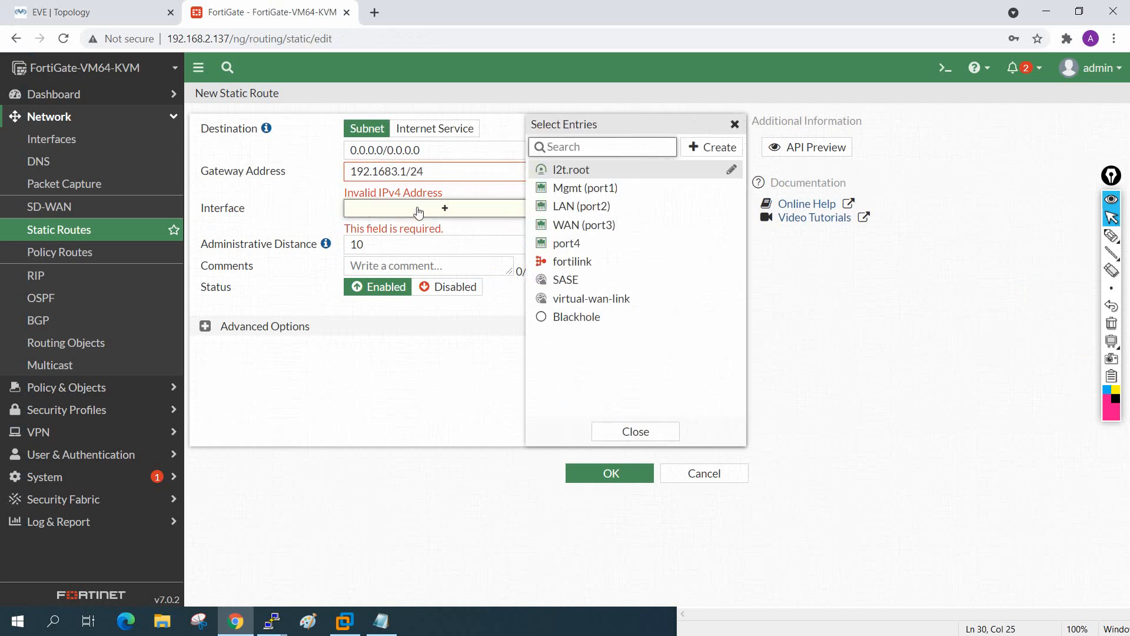
{"action": "left_click", "coordinate": [541, 231]}
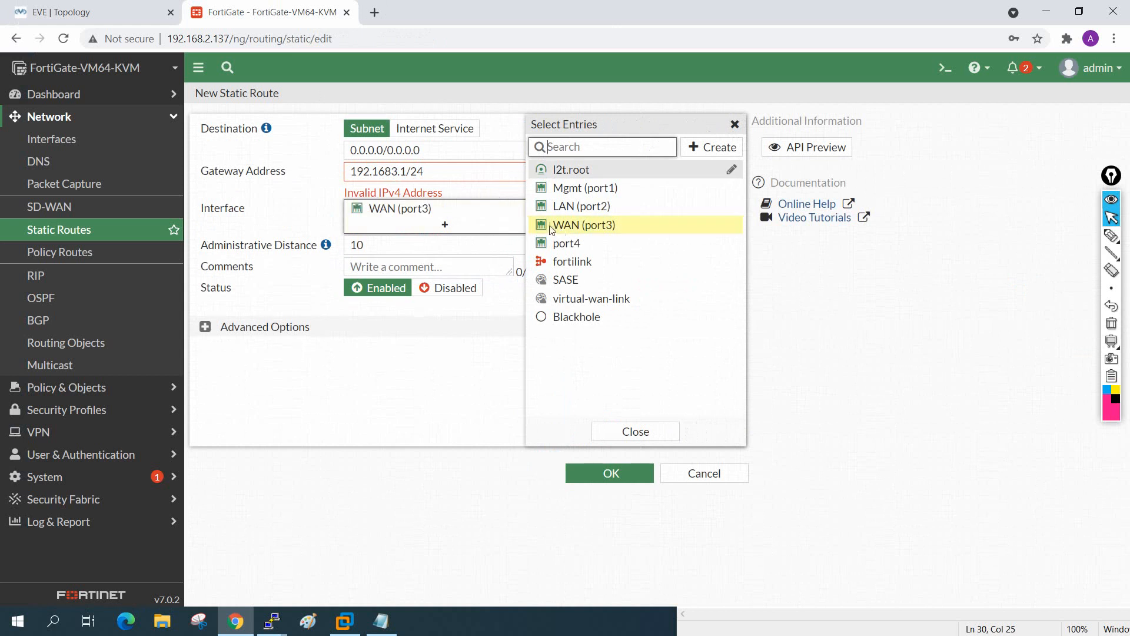
{"action": "left_click", "coordinate": [297, 189]}
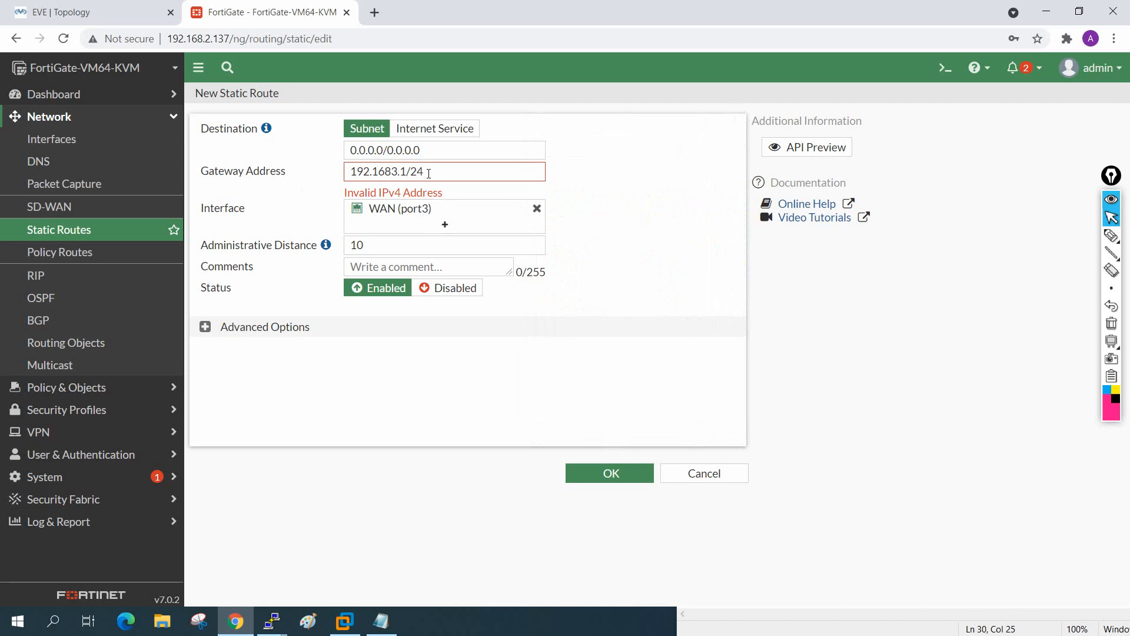
{"action": "left_click", "coordinate": [393, 172]}
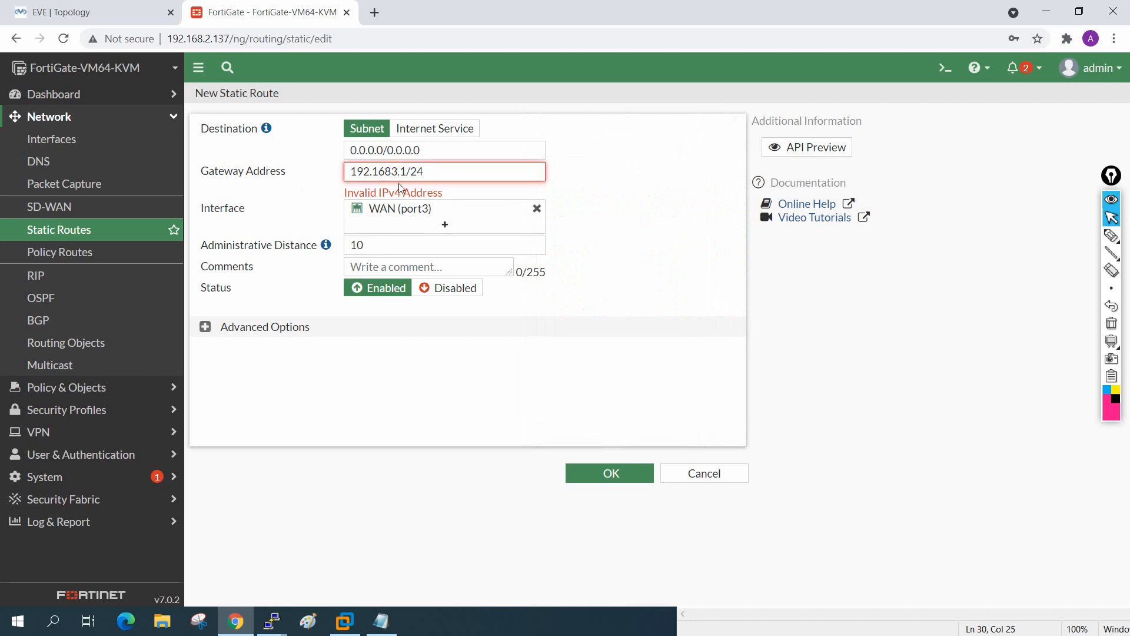
{"action": "type", "text": "."}
{"action": "left_click", "coordinate": [606, 197]}
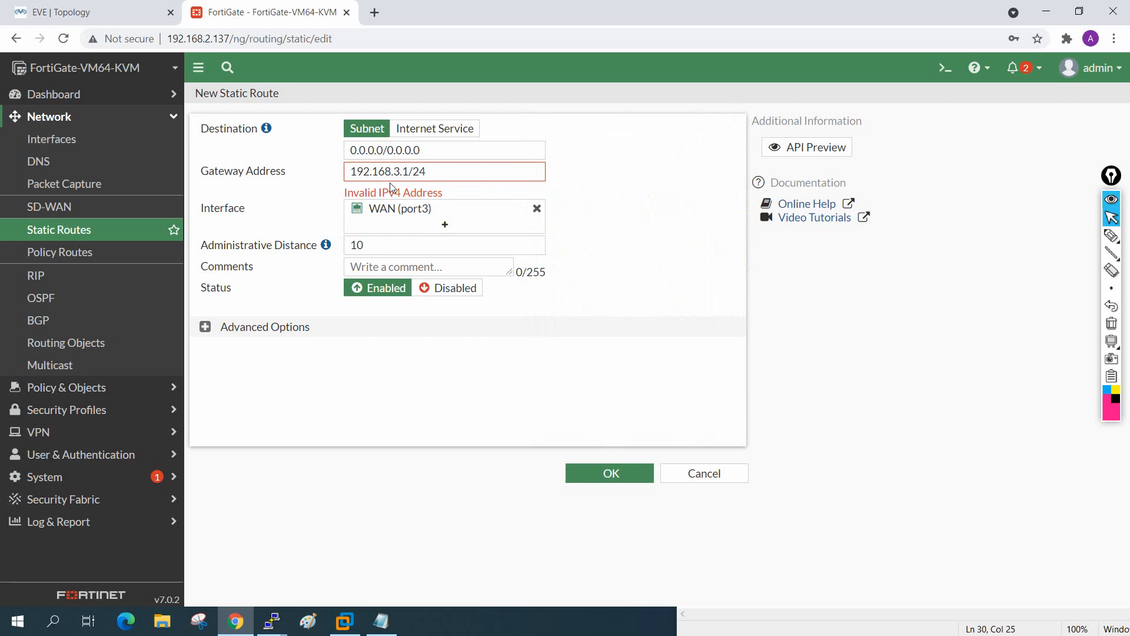
{"action": "left_click", "coordinate": [427, 171]}
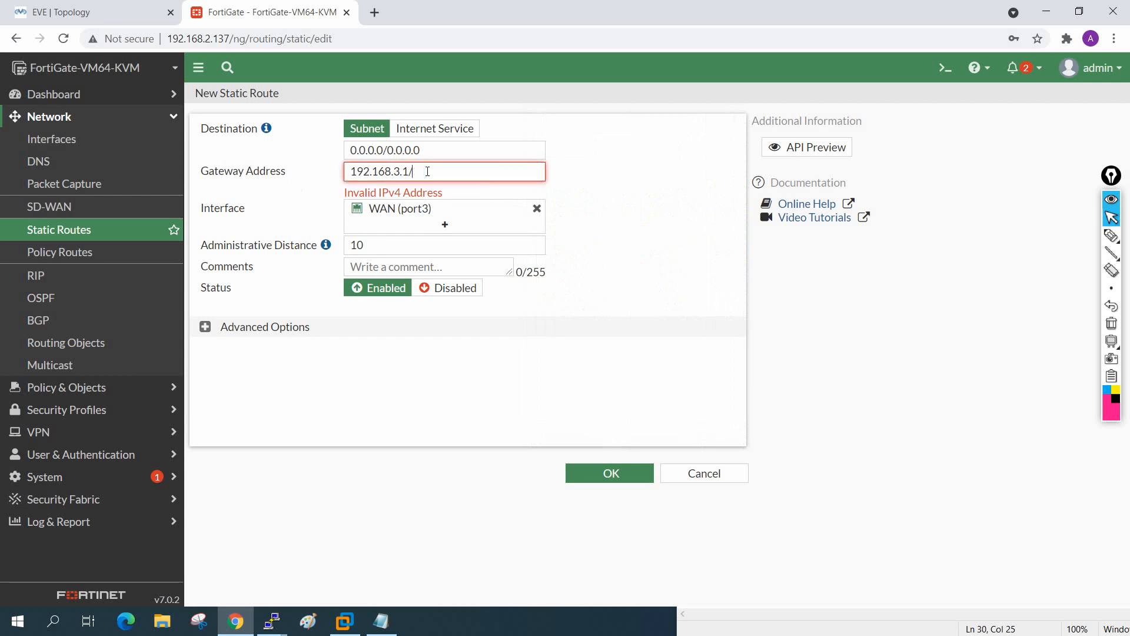
{"action": "left_click", "coordinate": [570, 194]}
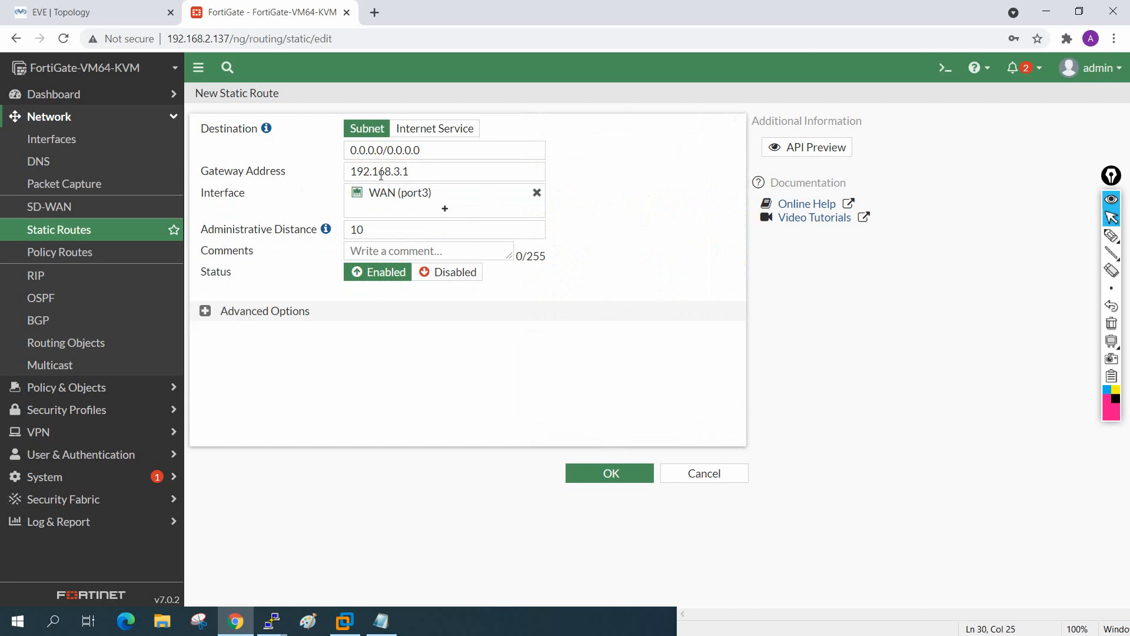
{"action": "left_click", "coordinate": [118, 6]}
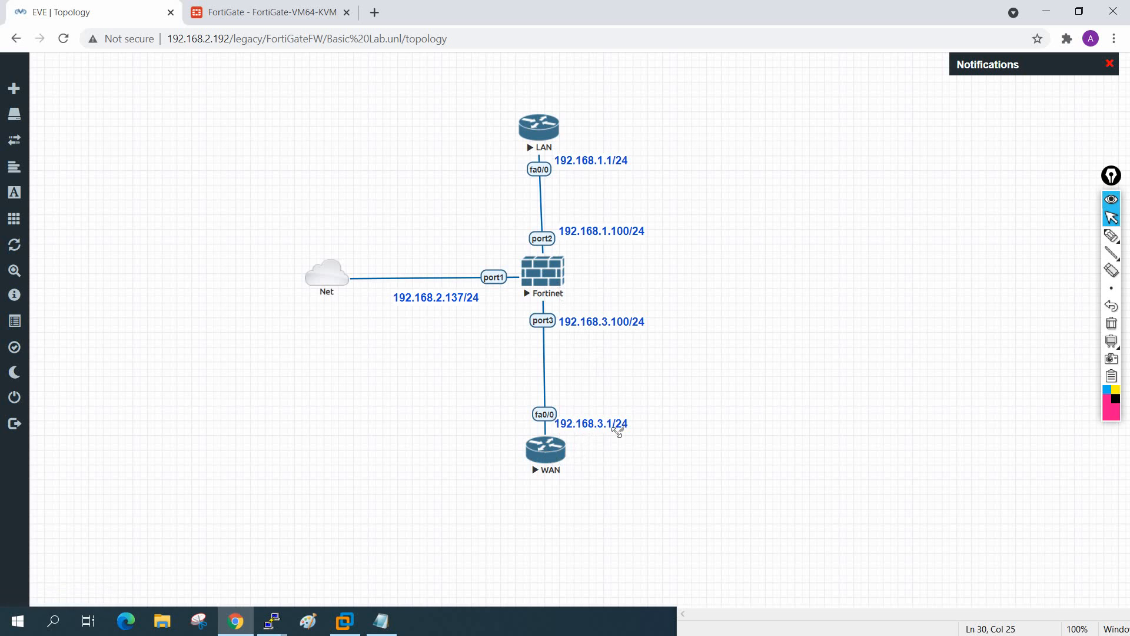
Step: Save the default route 0.0.0.0/0 via 192.168.3.1 on WAN (port3)
{"action": "left_click", "coordinate": [311, 4]}
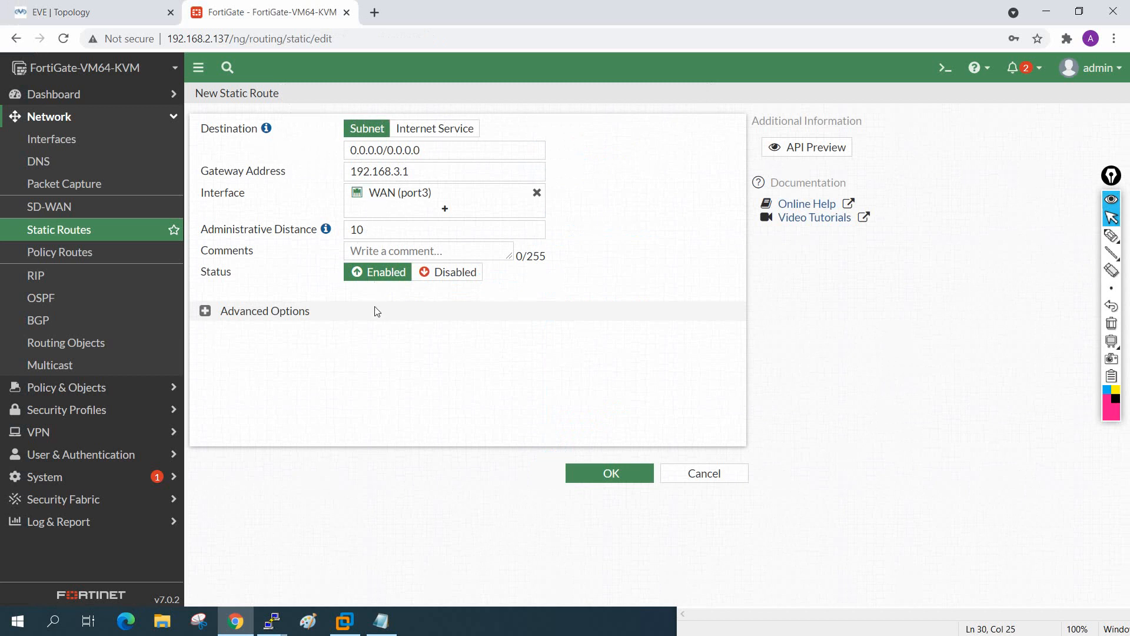
{"action": "left_click", "coordinate": [589, 474]}
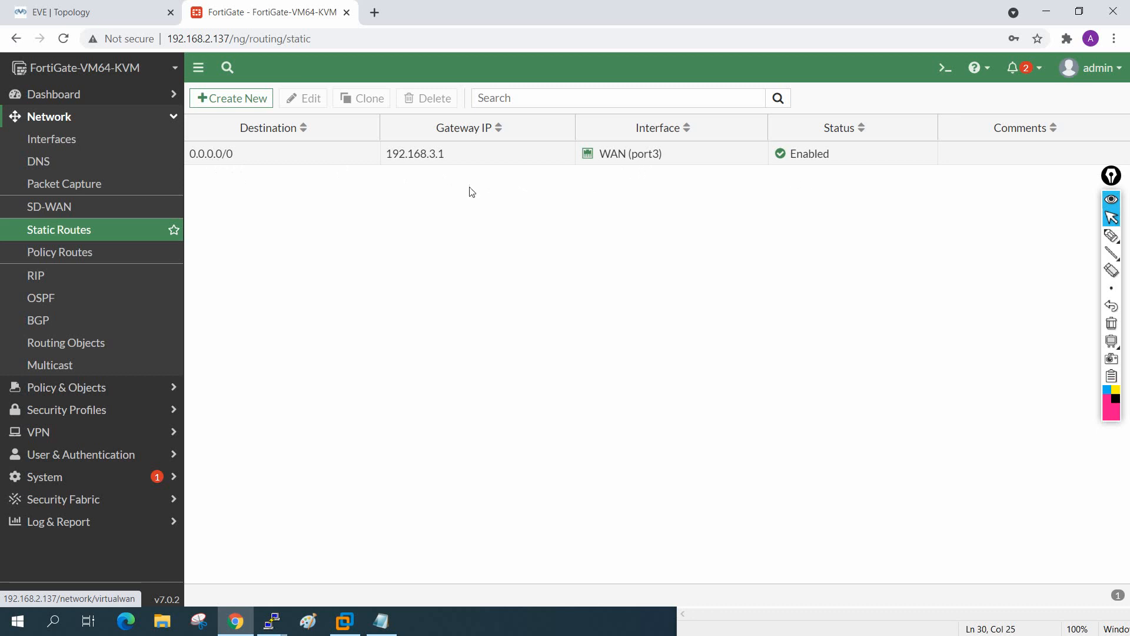
{"action": "left_click", "coordinate": [64, 6]}
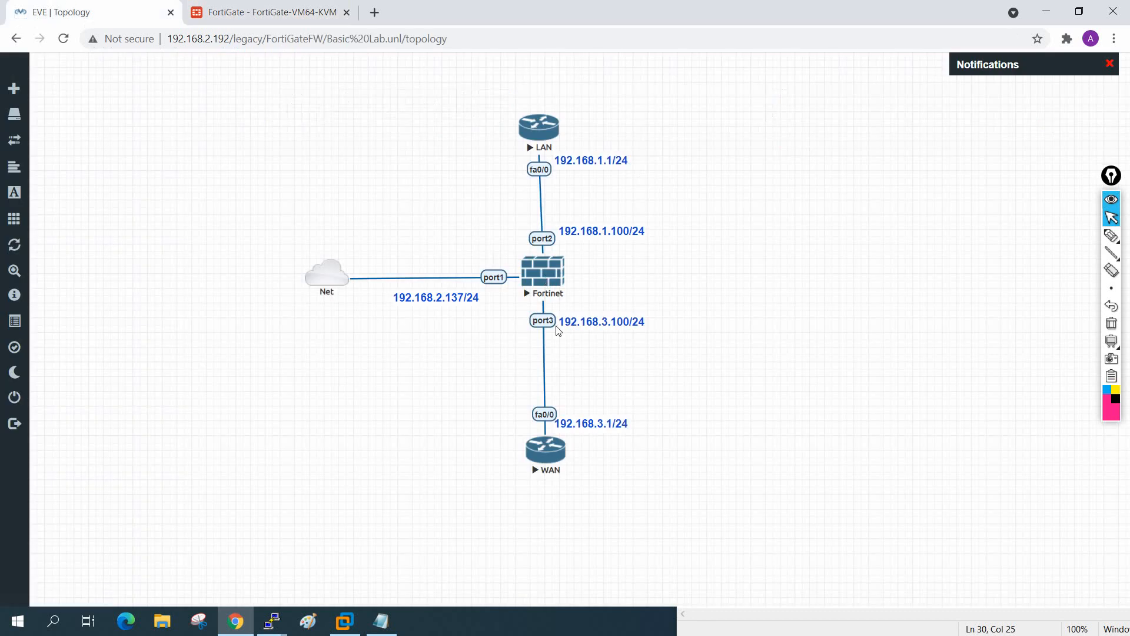
{"action": "left_click", "coordinate": [255, 6]}
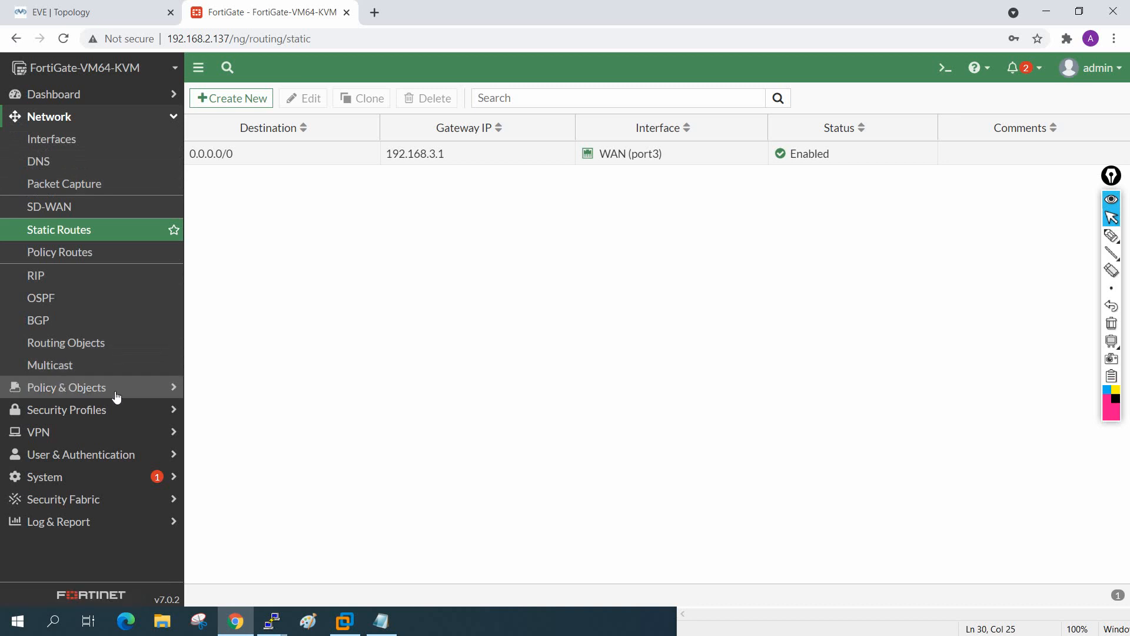
Step: Browse Policy & Objects (Addresses, IPv4 DoS Policy) and open the Firewall Policy list
{"action": "left_click", "coordinate": [80, 392]}
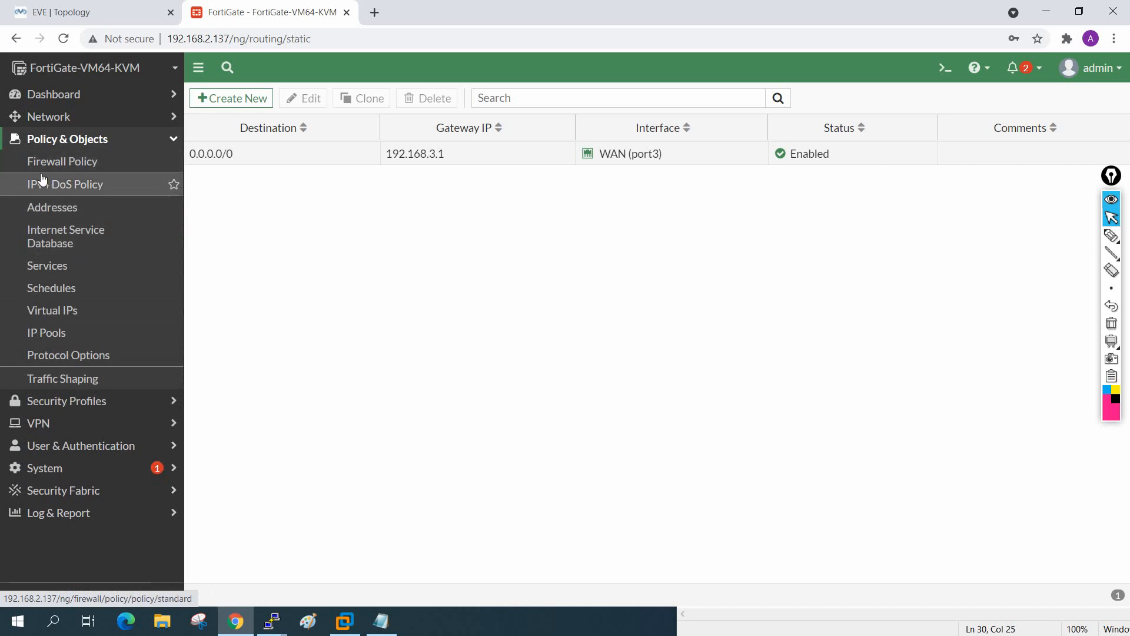
{"action": "left_click", "coordinate": [69, 218]}
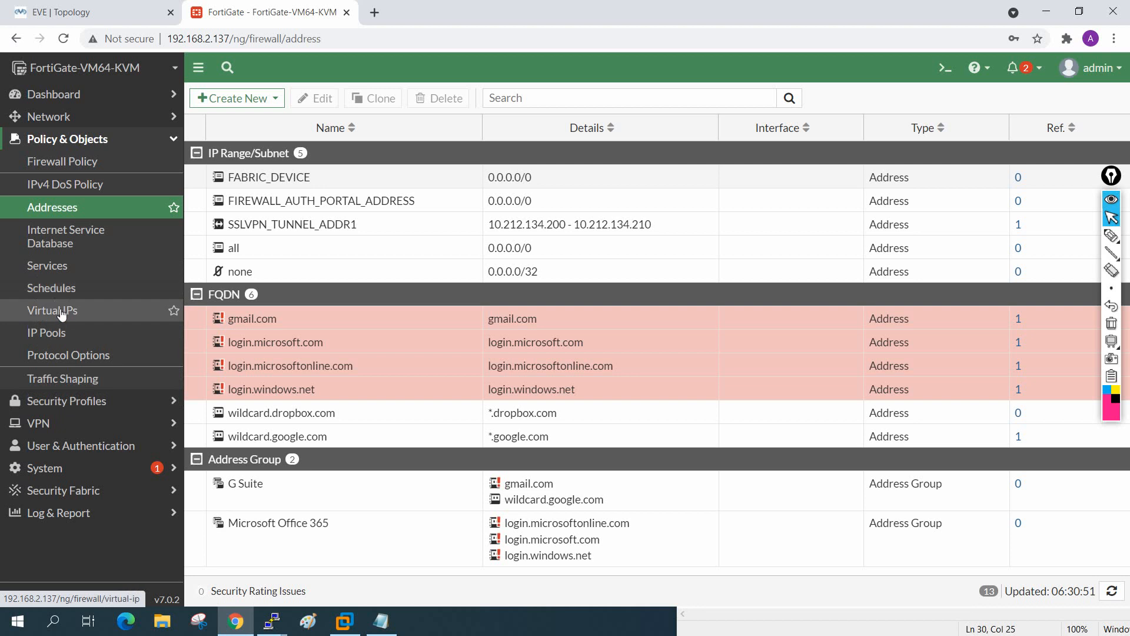
{"action": "left_click", "coordinate": [88, 188]}
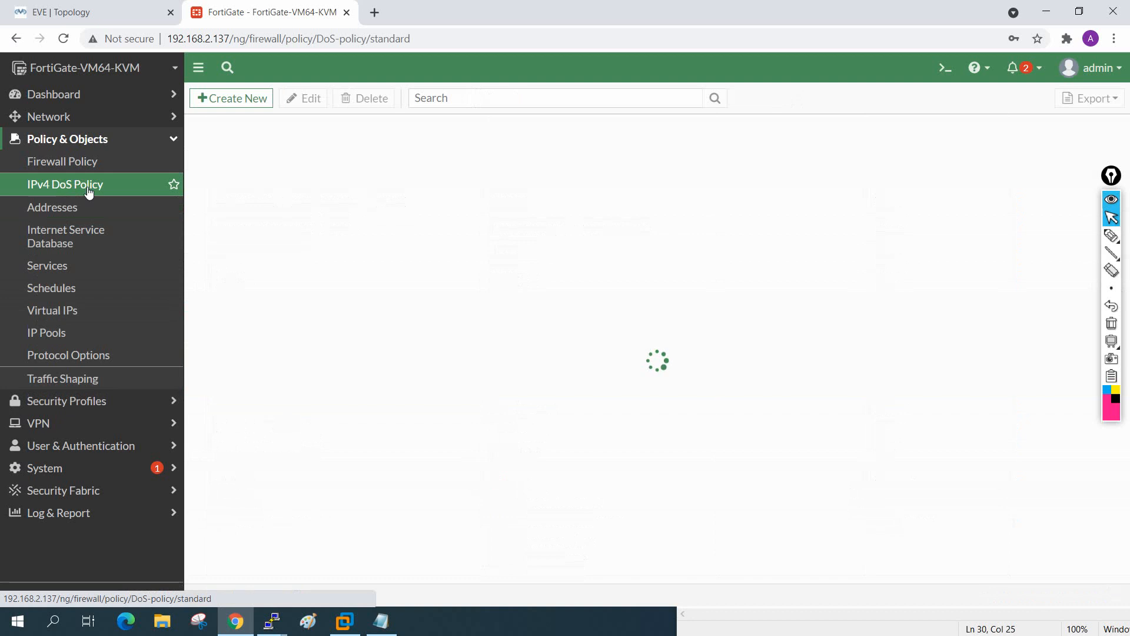
{"action": "left_click", "coordinate": [61, 209]}
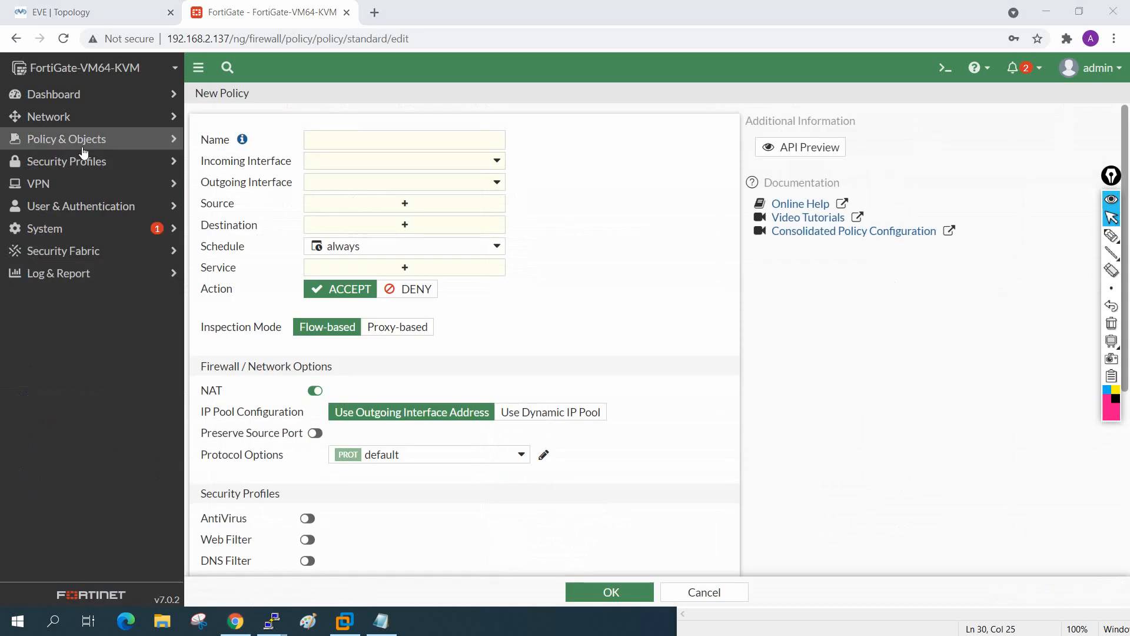
{"action": "left_click", "coordinate": [106, 145]}
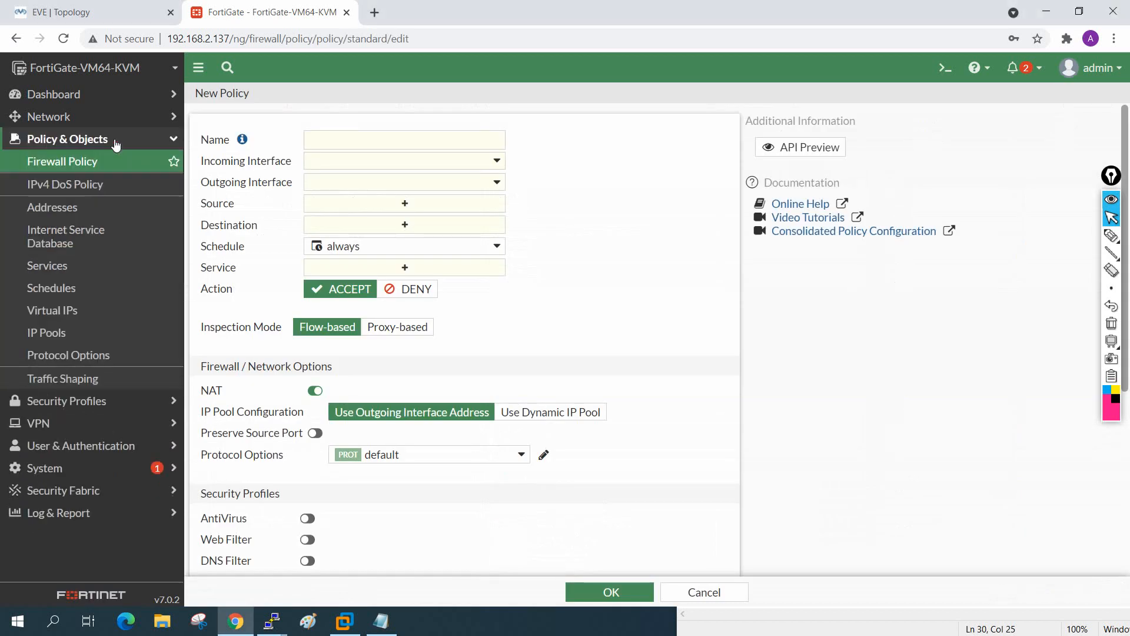
{"action": "left_click", "coordinate": [48, 169]}
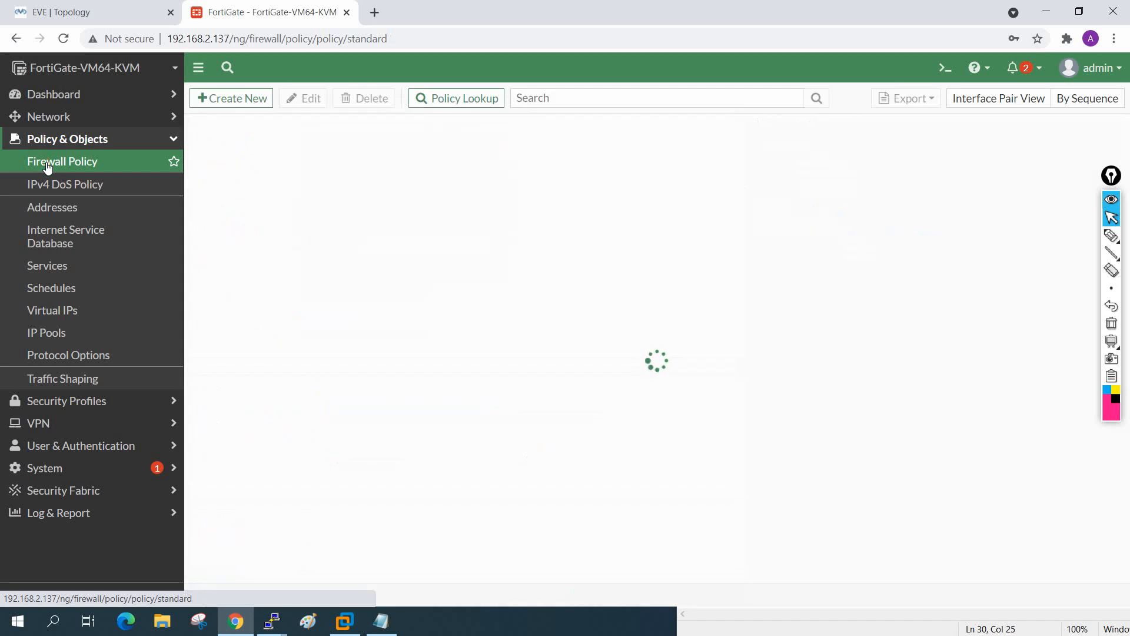
Step: Create a new policy named Allow-All from LAN (port2) to WAN (port3)
{"action": "left_click", "coordinate": [228, 101]}
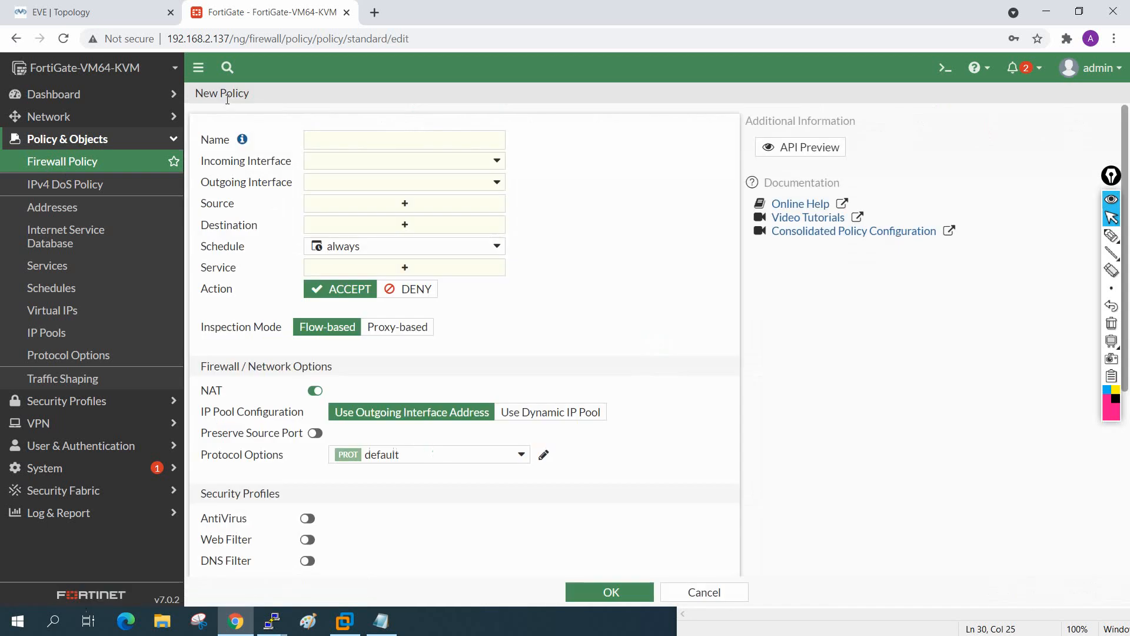
{"action": "left_click", "coordinate": [326, 136]}
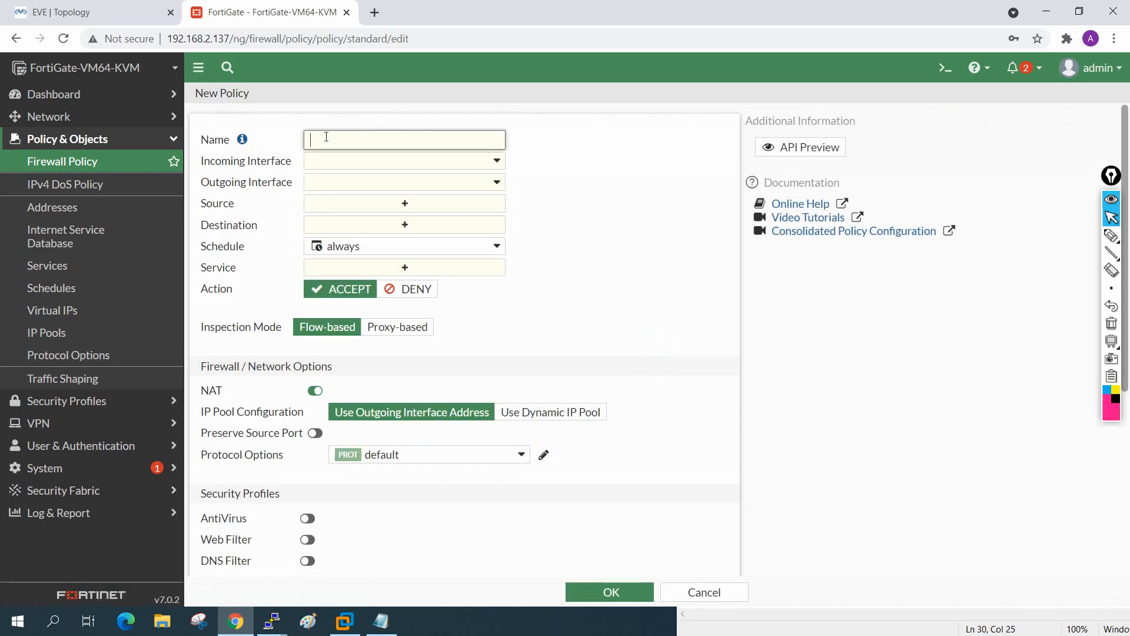
{"action": "type", "text": "Allow-All"}
{"action": "left_click", "coordinate": [328, 161]}
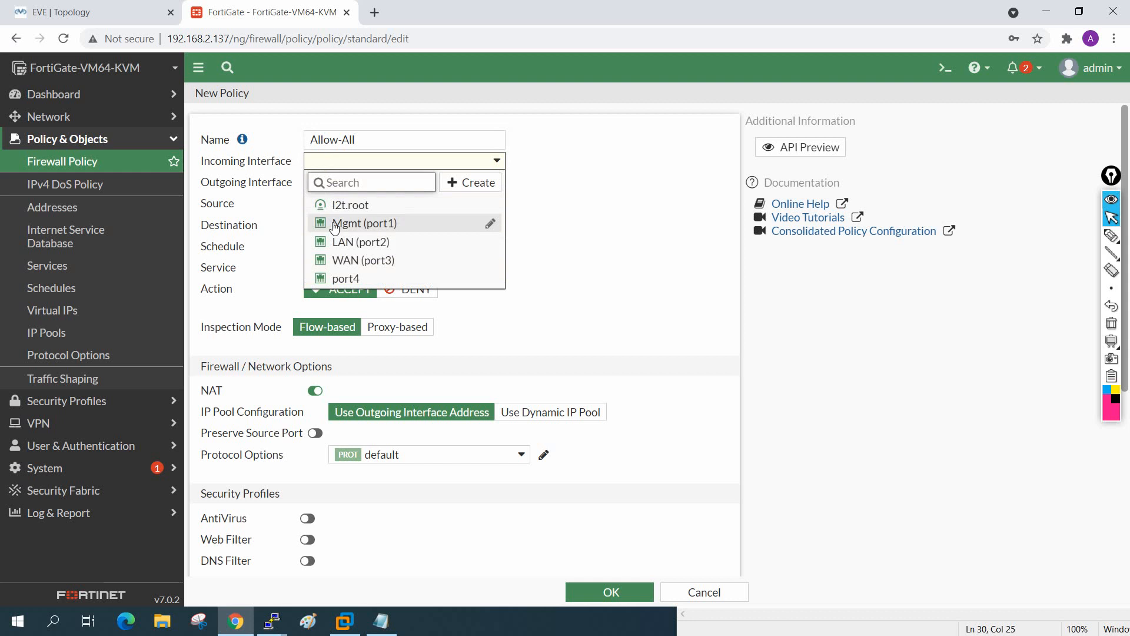
{"action": "left_click", "coordinate": [341, 245]}
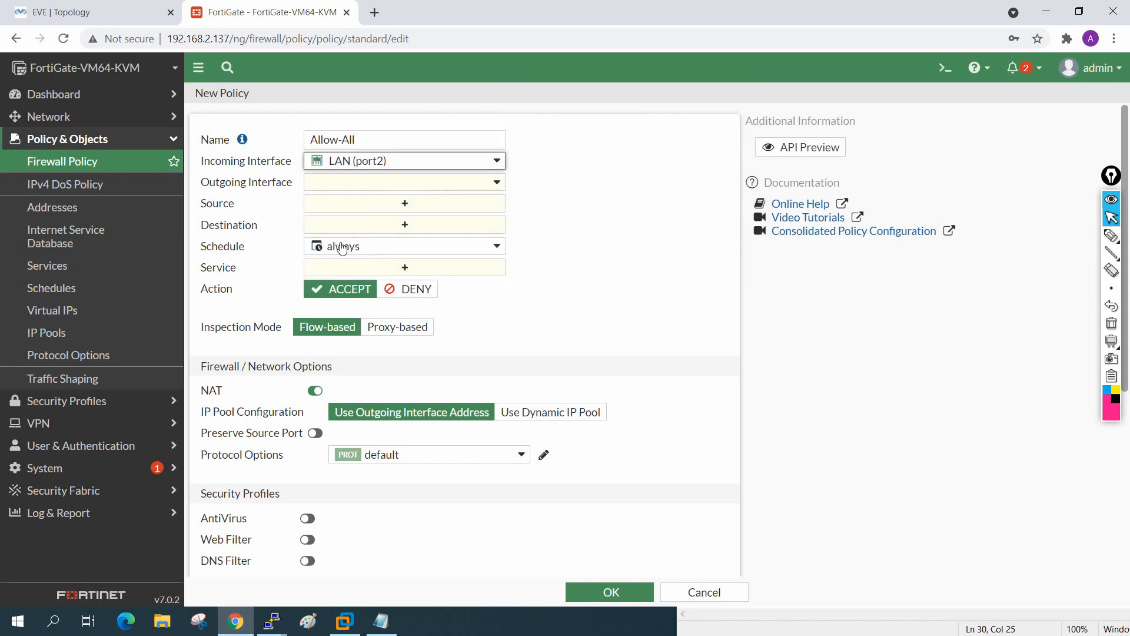
{"action": "left_click", "coordinate": [311, 184]}
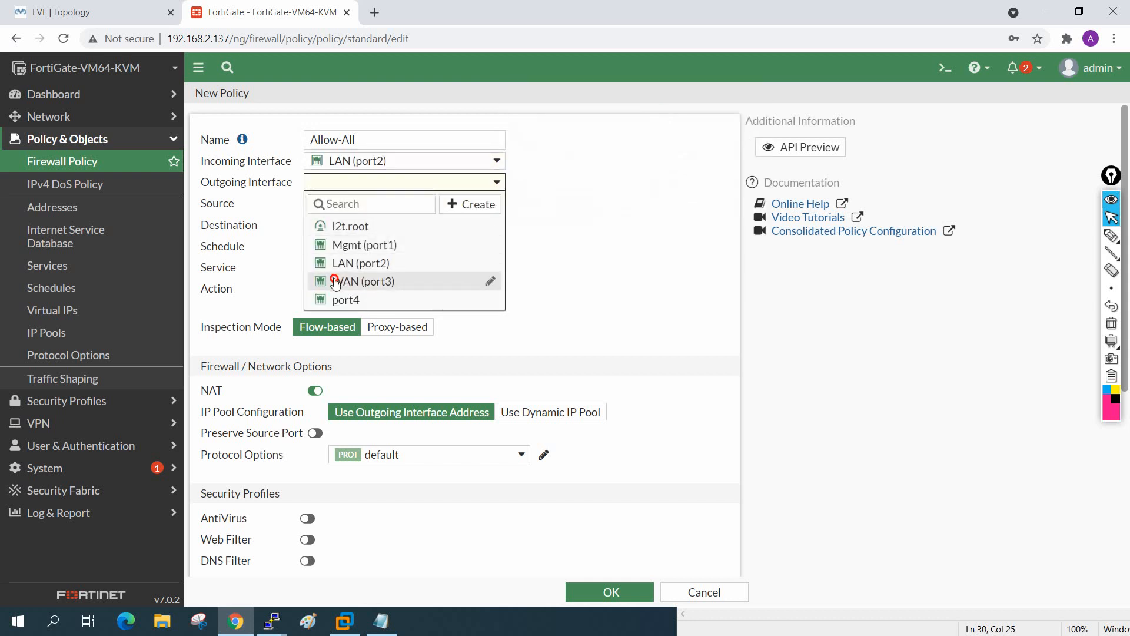
{"action": "left_click", "coordinate": [345, 281]}
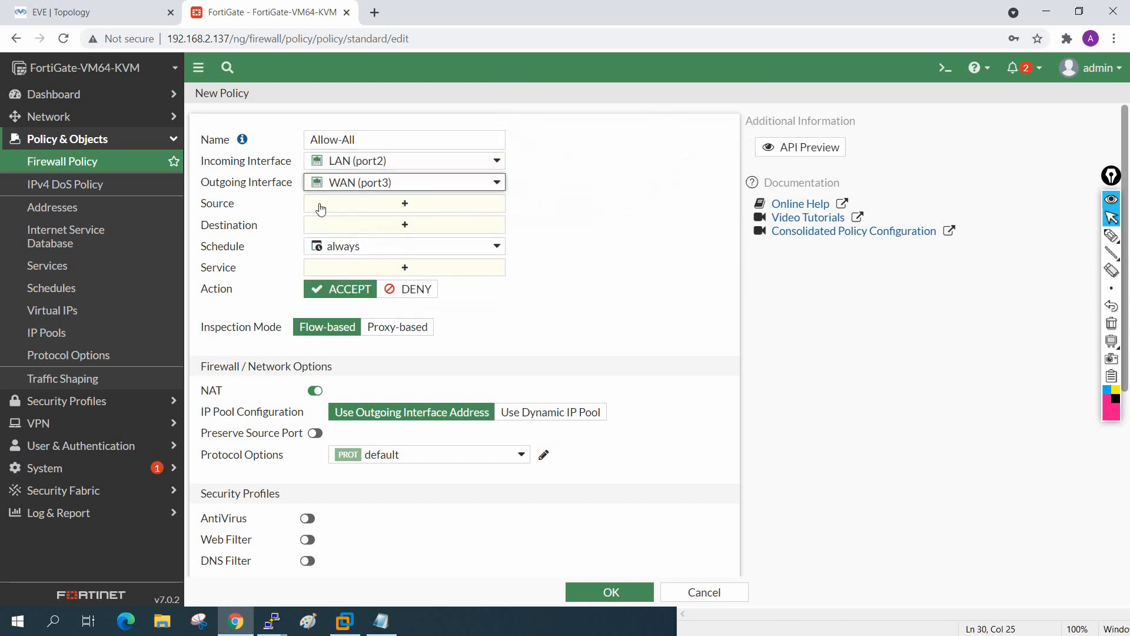
Step: Set source and destination to all, with action ACCEPT and NAT enabled
{"action": "left_click", "coordinate": [321, 206]}
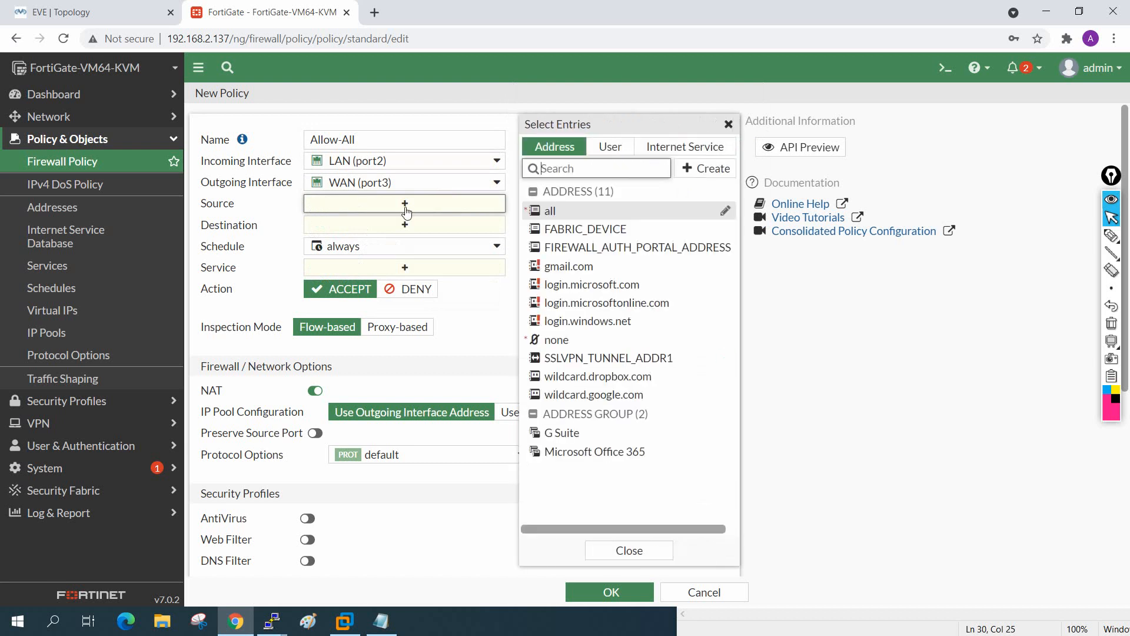
{"action": "left_click", "coordinate": [551, 210]}
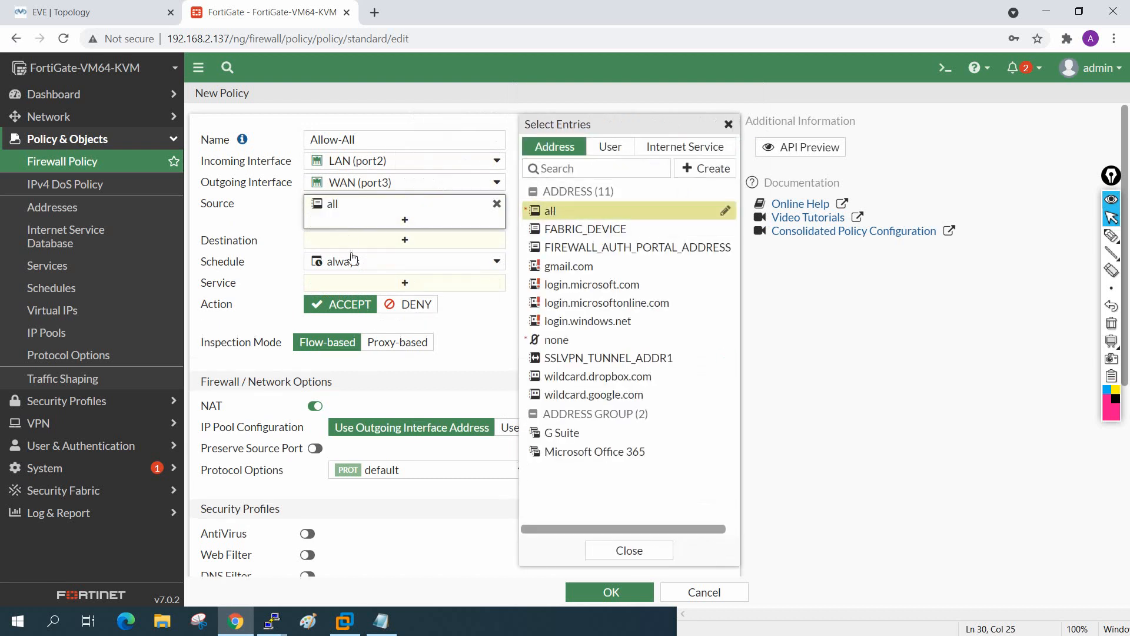
{"action": "left_click", "coordinate": [400, 240]}
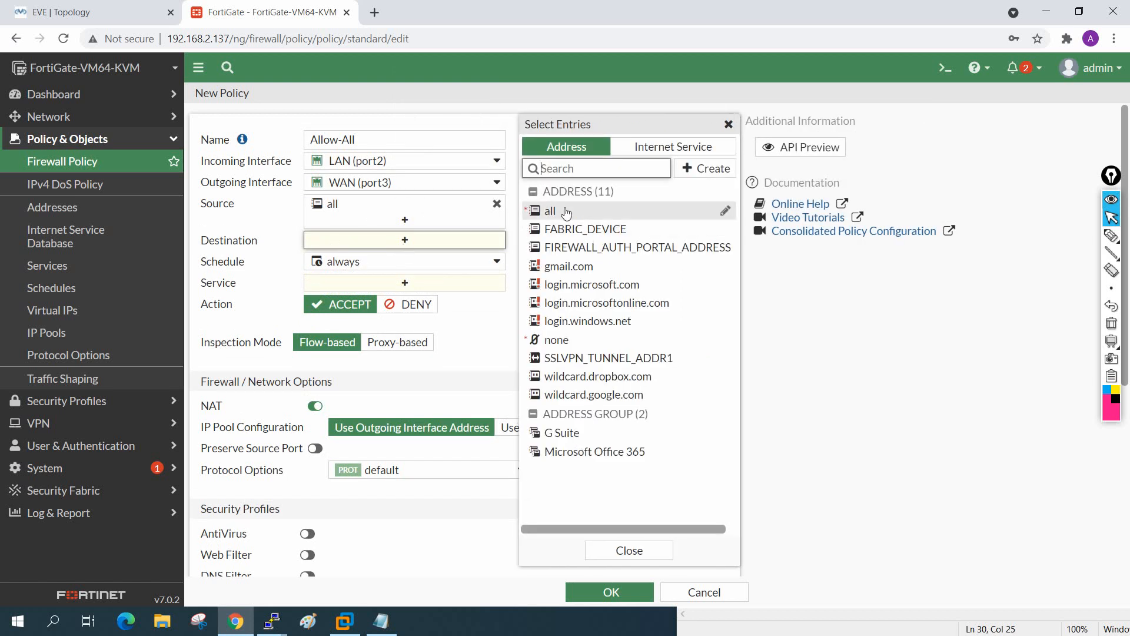
{"action": "left_click", "coordinate": [565, 212]}
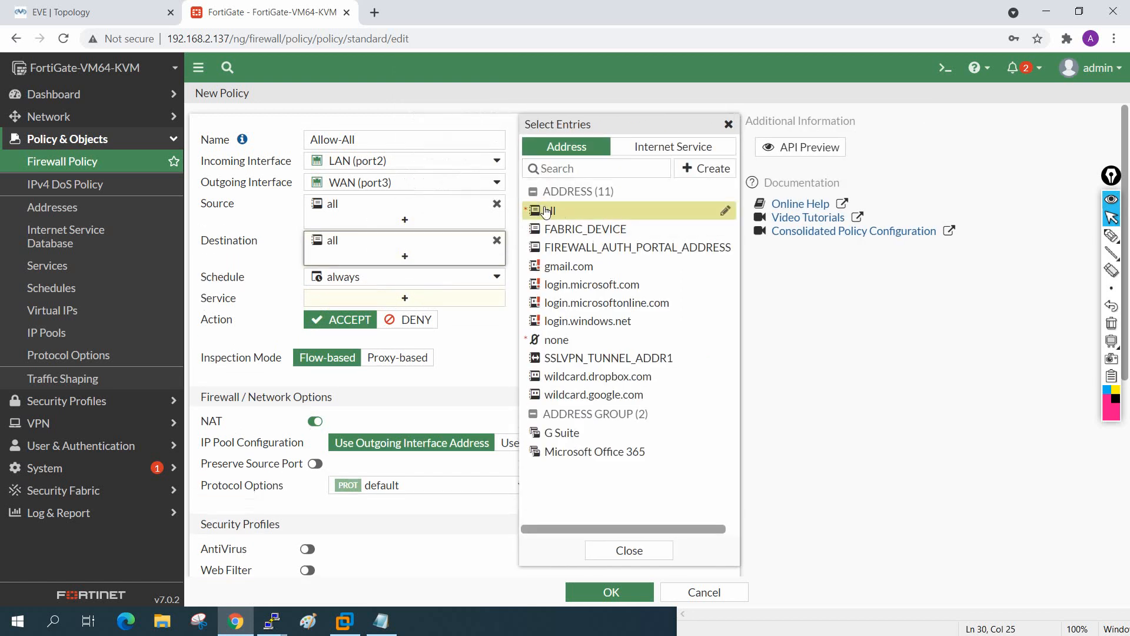
{"action": "left_click", "coordinate": [592, 551]}
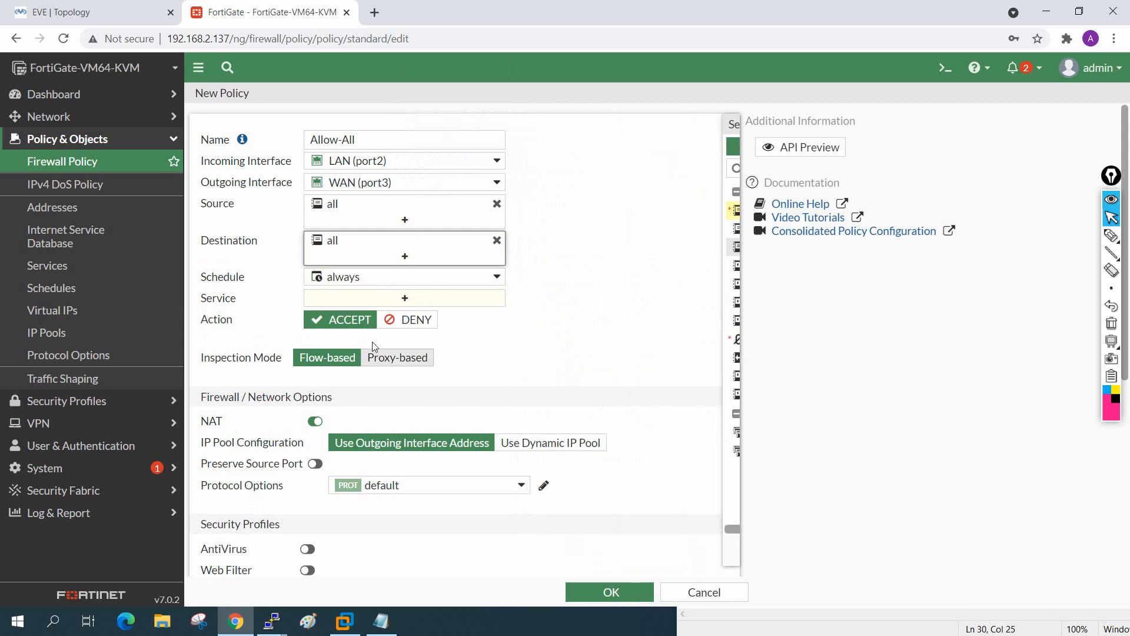
{"action": "mouse_move", "coordinate": [328, 287]}
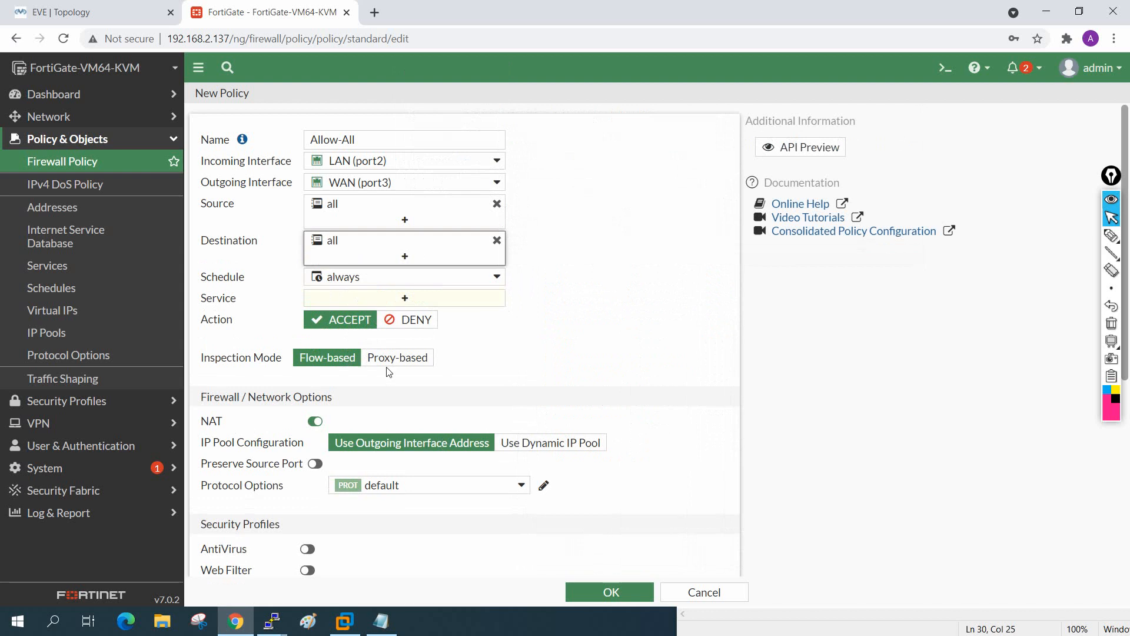
{"action": "scroll", "coordinate": [388, 371], "scroll_direction": "down", "scroll_amount": 1}
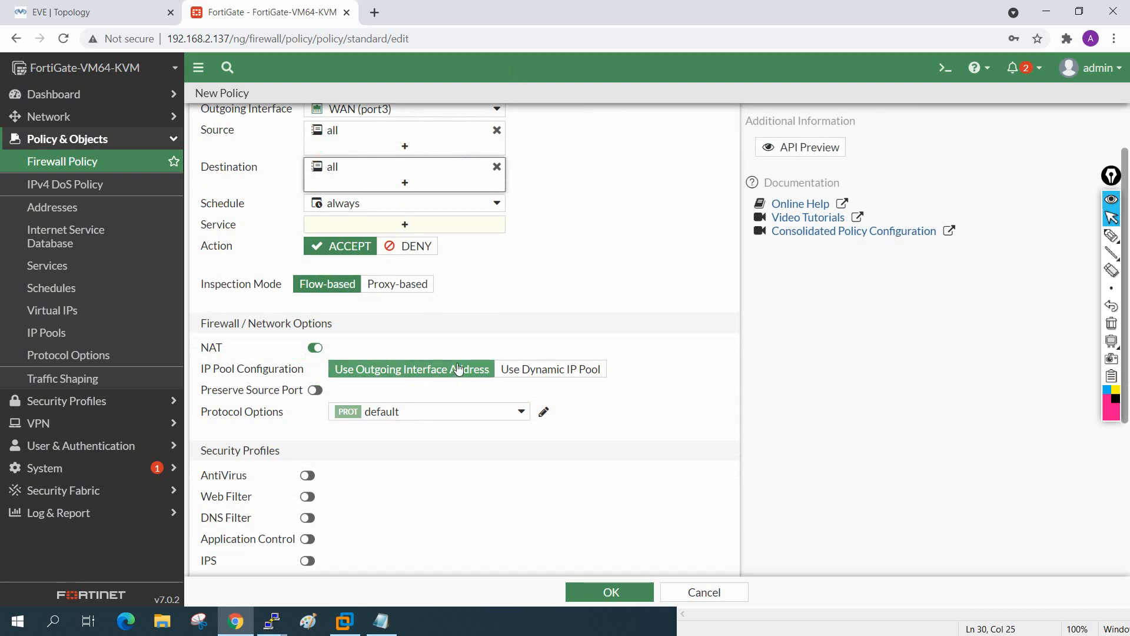
Step: After the save attempt flags Service as required, set the Allow-All policy's Service to ALL
{"action": "scroll", "coordinate": [458, 367], "scroll_direction": "down", "scroll_amount": 1}
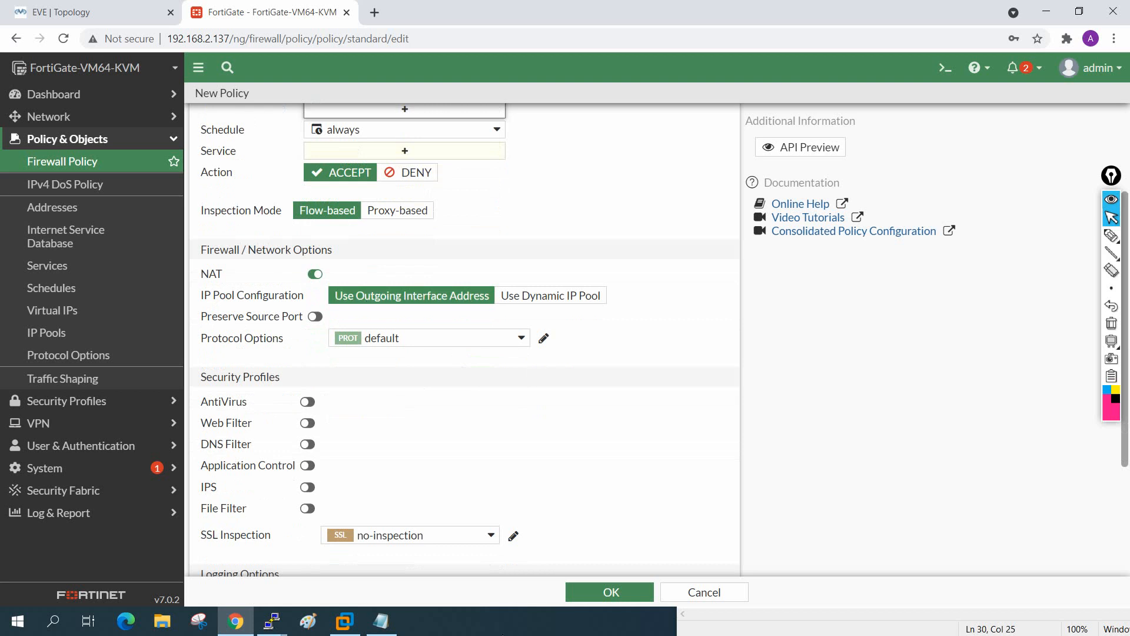
{"action": "left_click", "coordinate": [587, 596]}
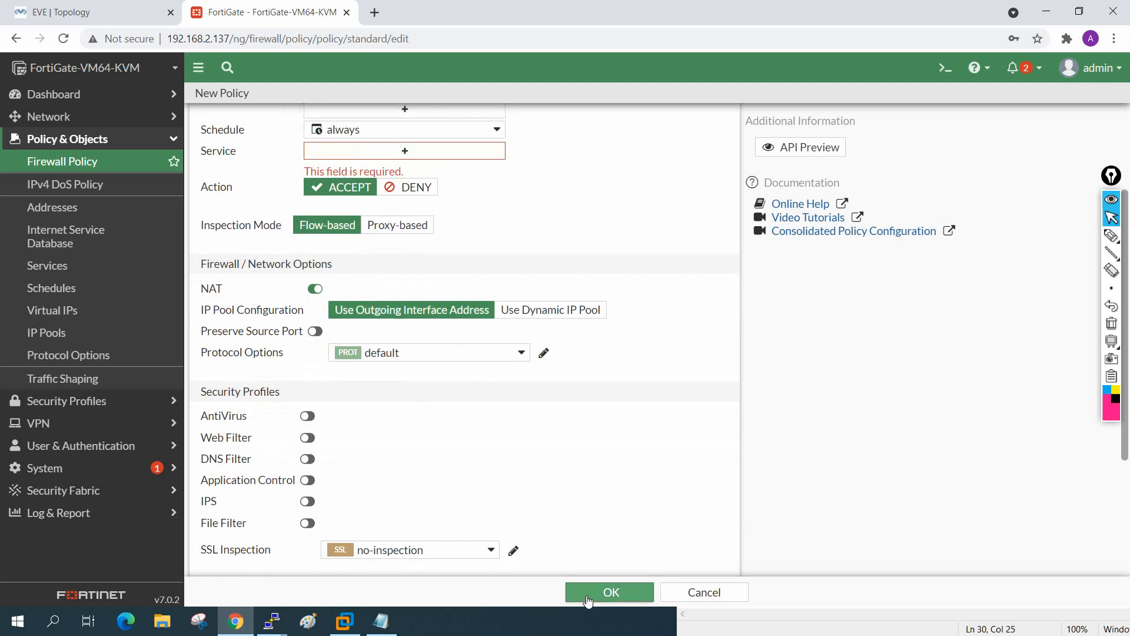
{"action": "scroll", "coordinate": [530, 530], "scroll_direction": "up", "scroll_amount": 1}
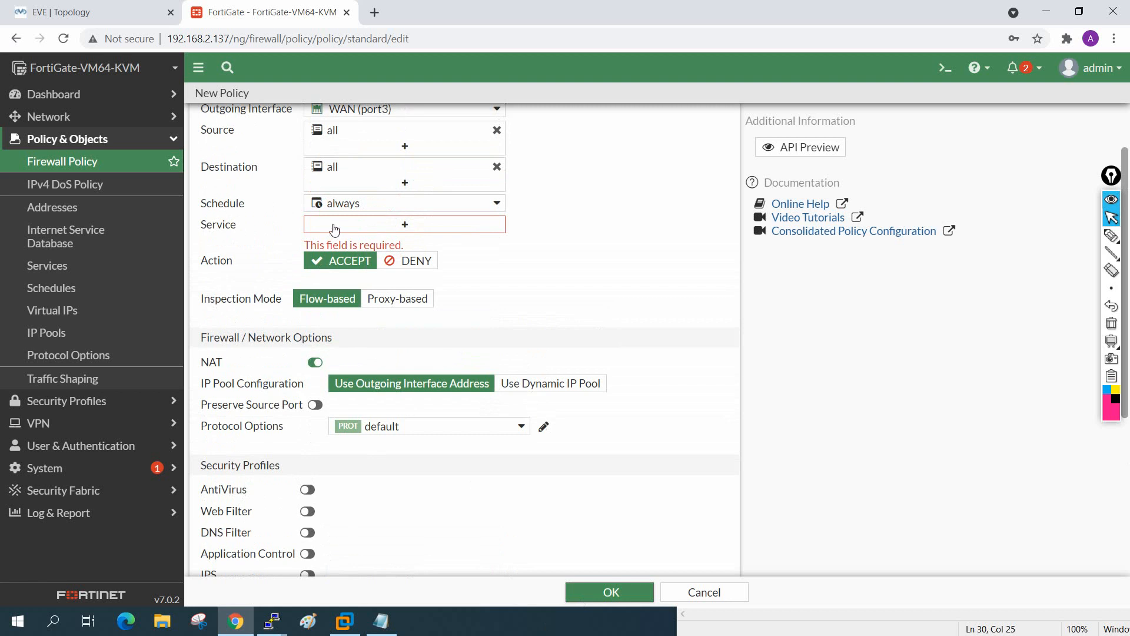
{"action": "left_click", "coordinate": [334, 228]}
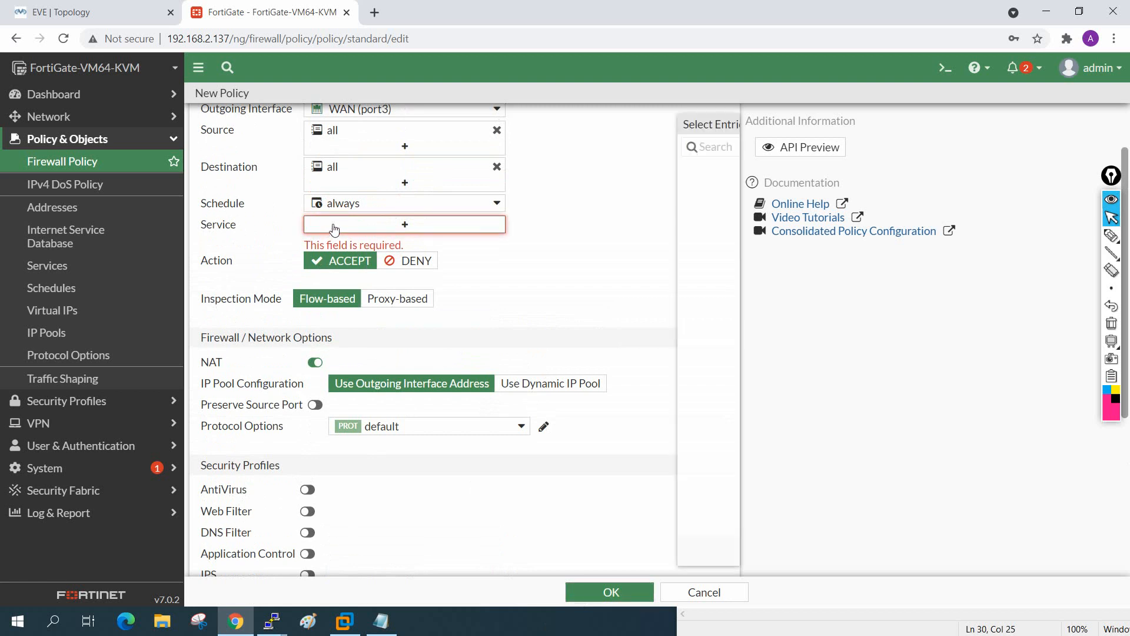
{"action": "left_click", "coordinate": [555, 211]}
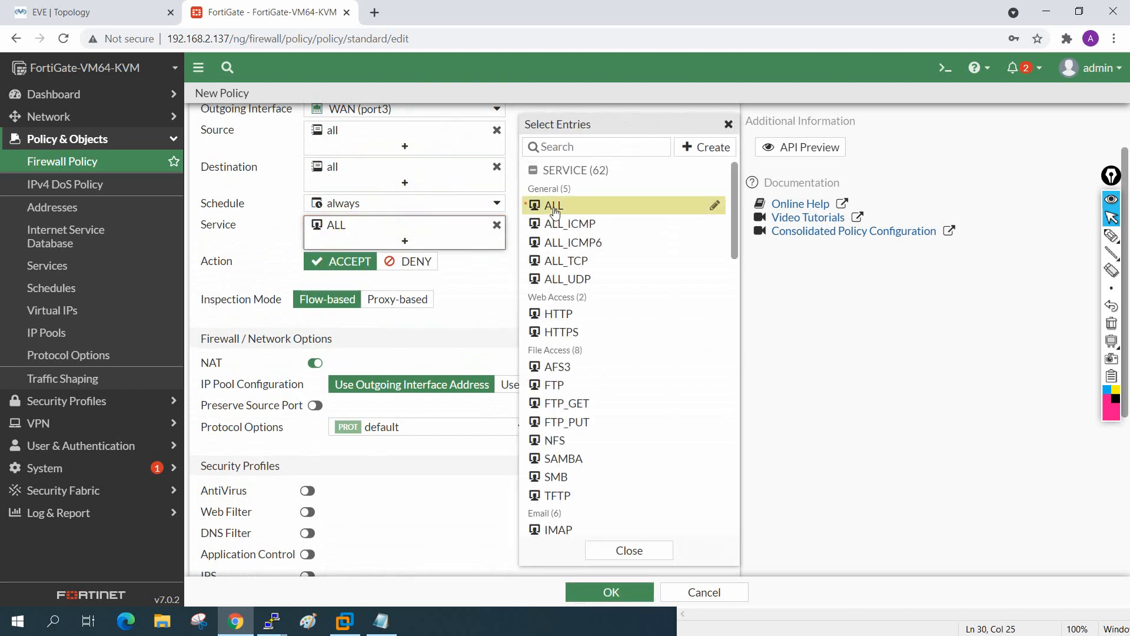
Step: Save the Allow-All port2-to-port3 policy, check the Implicit section, and return to the EVE topology
{"action": "left_click", "coordinate": [616, 553]}
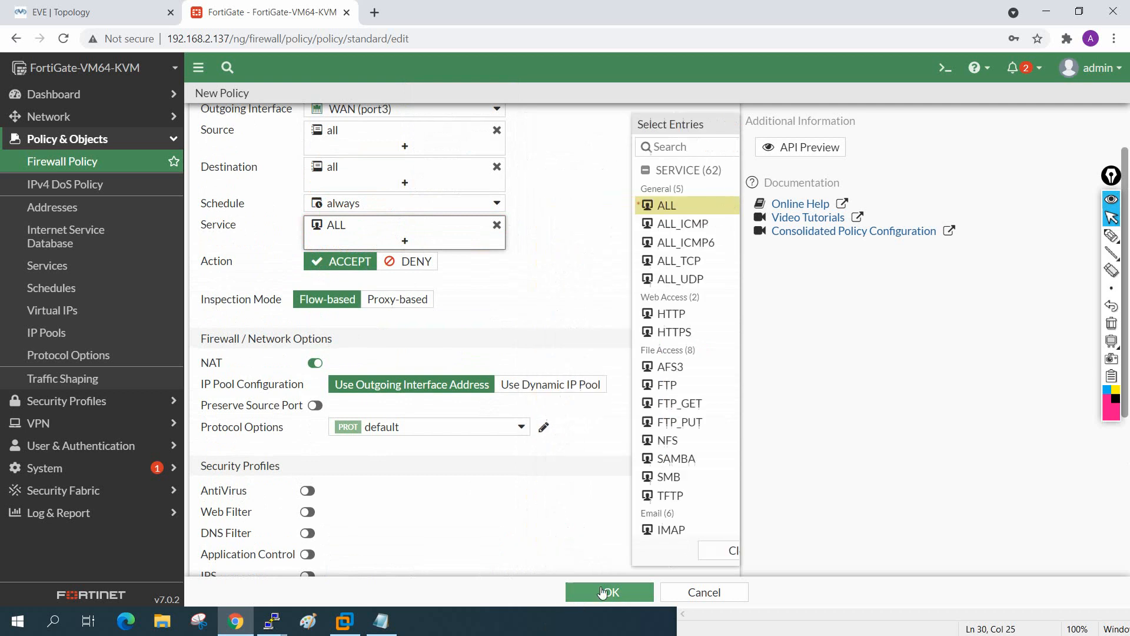
{"action": "left_click", "coordinate": [610, 592]}
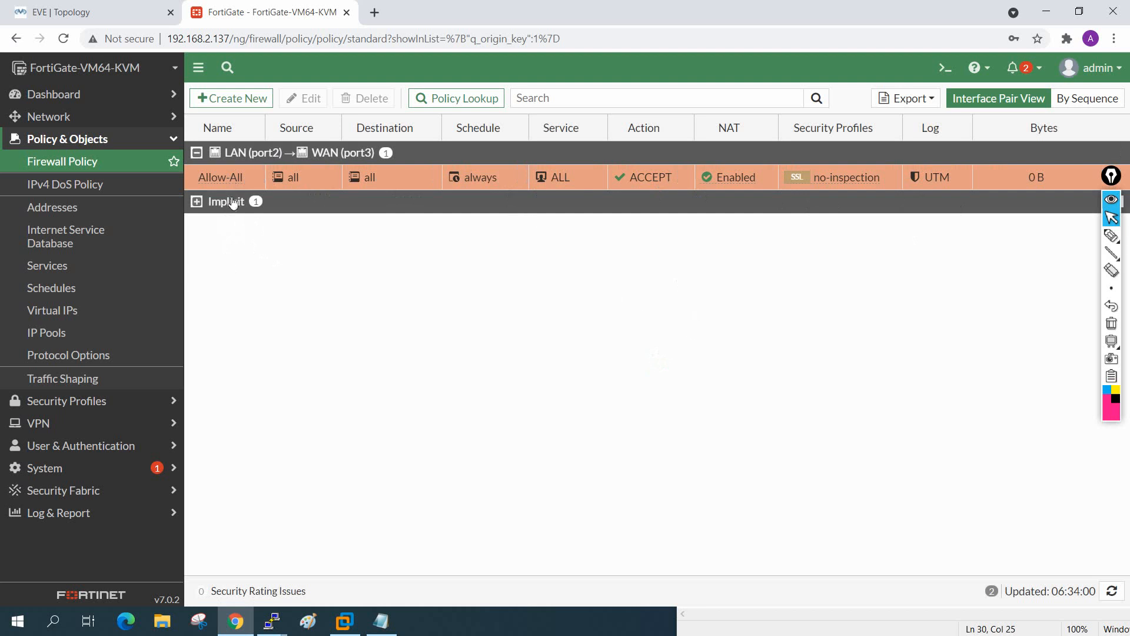
{"action": "left_click", "coordinate": [197, 202]}
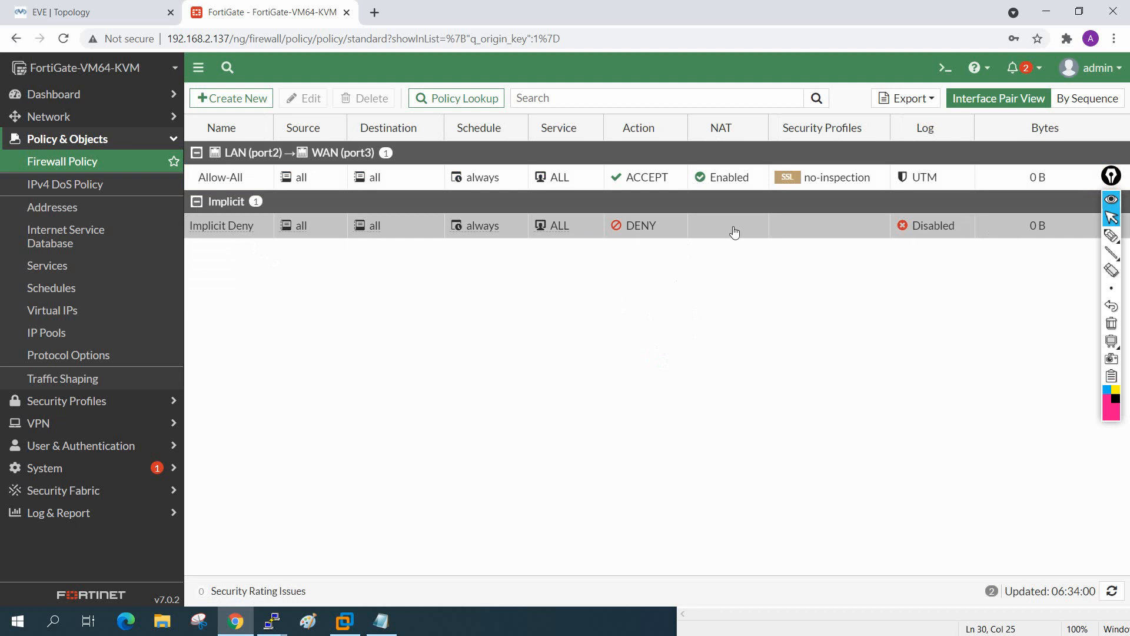
{"action": "mouse_move", "coordinate": [299, 234]}
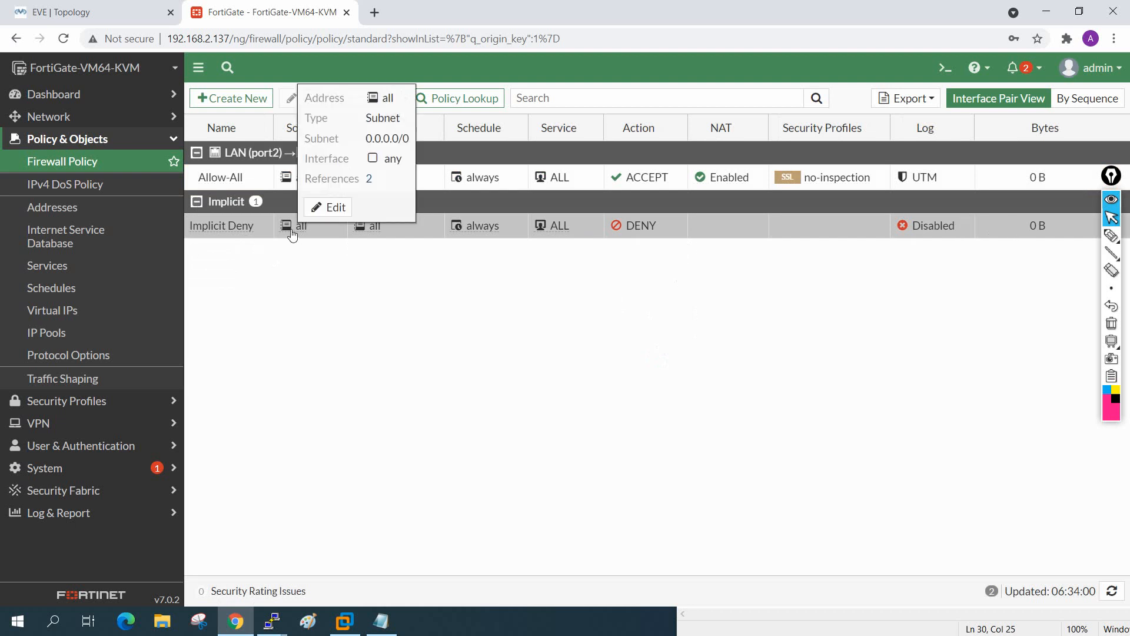
{"action": "left_click", "coordinate": [197, 203]}
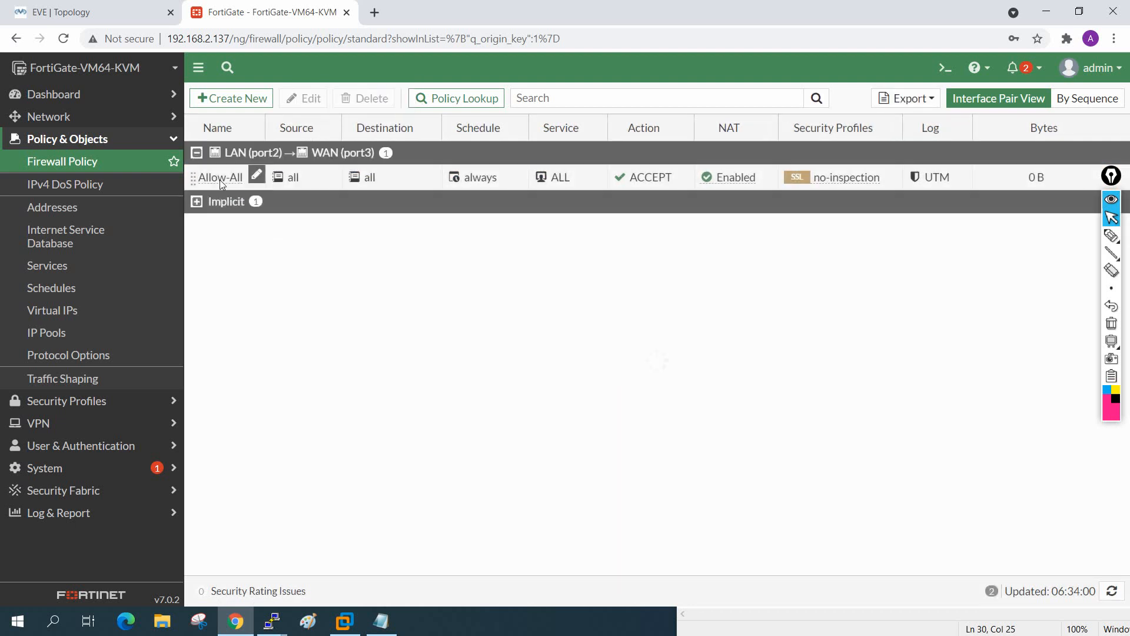
{"action": "mouse_move", "coordinate": [747, 186]}
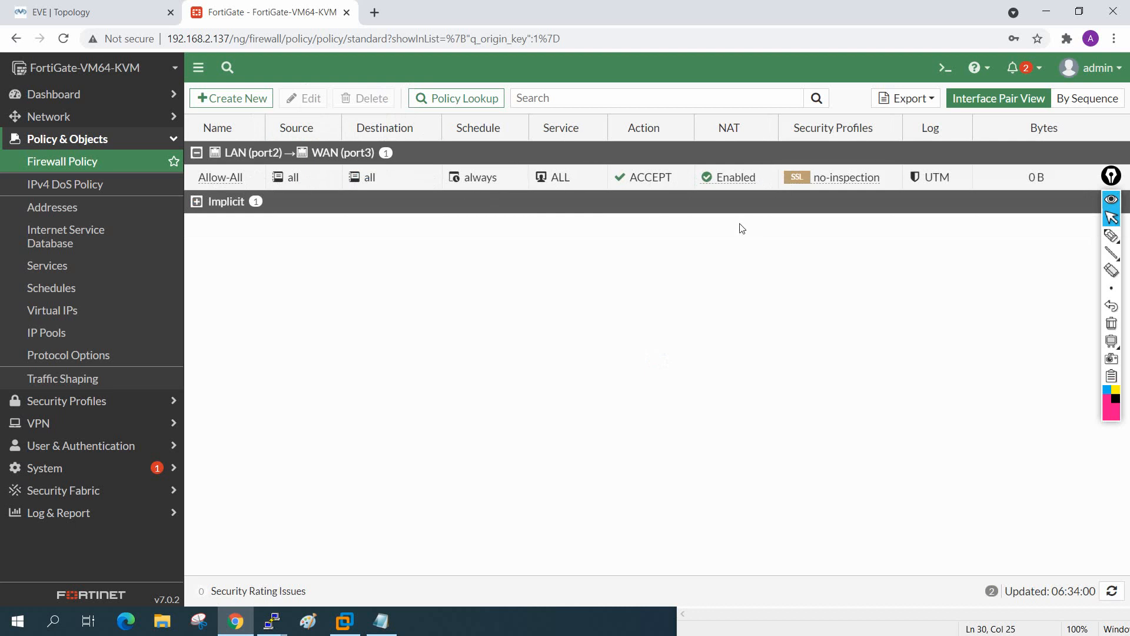
{"action": "left_click", "coordinate": [105, 8]}
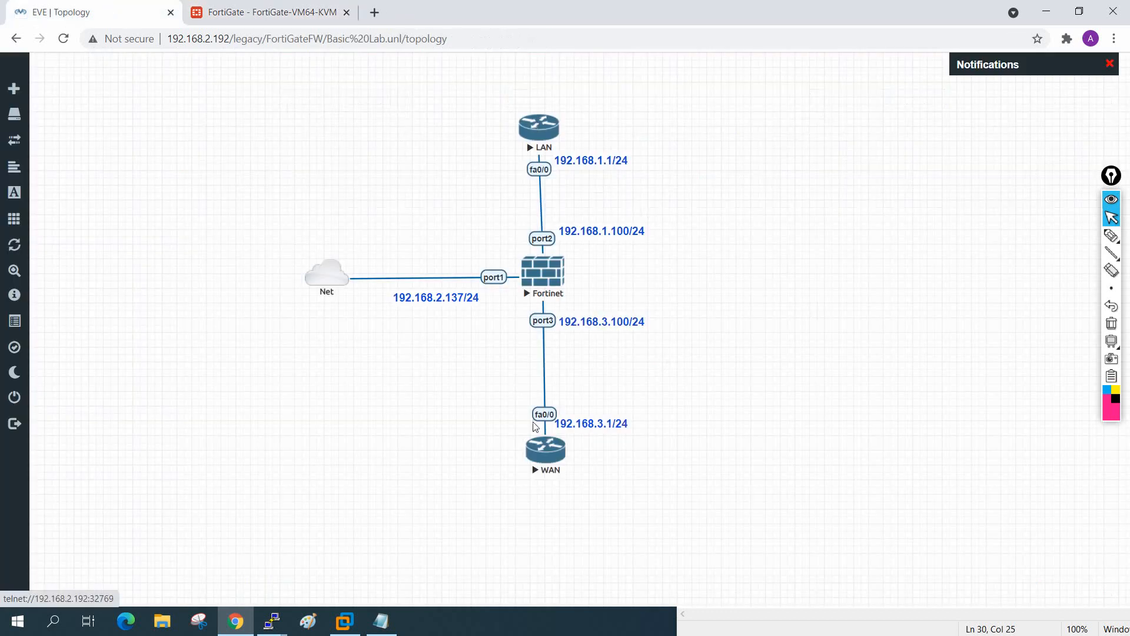
Step: In the LAN router console, enter privileged mode with en and configuration mode with config t
{"action": "mouse_move", "coordinate": [271, 621]}
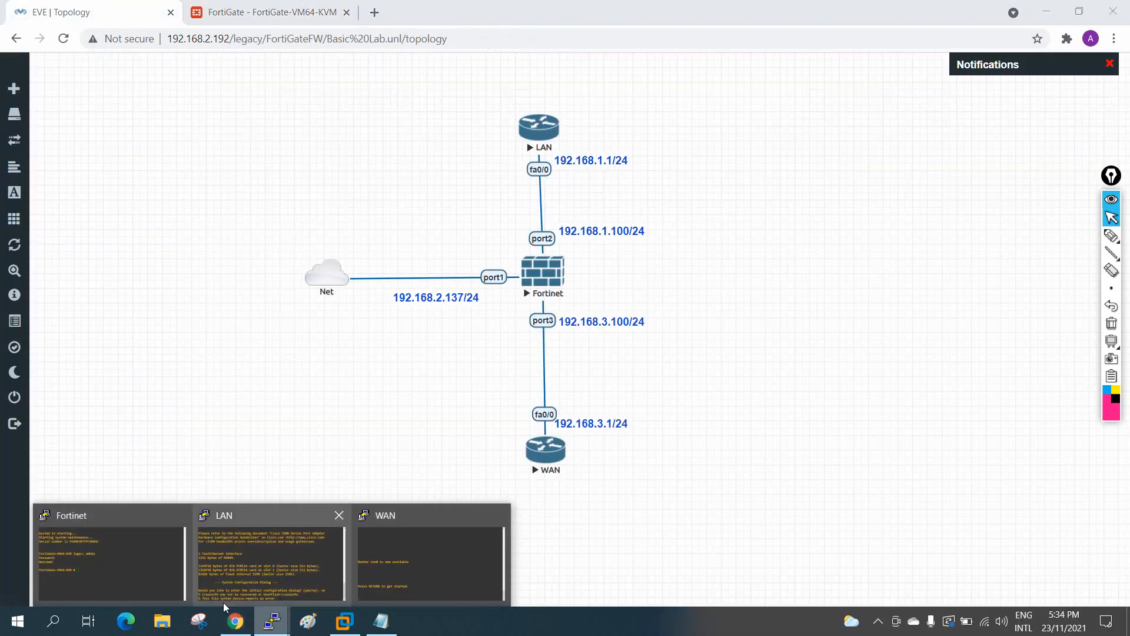
{"action": "left_click", "coordinate": [300, 564]}
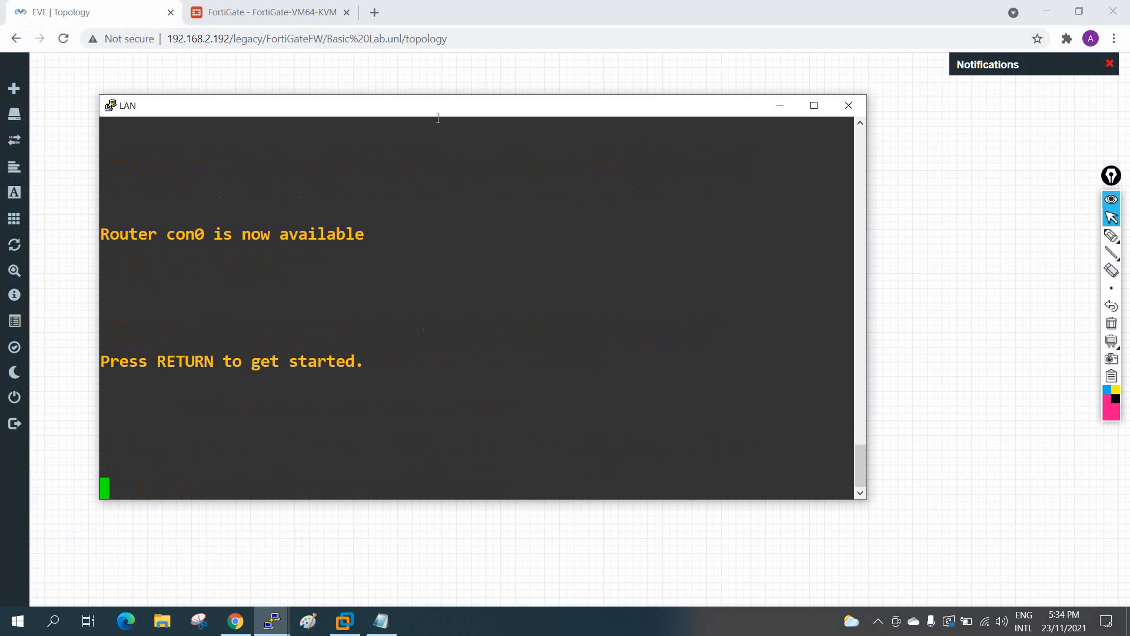
{"action": "left_click_drag", "start_coordinate": [438, 115], "coordinate": [1014, 110]}
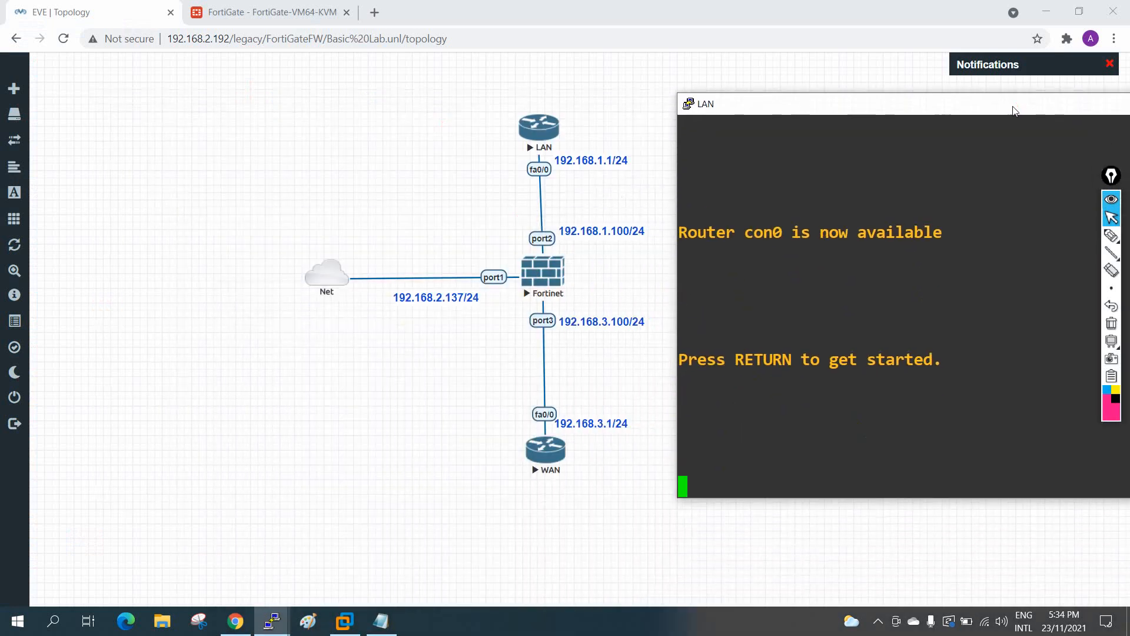
{"action": "key", "text": "Return"}
{"action": "key", "text": "Return"}
{"action": "key", "text": "Return"}
{"action": "key", "text": "Return"}
{"action": "key", "text": "Return"}
{"action": "key", "text": "Return"}
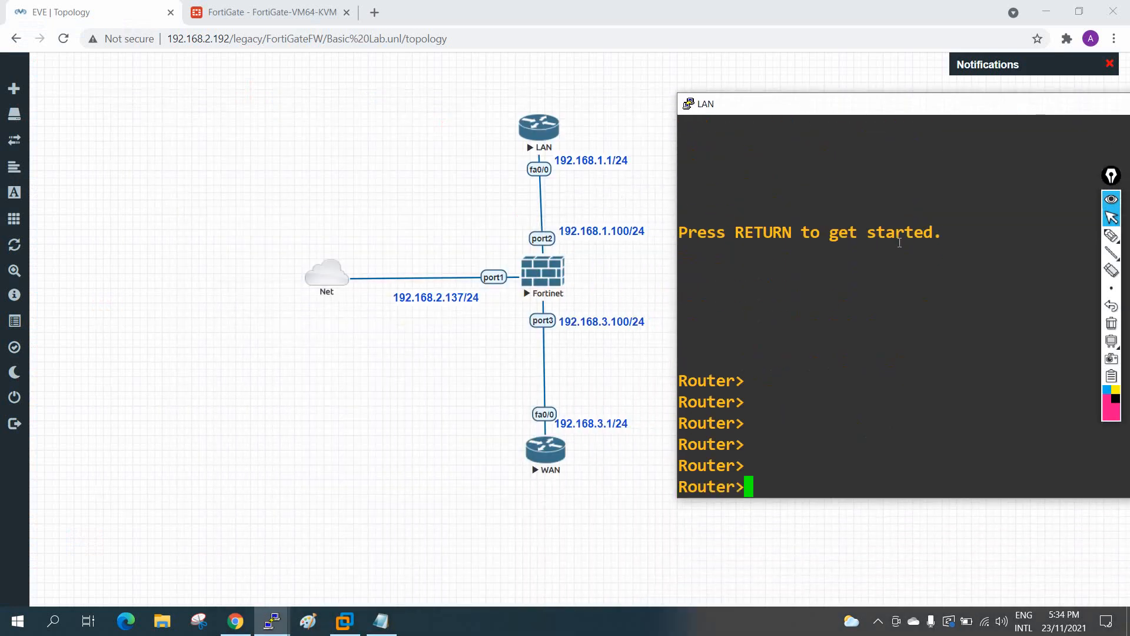
{"action": "type", "text": "en"}
{"action": "key", "text": "Return"}
{"action": "type", "text": "con"}
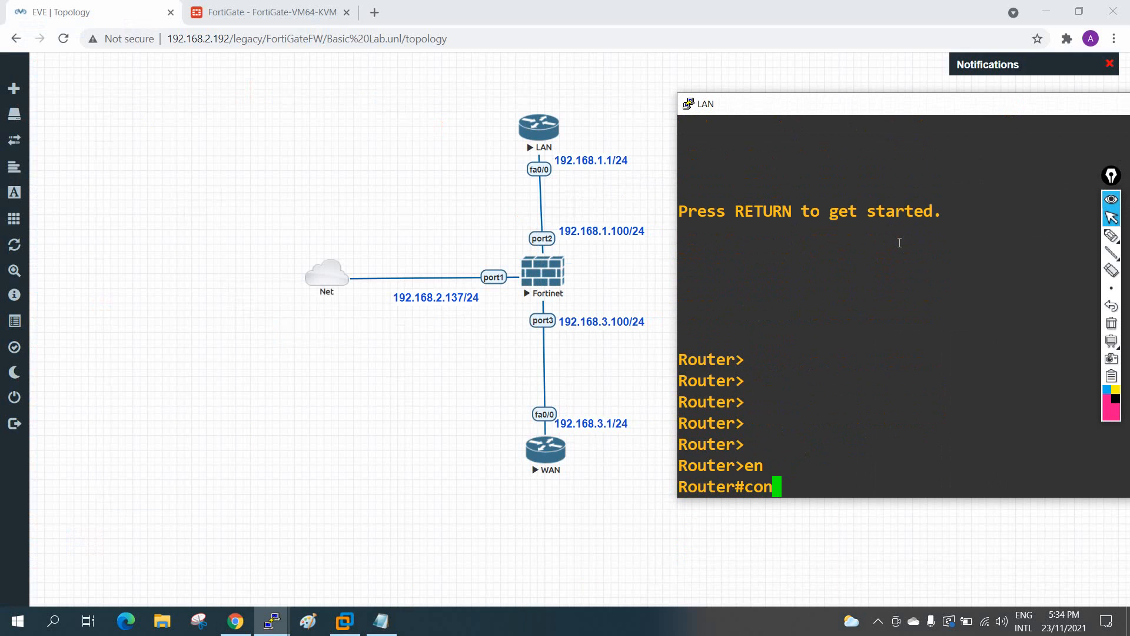
{"action": "type", "text": "fig t"}
{"action": "key", "text": "Return"}
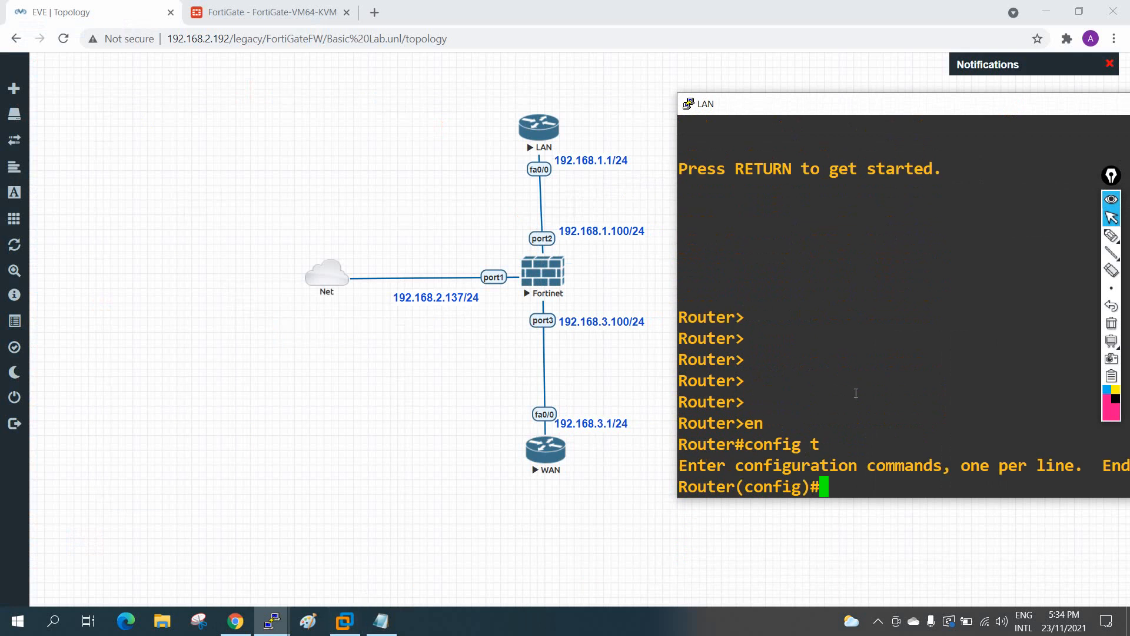
Step: Copy the LAN configuration from Notepad and paste it into the LAN router console
{"action": "left_click_drag", "start_coordinate": [855, 387], "coordinate": [855, 393]}
{"action": "key", "text": "alt+Tab"}
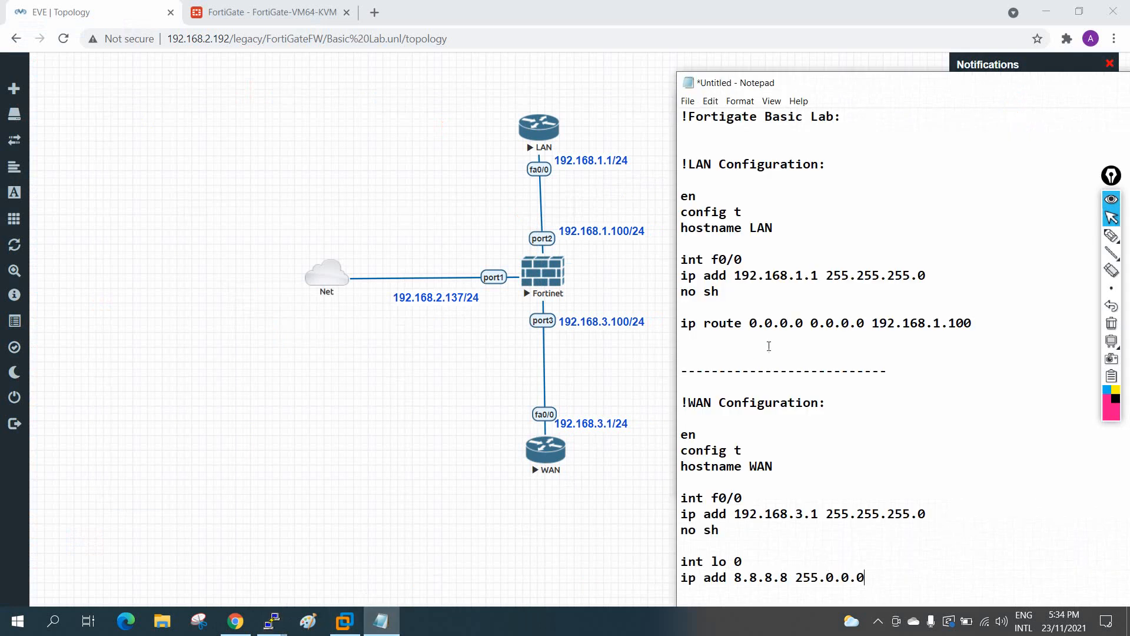
{"action": "left_click_drag", "start_coordinate": [995, 330], "coordinate": [680, 164]}
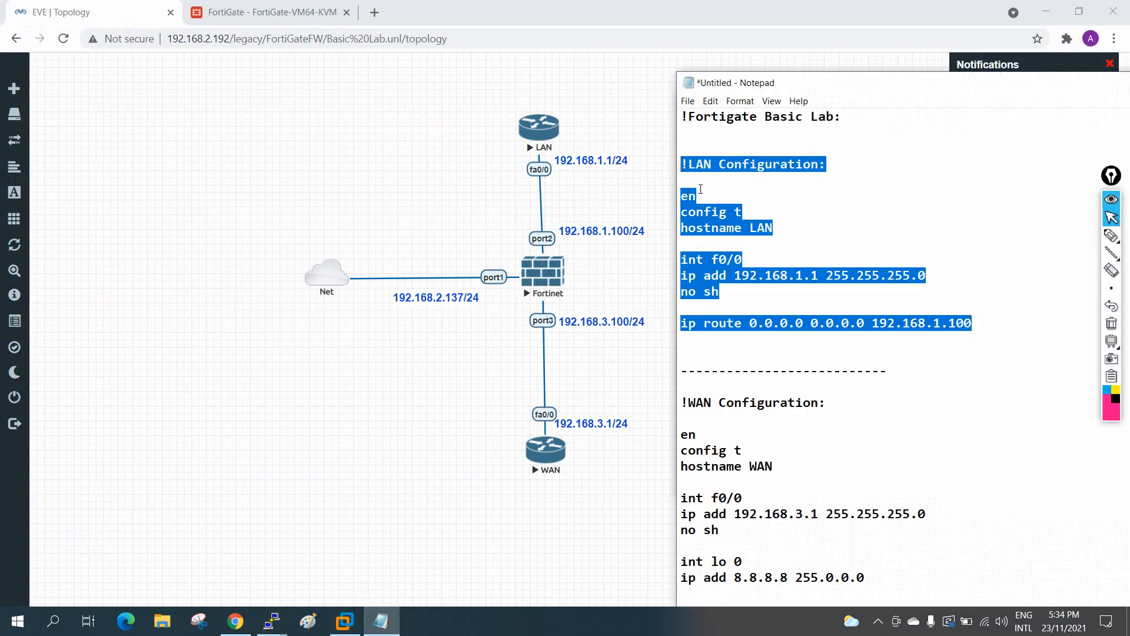
{"action": "right_click", "coordinate": [715, 207]}
{"action": "left_click", "coordinate": [736, 248]}
{"action": "left_click", "coordinate": [612, 494]}
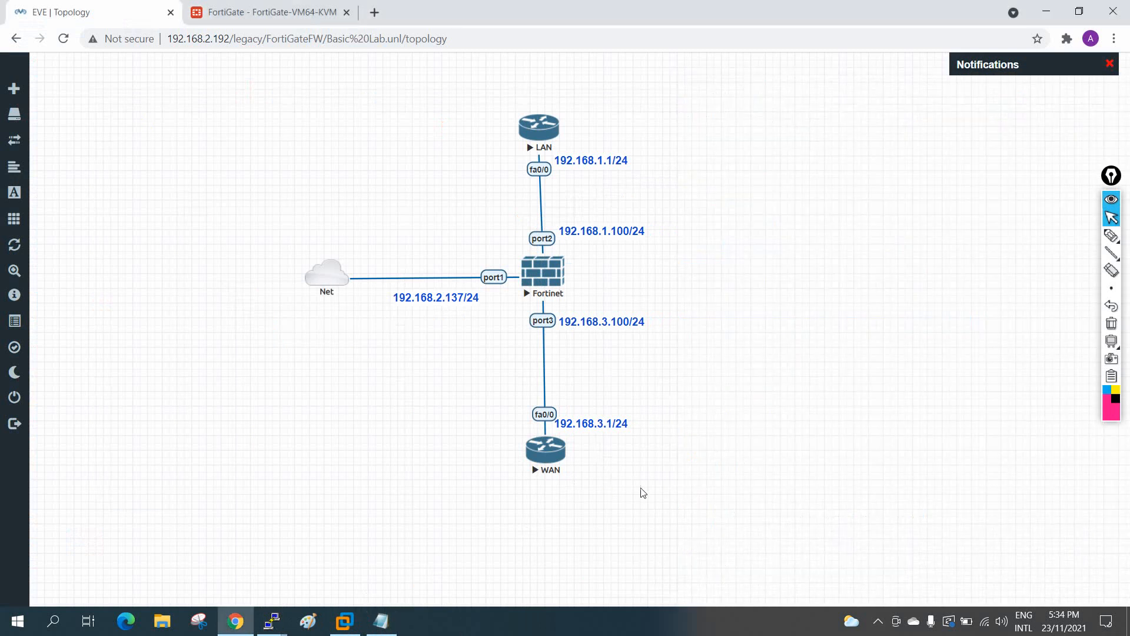
{"action": "mouse_move", "coordinate": [272, 621]}
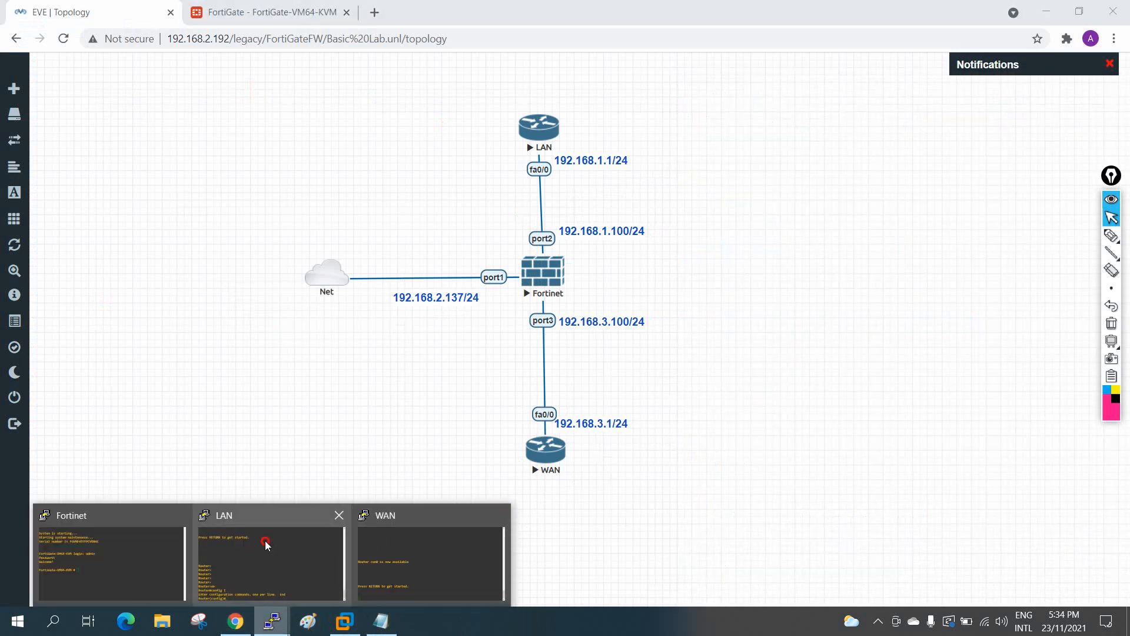
{"action": "left_click", "coordinate": [265, 538]}
{"action": "right_click", "coordinate": [836, 254]}
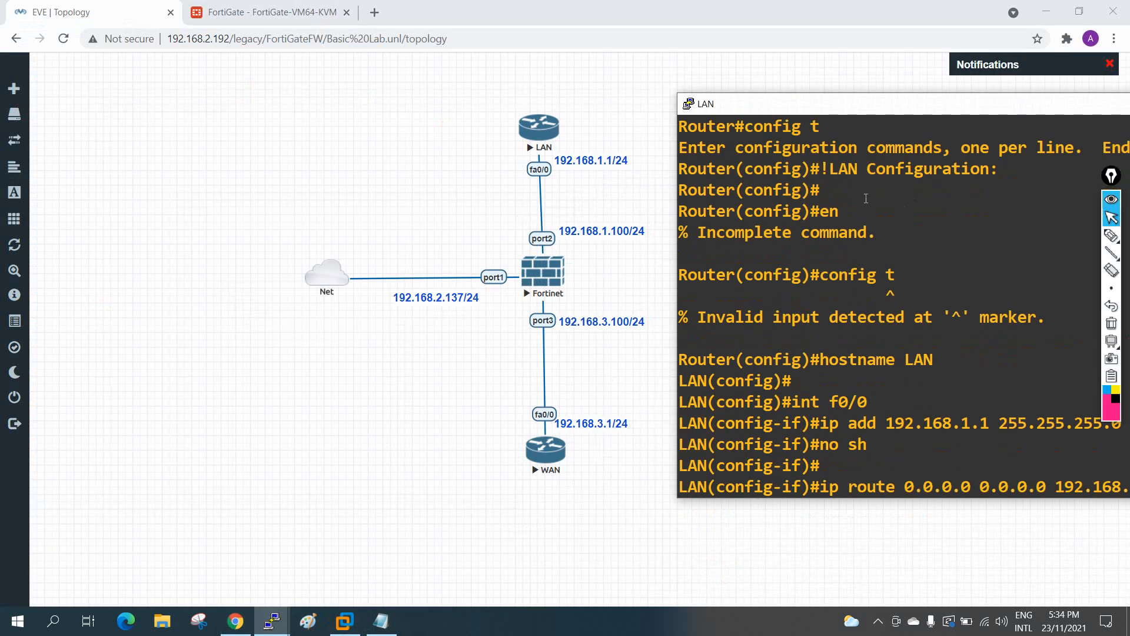
Step: Select the WAN configuration commands in the Notepad notes
{"action": "left_click_drag", "start_coordinate": [847, 110], "coordinate": [554, 93]}
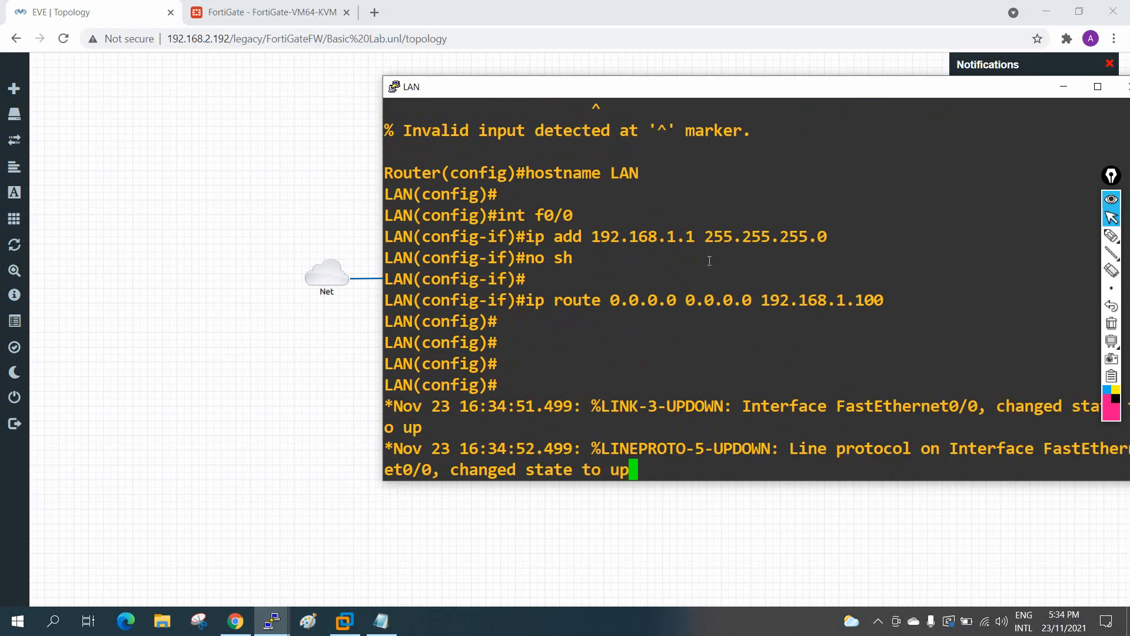
{"action": "left_click", "coordinate": [255, 468]}
{"action": "left_click", "coordinate": [381, 620]}
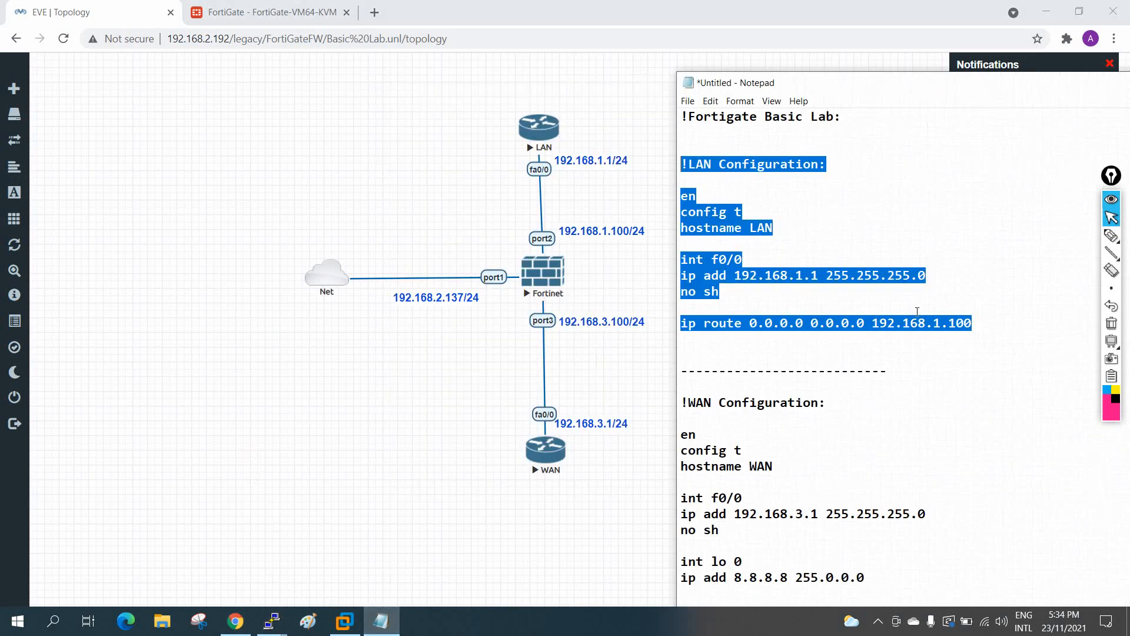
{"action": "scroll", "coordinate": [905, 534], "scroll_direction": "down", "scroll_amount": 1}
{"action": "left_click_drag", "start_coordinate": [884, 578], "coordinate": [678, 387]}
Step: Copy the WAN configuration and paste it into the WAN router console
{"action": "right_click", "coordinate": [693, 441]}
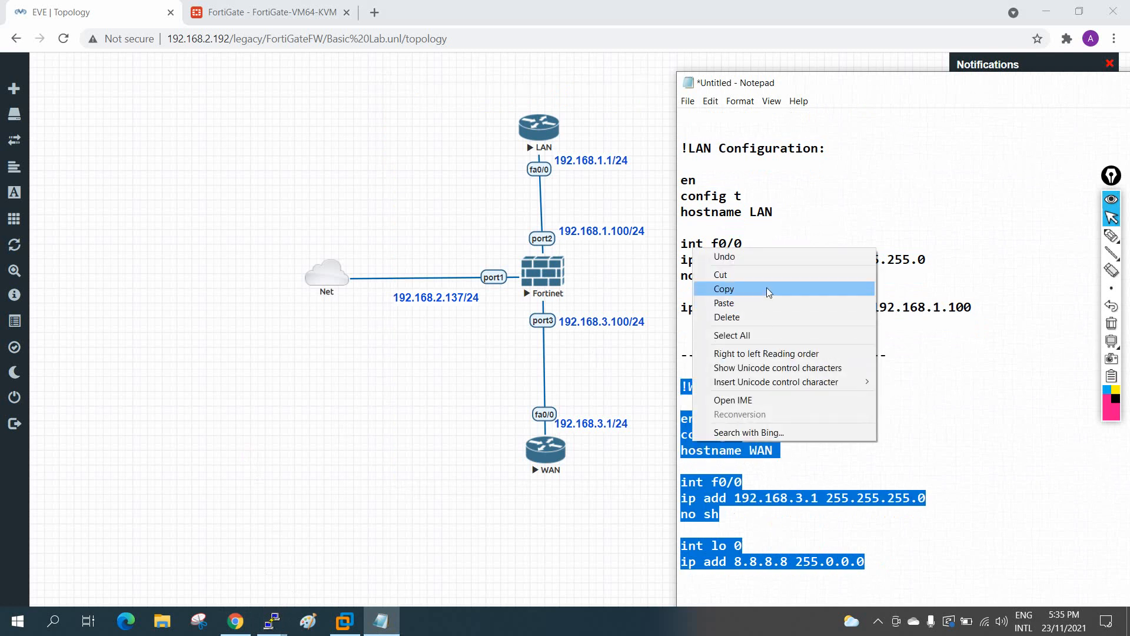
{"action": "left_click", "coordinate": [730, 290]}
{"action": "left_click", "coordinate": [271, 624]}
{"action": "left_click", "coordinate": [414, 559]}
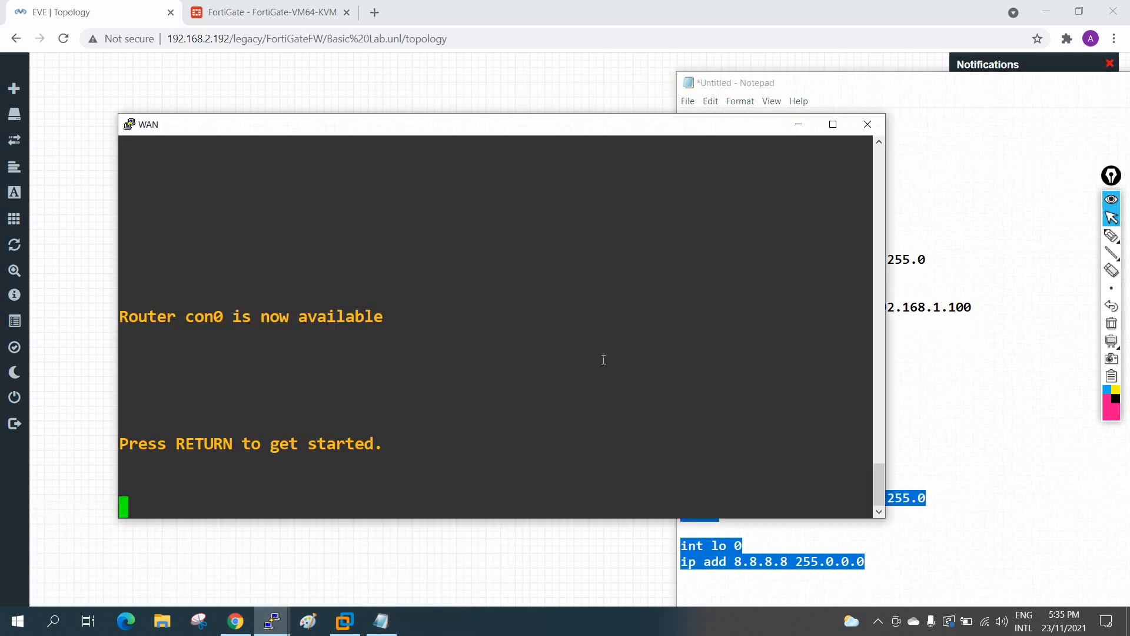
{"action": "key", "text": "Return"}
{"action": "key", "text": "Return"}
{"action": "key", "text": "Return"}
{"action": "key", "text": "Return"}
{"action": "key", "text": "Return"}
{"action": "key", "text": "Return"}
{"action": "key", "text": "Return"}
{"action": "key", "text": "Return"}
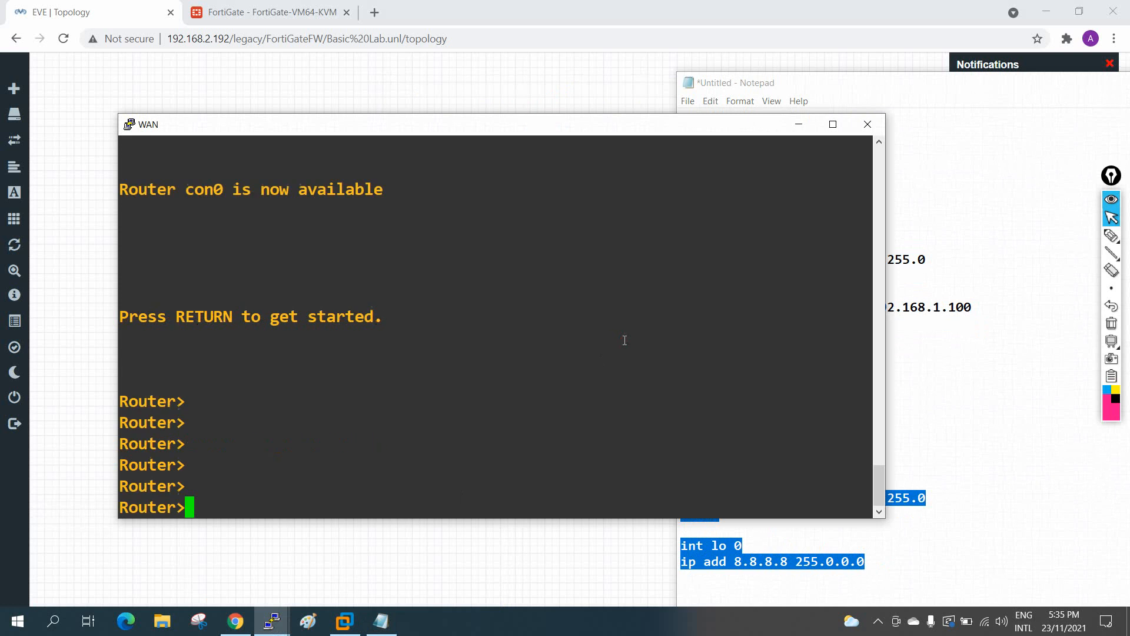
{"action": "right_click", "coordinate": [603, 398]}
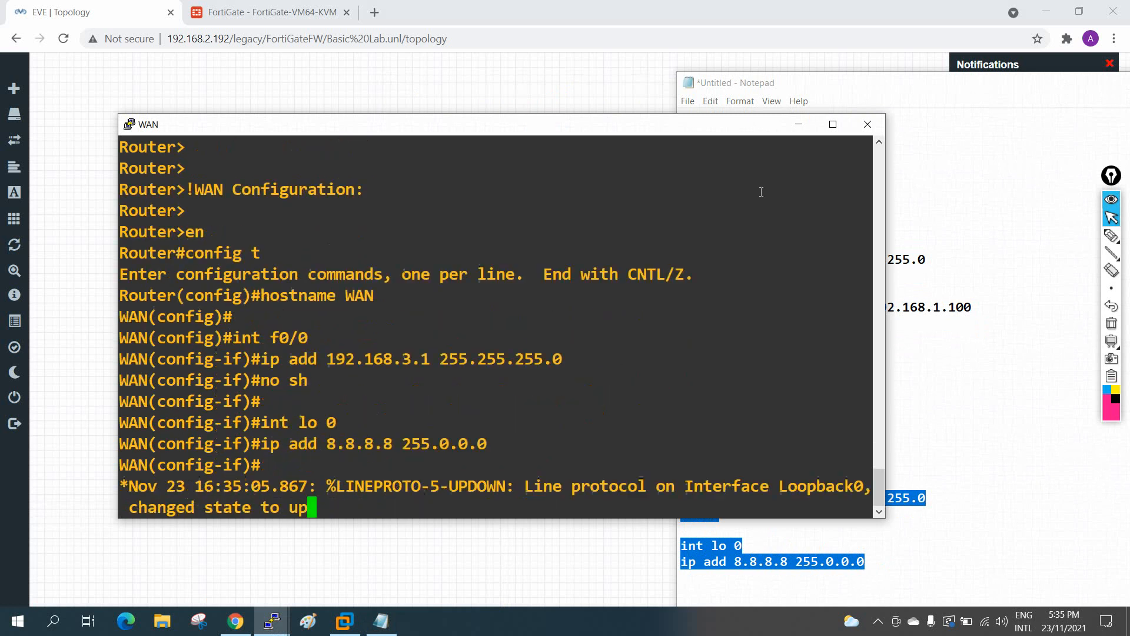
Step: Exit configuration mode on the LAN router and ping 8.8.8.8 successfully
{"action": "left_click", "coordinate": [798, 124]}
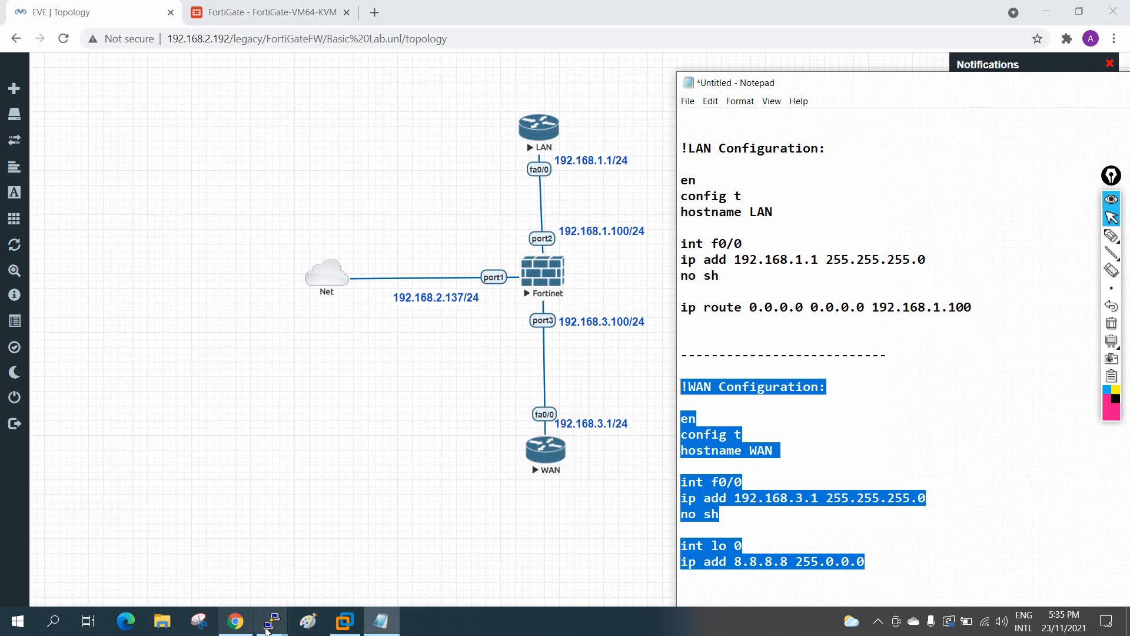
{"action": "mouse_move", "coordinate": [271, 618]}
{"action": "left_click", "coordinate": [198, 545]}
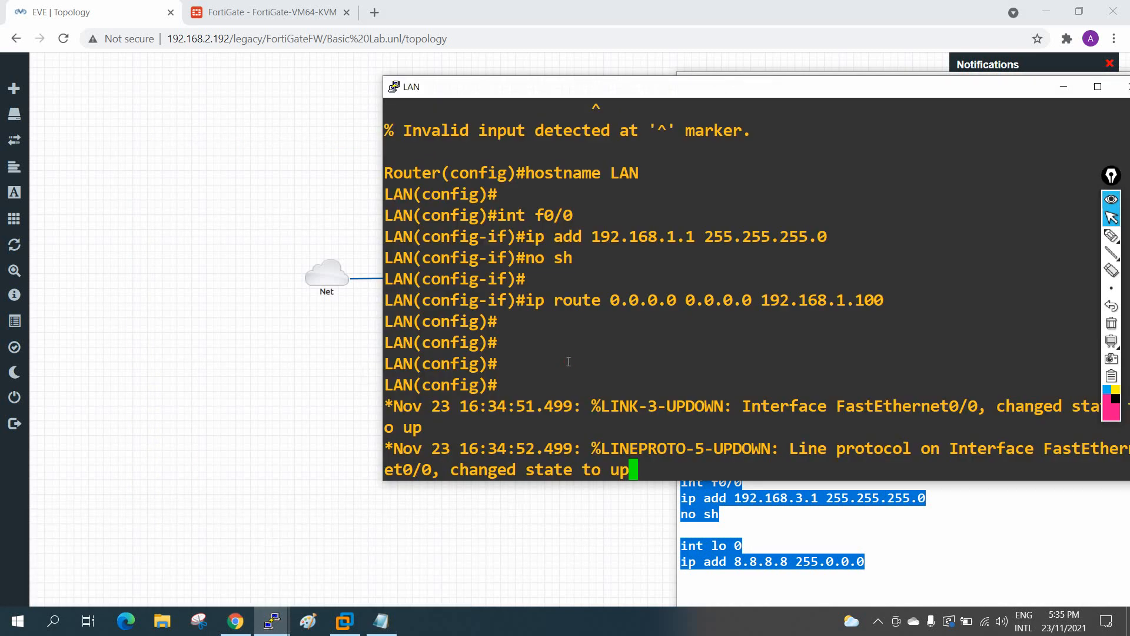
{"action": "key", "text": "ctrl+z"}
{"action": "key", "text": "Return"}
{"action": "key", "text": "Return"}
{"action": "key", "text": "Return"}
{"action": "key", "text": "Return"}
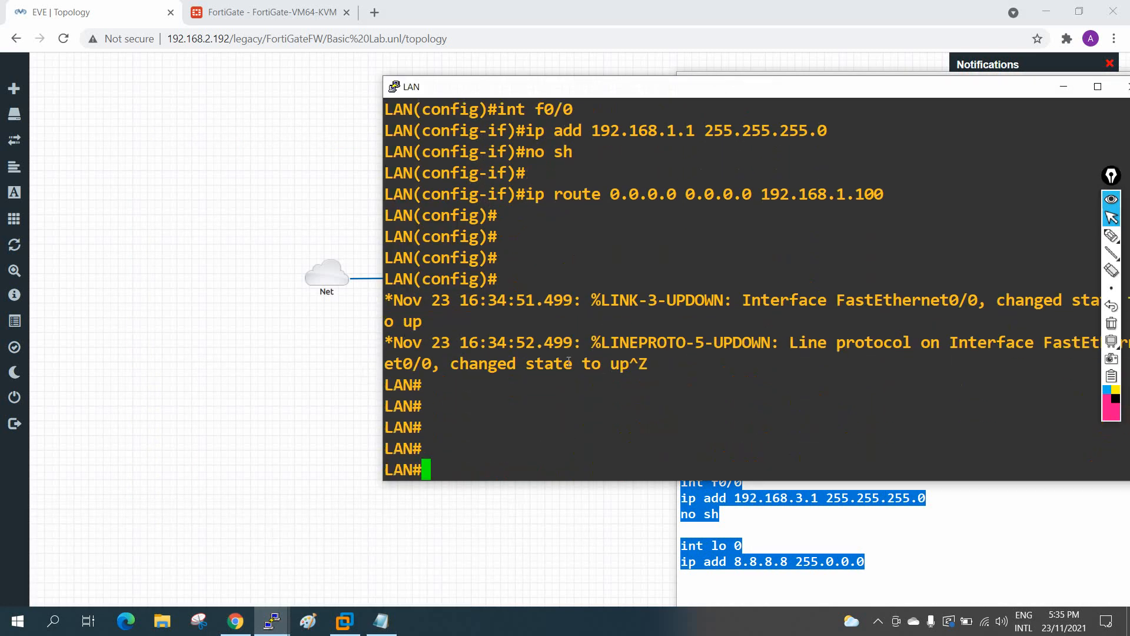
{"action": "type", "text": "pin"}
{"action": "key", "text": "Return"}
{"action": "key", "text": "Return"}
{"action": "key", "text": "Return"}
{"action": "type", "text": "ppi"}
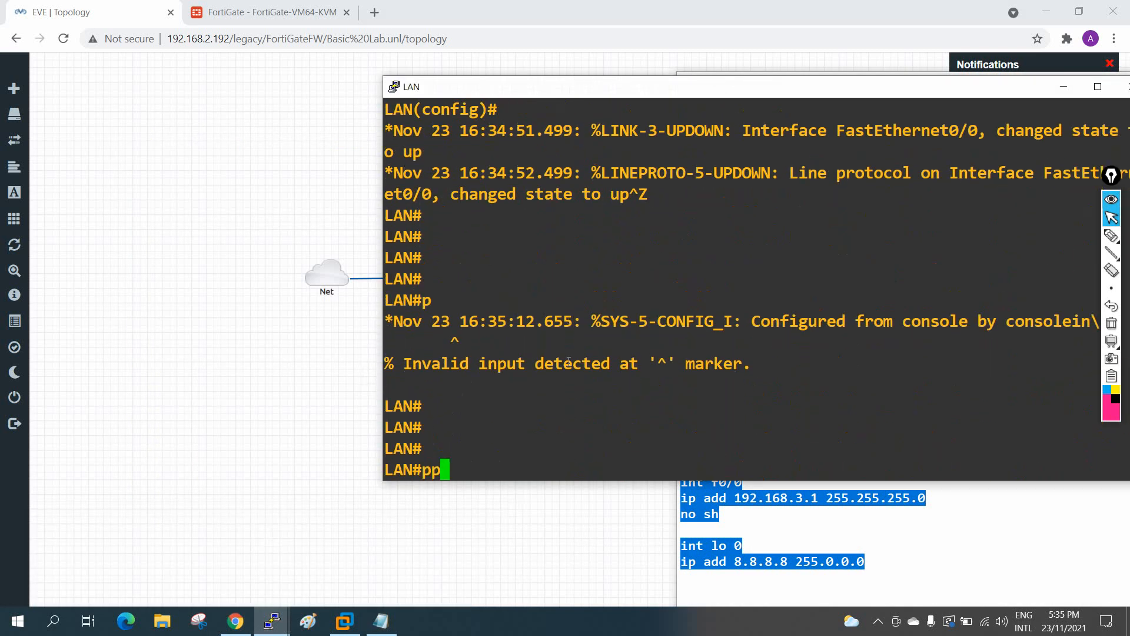
{"action": "key", "text": "BackSpace"}
{"action": "key", "text": "BackSpace"}
{"action": "type", "text": "ing 8.8.8.8"}
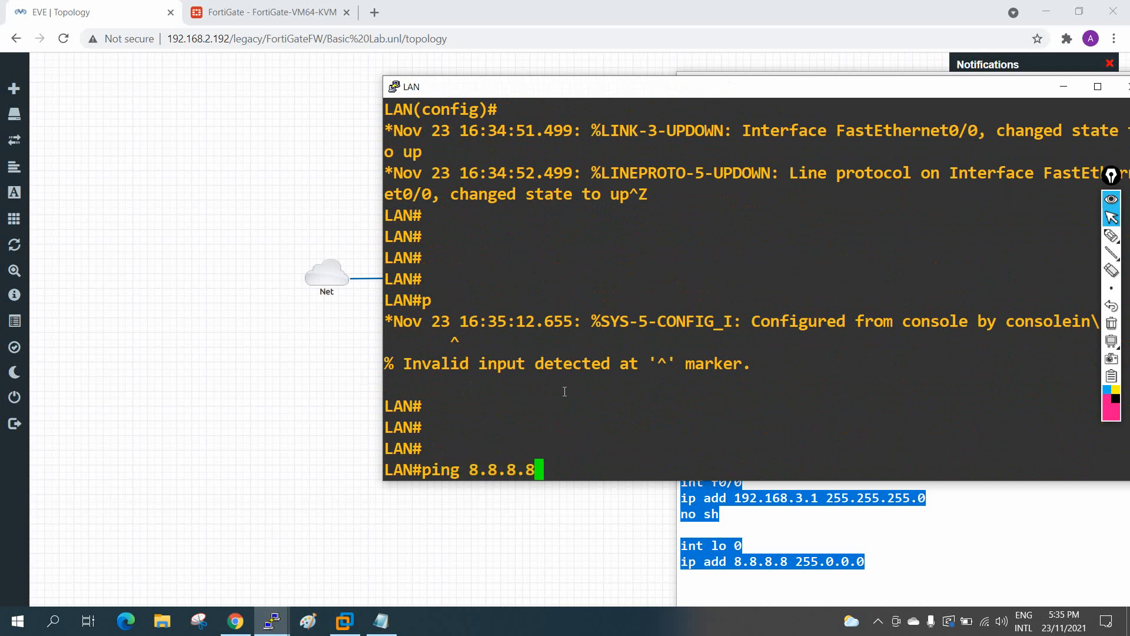
{"action": "key", "text": "Return"}
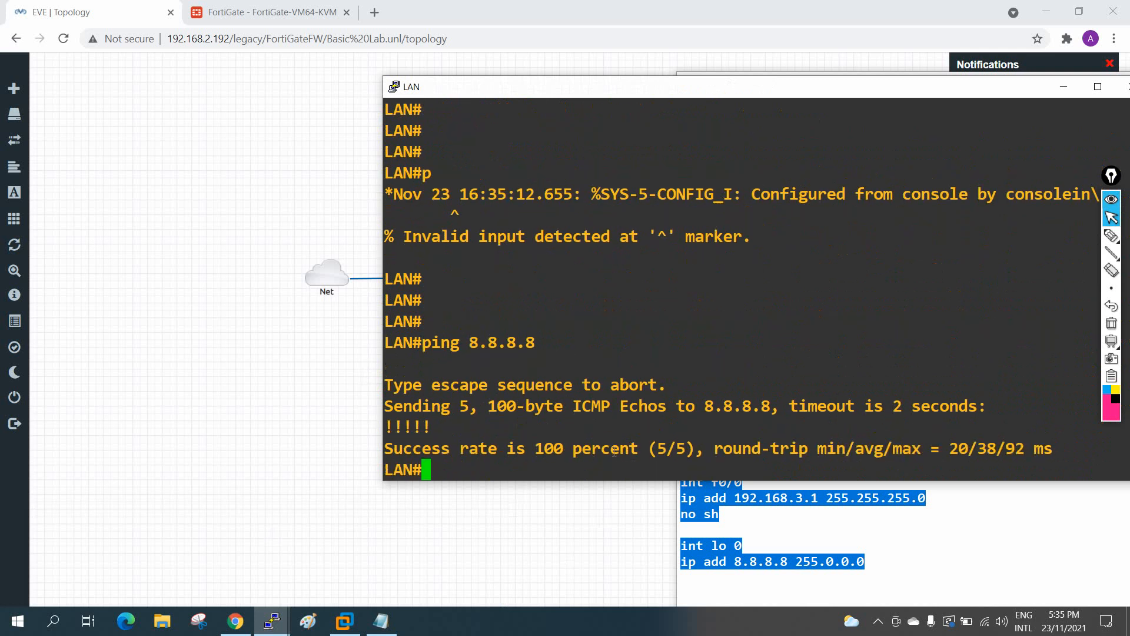
{"action": "left_click_drag", "start_coordinate": [574, 96], "coordinate": [922, 154]}
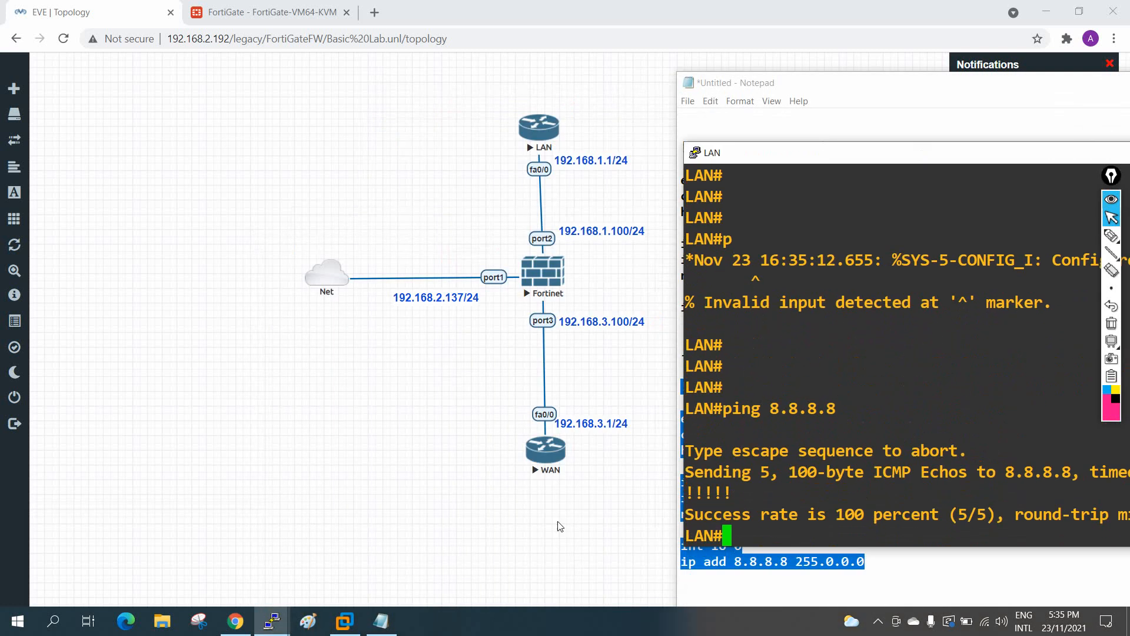
Step: Duplicate the 192.168.2.137/24 label, move it under WAN, and change its text to 8.8.8.8
{"action": "right_click", "coordinate": [426, 302]}
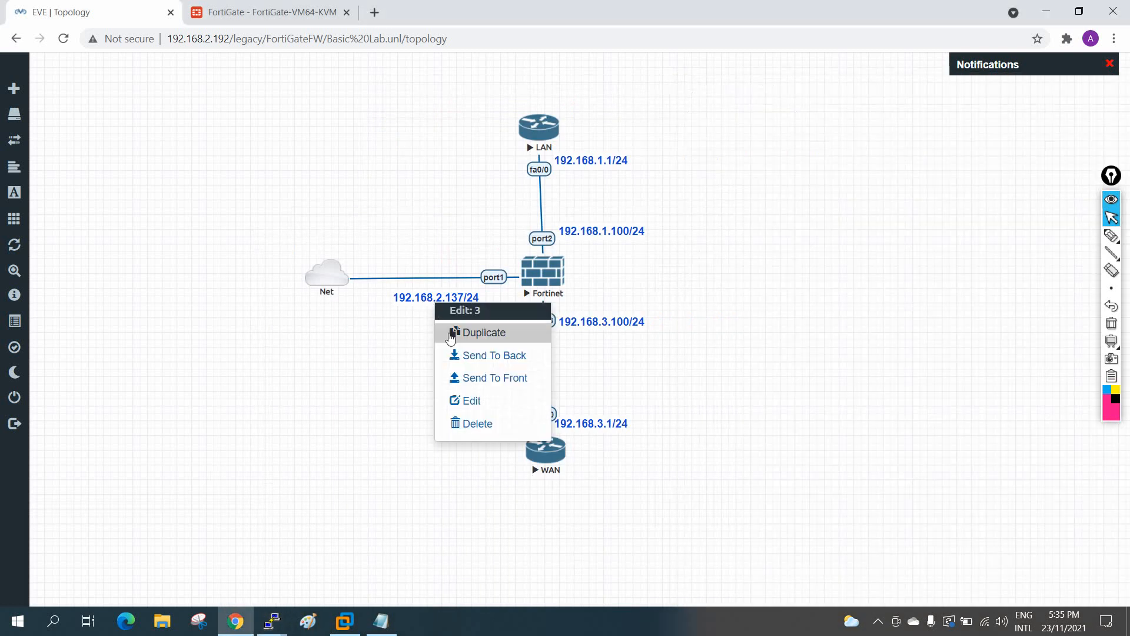
{"action": "left_click", "coordinate": [447, 337]}
{"action": "left_click_drag", "start_coordinate": [423, 336], "coordinate": [543, 488]}
{"action": "left_click", "coordinate": [543, 487]}
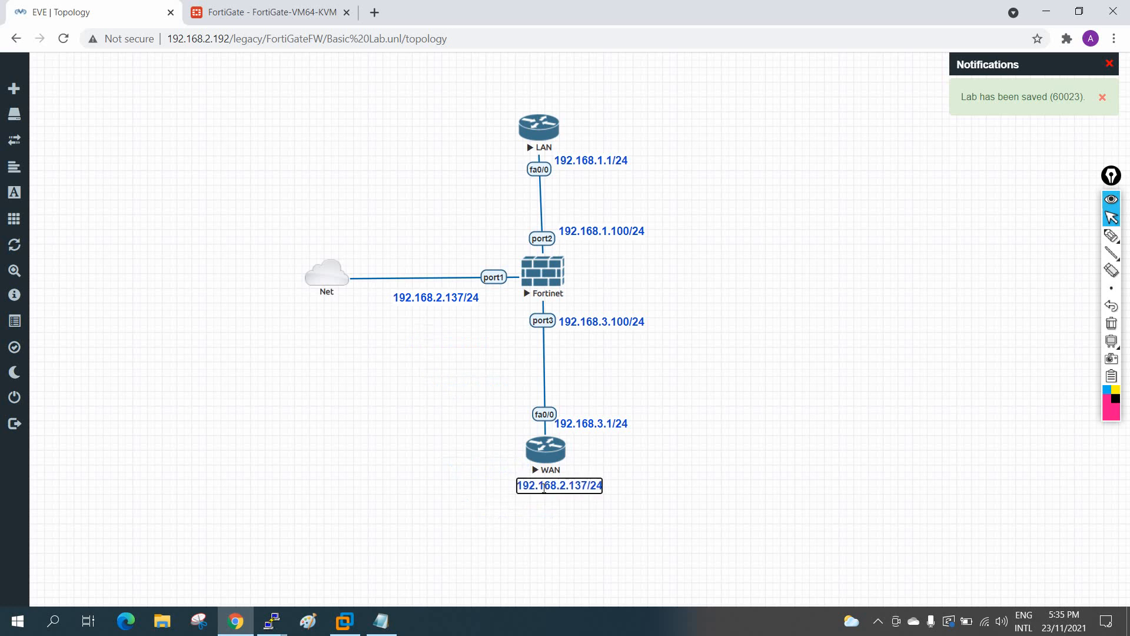
{"action": "key", "text": "ctrl+a"}
{"action": "key", "text": "BackSpace"}
{"action": "type", "text": "8.8.8"}
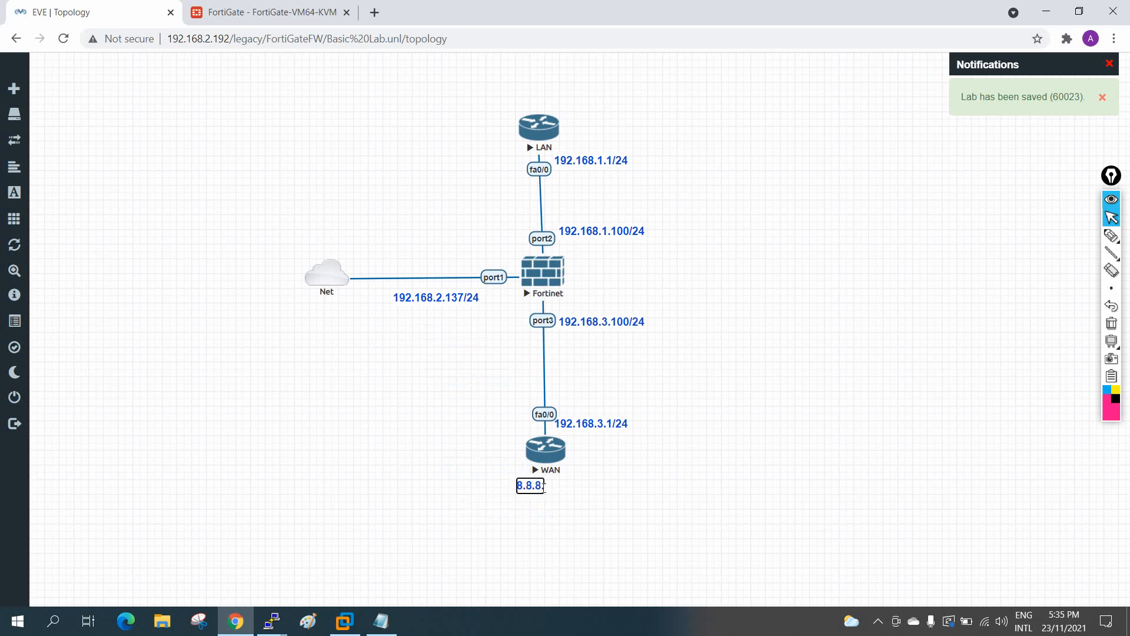
{"action": "type", "text": ".8"}
{"action": "left_click", "coordinate": [645, 492]}
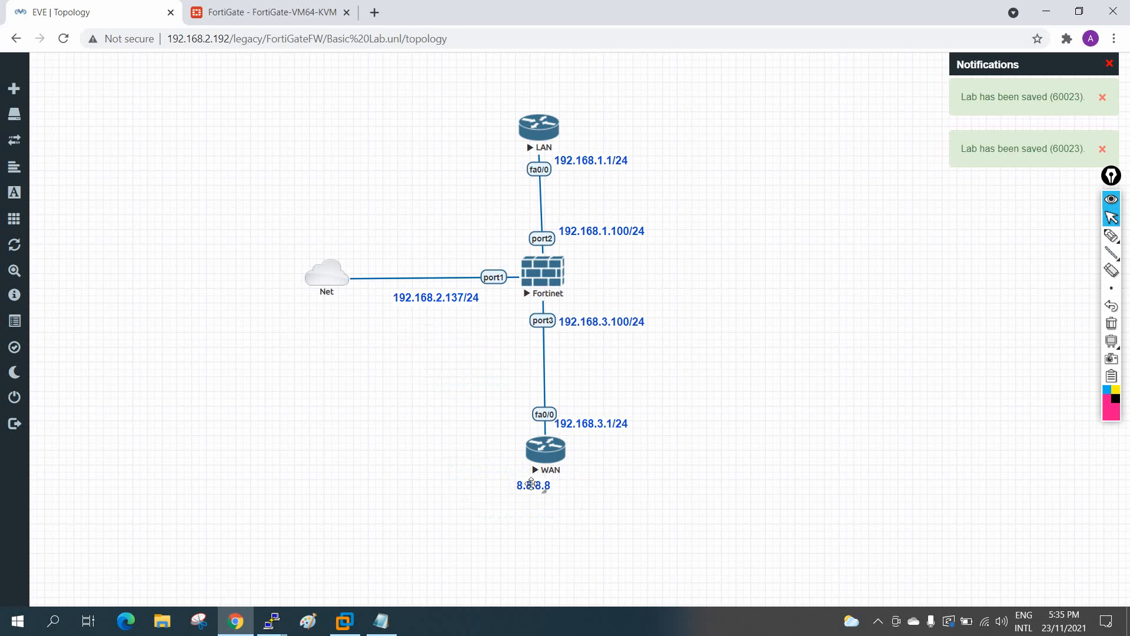
{"action": "left_click_drag", "start_coordinate": [531, 486], "coordinate": [578, 500]}
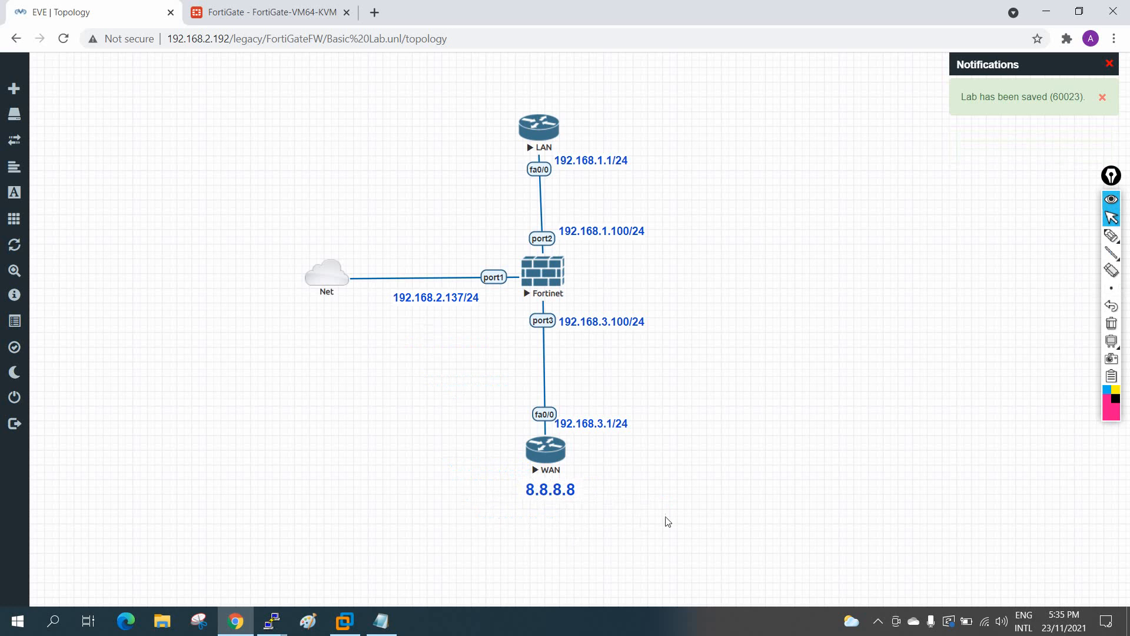
Step: Add 'int lo 1' and 'ip add 192.168.4.1 255.255.255.0' to the WAN notes and select them
{"action": "left_click", "coordinate": [377, 628]}
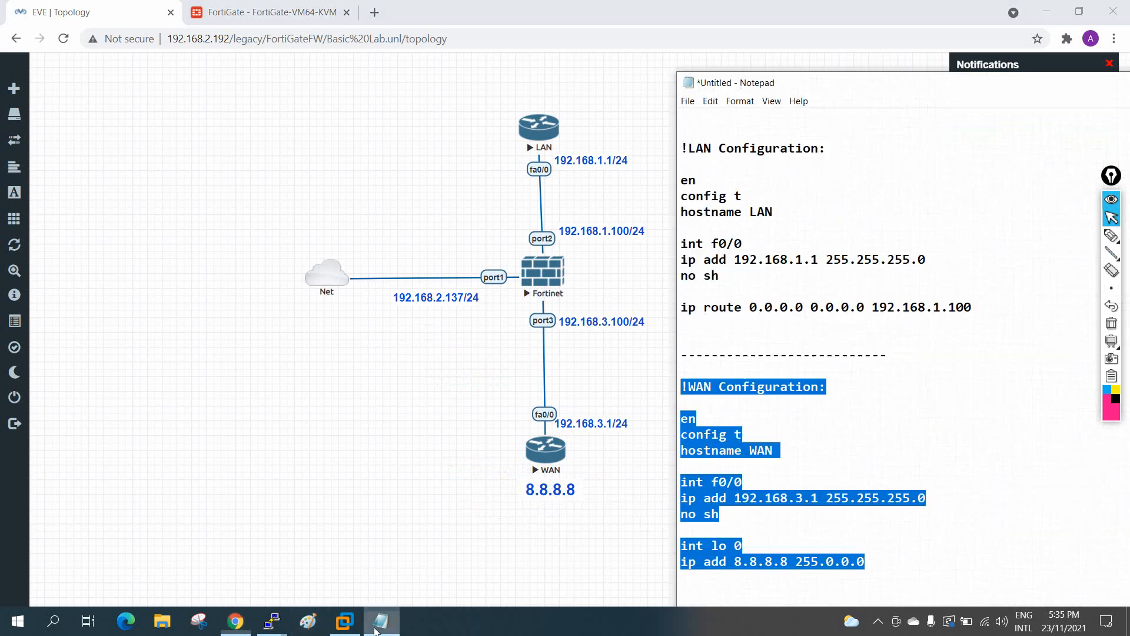
{"action": "left_click", "coordinate": [883, 566]}
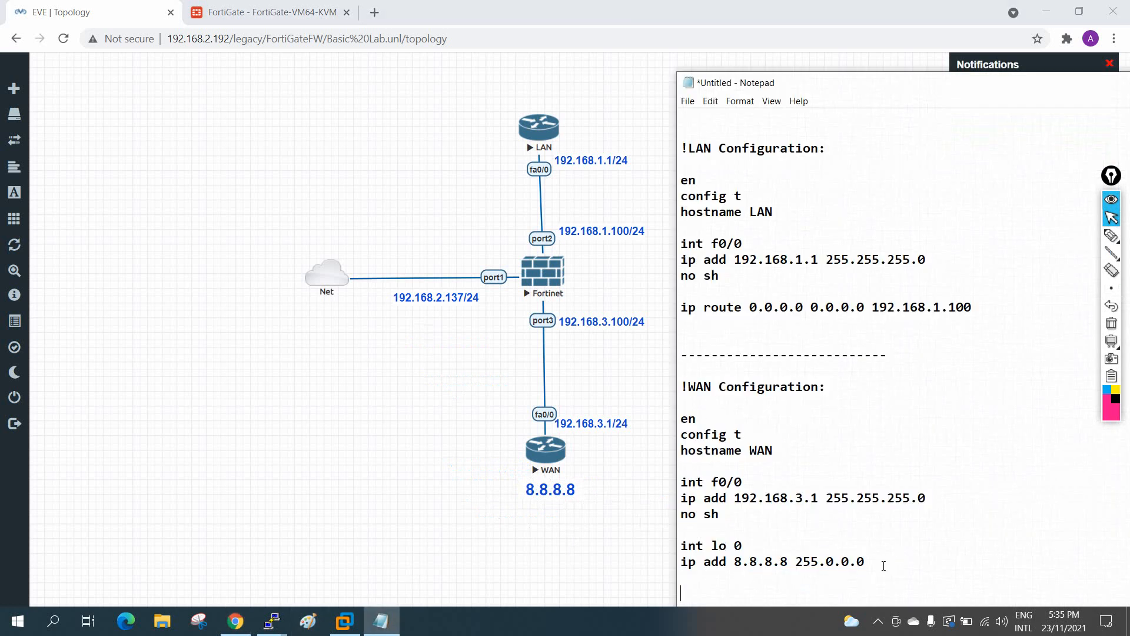
{"action": "type", "text": "int lo 1"}
{"action": "key", "text": "Return"}
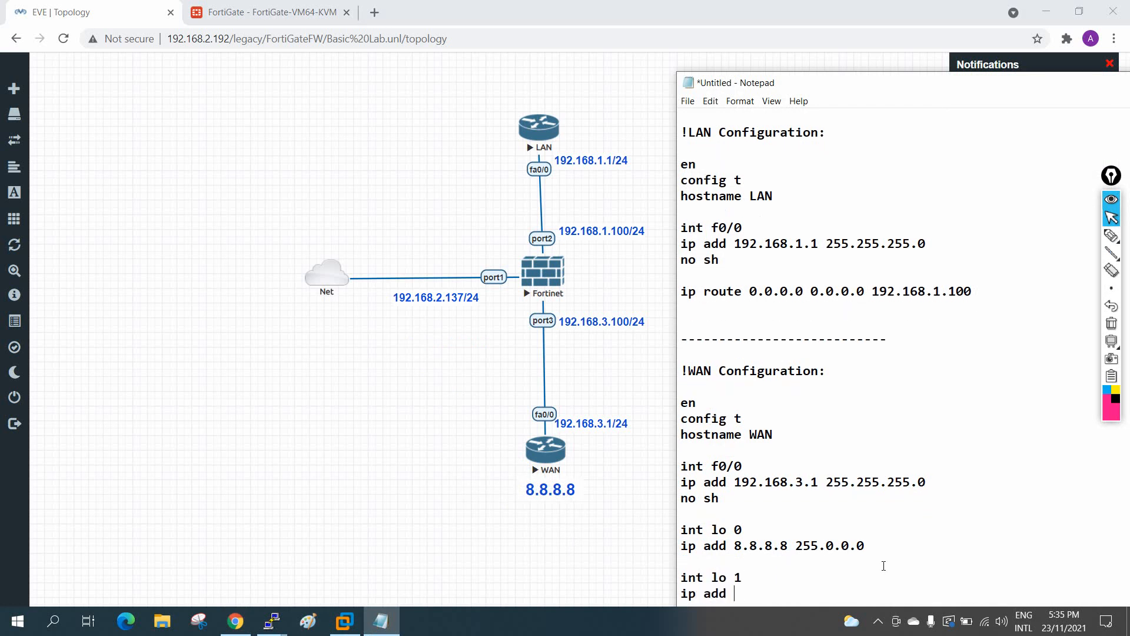
{"action": "type", "text": "ip add 192.168.4.1"}
{"action": "type", "text": "255.255.255.0"}
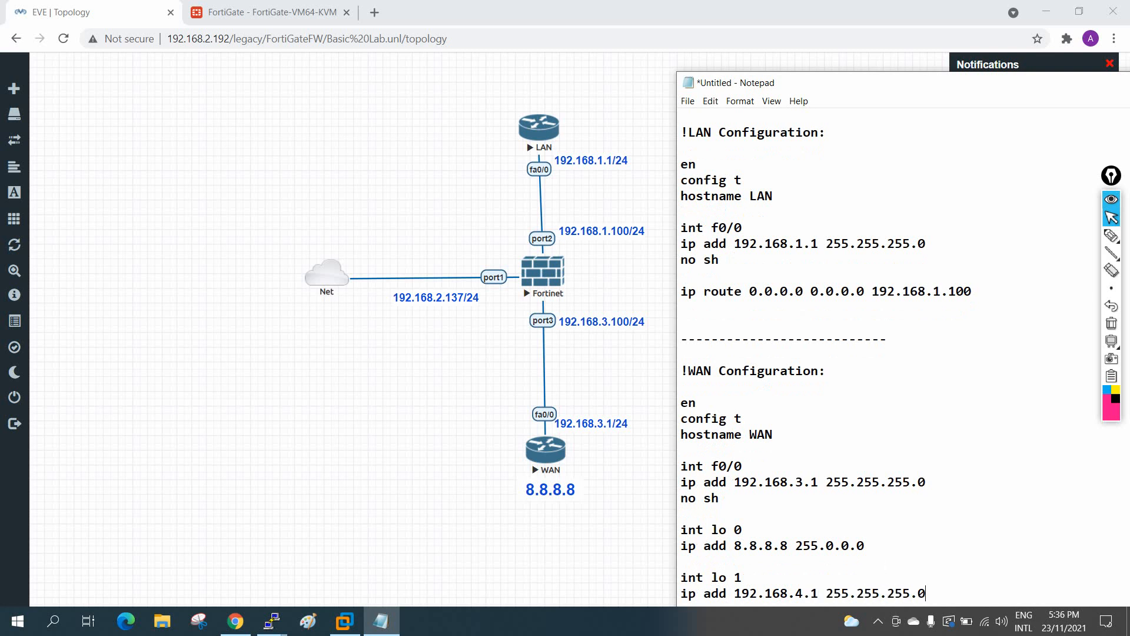
{"action": "key", "text": "Return"}
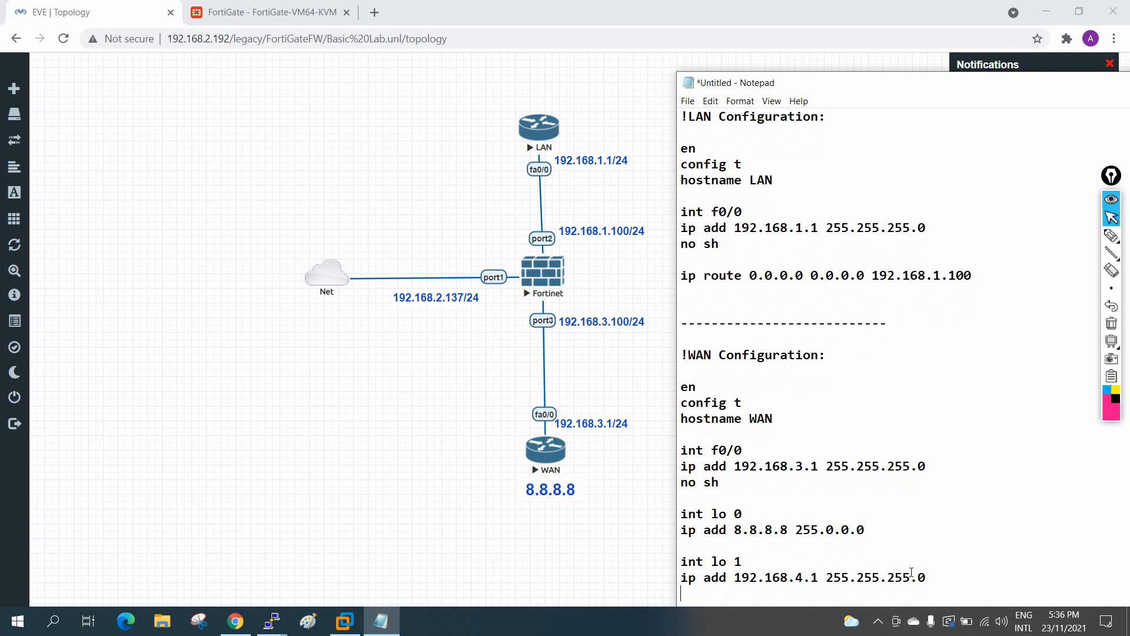
{"action": "left_click_drag", "start_coordinate": [933, 578], "coordinate": [670, 567]}
{"action": "key", "text": "ctrl+c"}
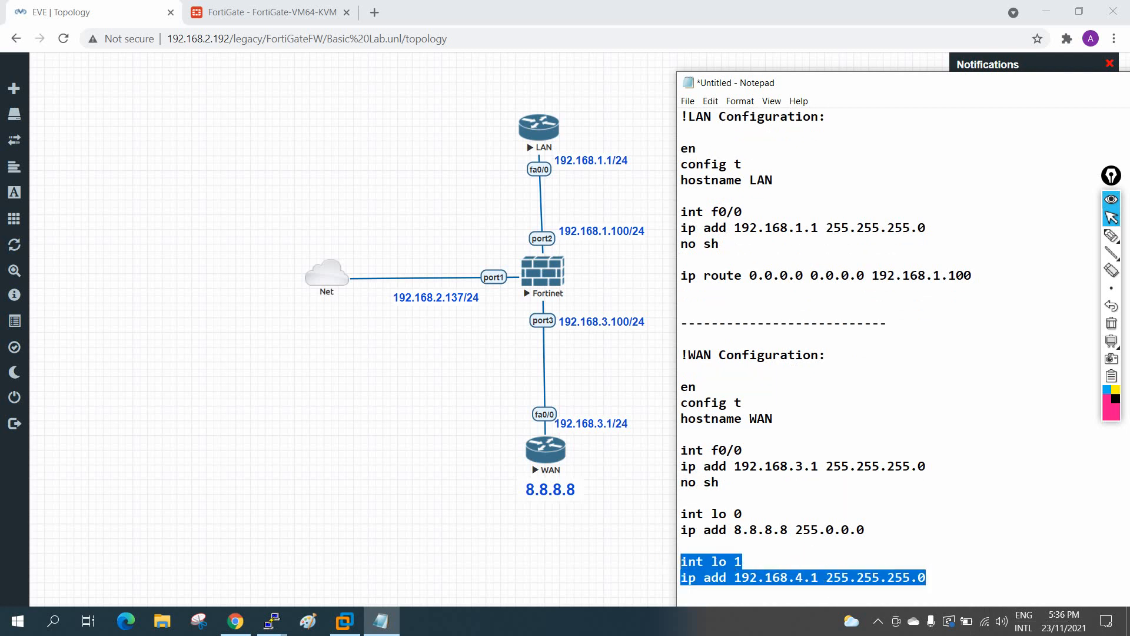
Step: Paste the loopback 1 commands into the WAN router console and apply them
{"action": "left_click", "coordinate": [272, 621]}
{"action": "left_click", "coordinate": [415, 535]}
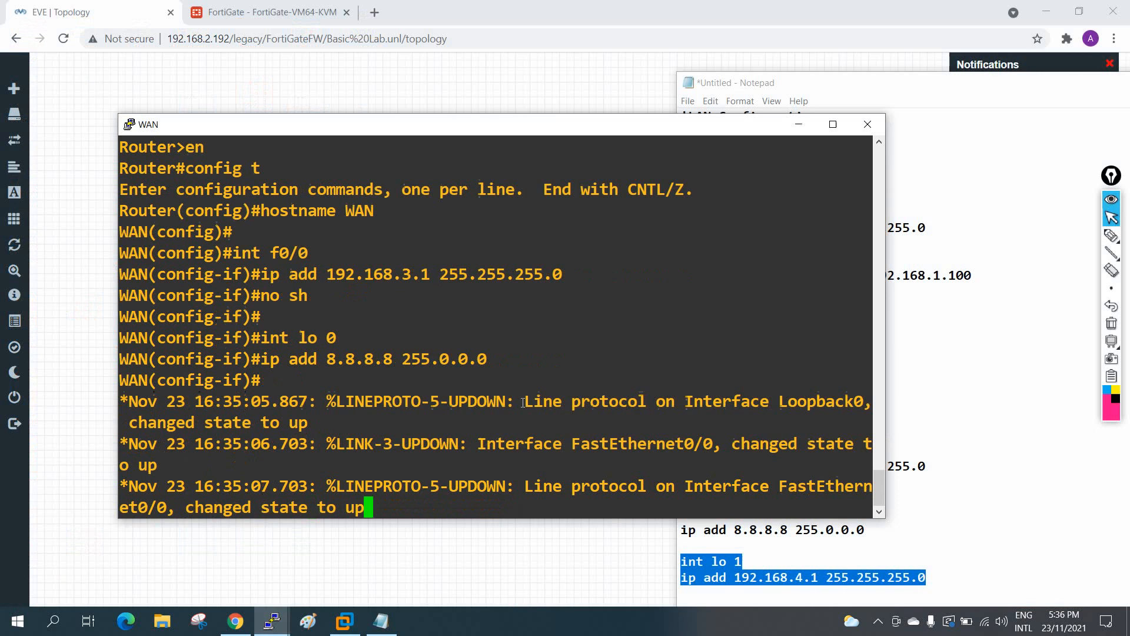
{"action": "key", "text": "Return"}
{"action": "key", "text": "Return"}
{"action": "key", "text": "Return"}
{"action": "key", "text": "Return"}
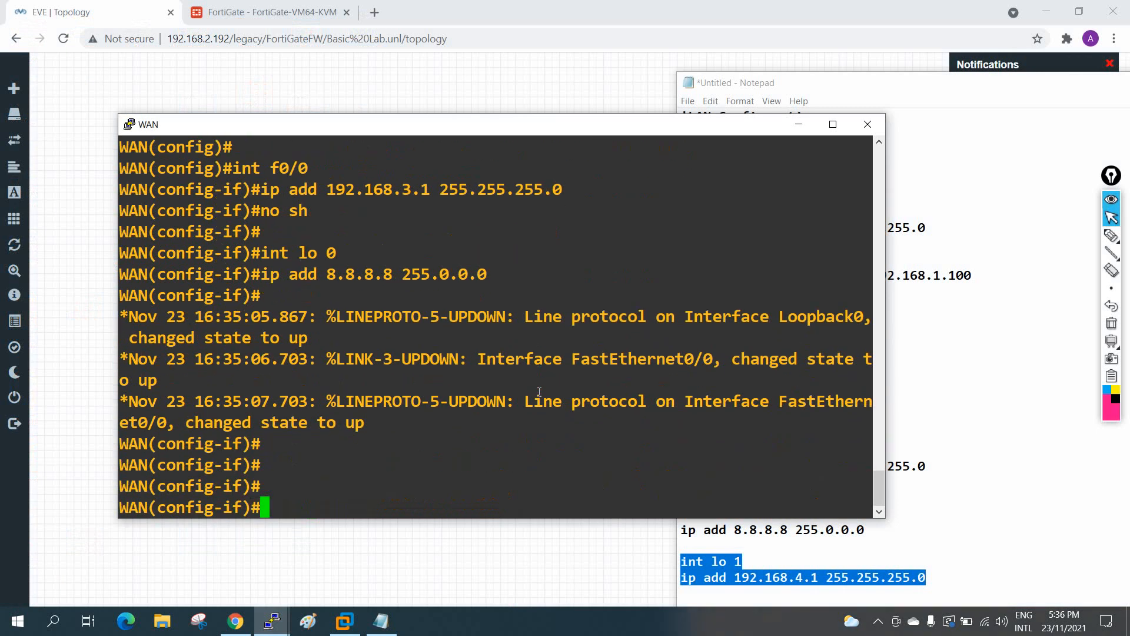
{"action": "right_click", "coordinate": [538, 391]}
{"action": "key", "text": "Return"}
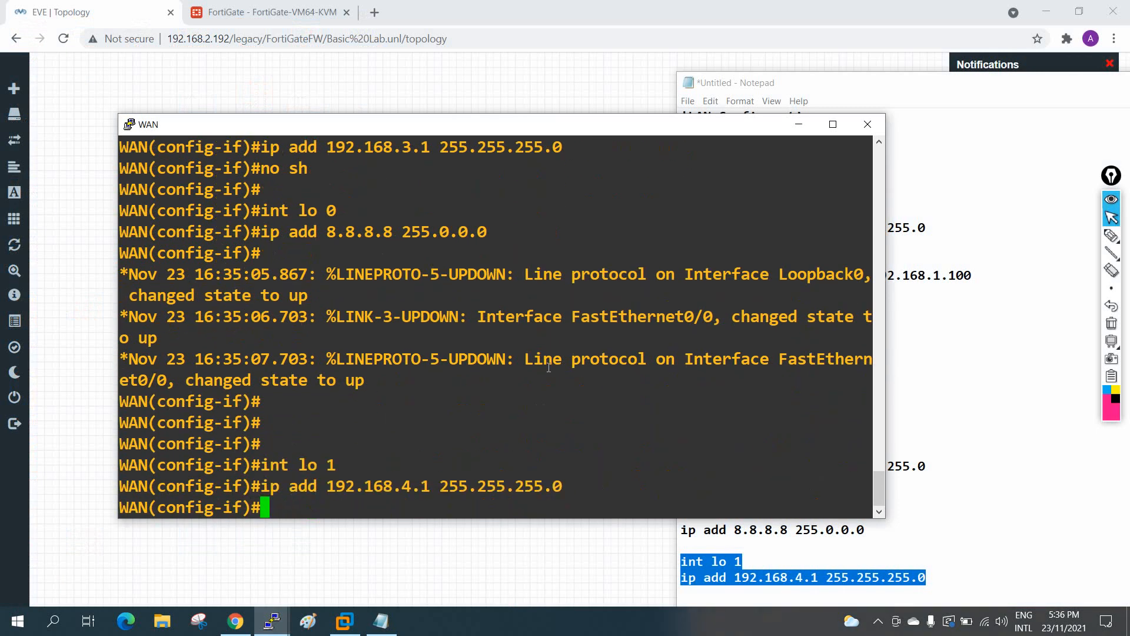
{"action": "left_click", "coordinate": [272, 621]}
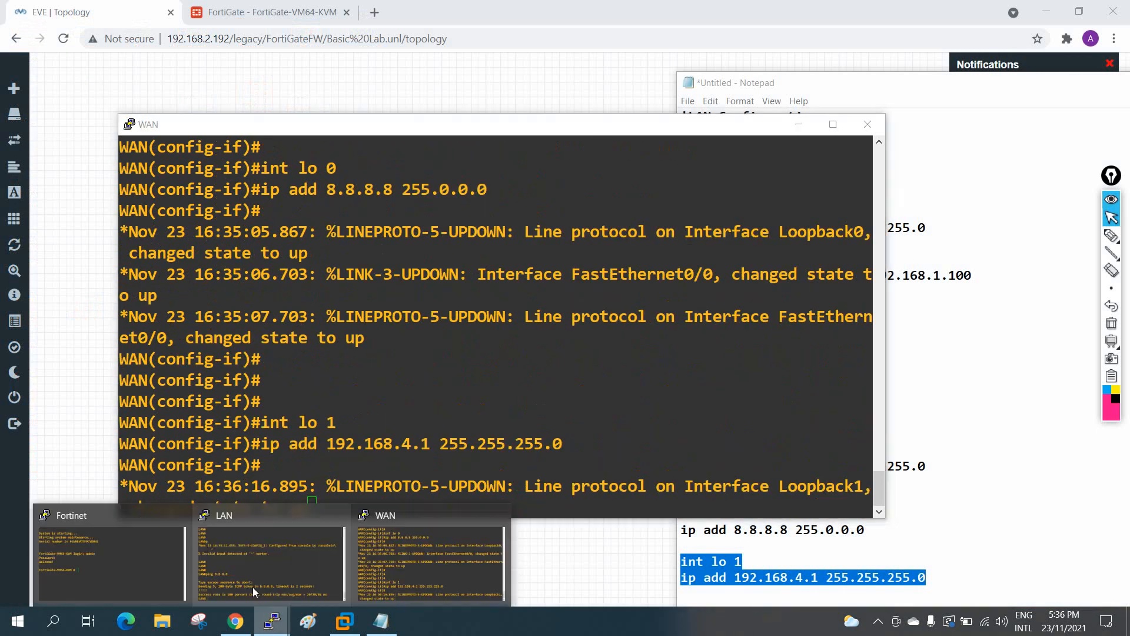
{"action": "left_click", "coordinate": [244, 558]}
{"action": "left_click", "coordinate": [365, 383]}
{"action": "key", "text": "Return"}
{"action": "key", "text": "Return"}
{"action": "key", "text": "Return"}
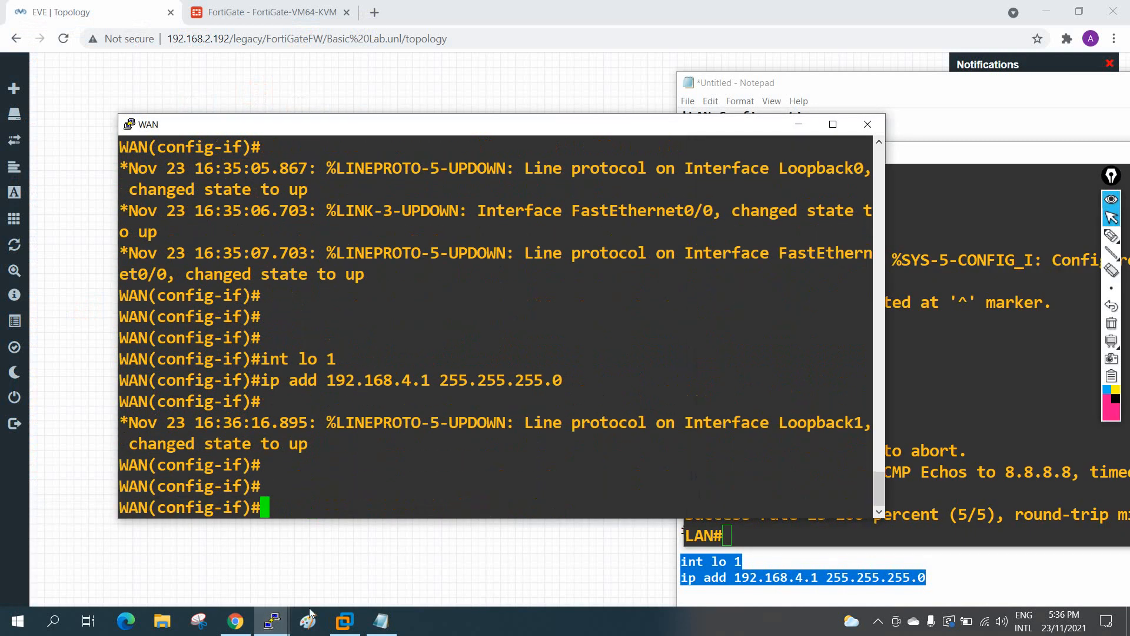
{"action": "left_click", "coordinate": [272, 620]}
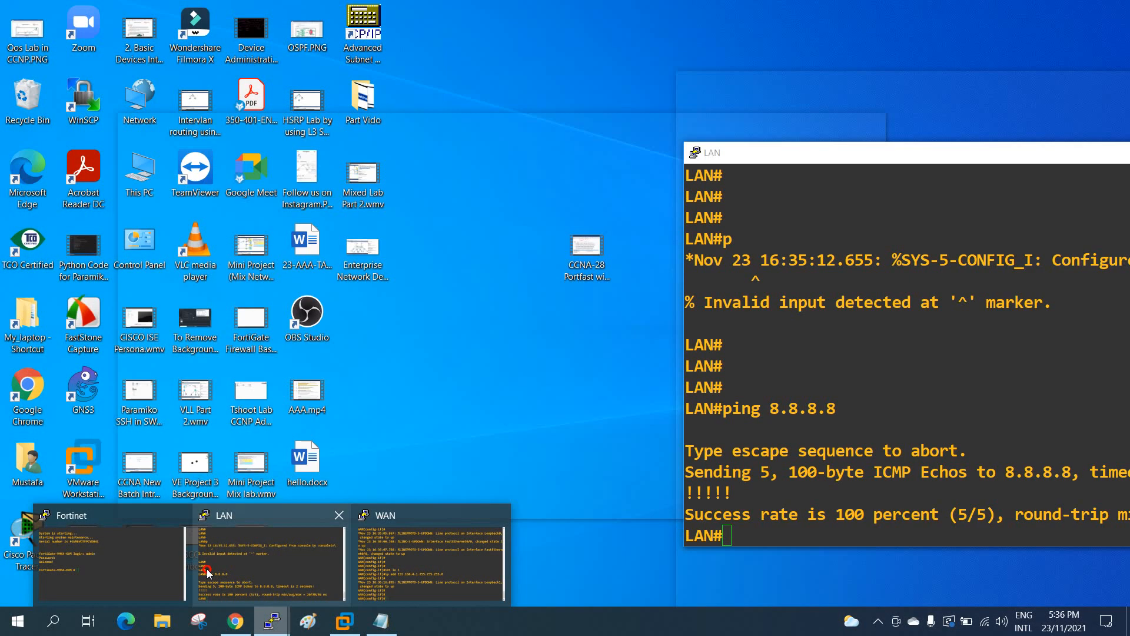
Step: From the LAN router, ping 192.168.4.1 (5/5 success) and highlight the result lines
{"action": "left_click", "coordinate": [421, 574]}
{"action": "double_click", "coordinate": [334, 468]}
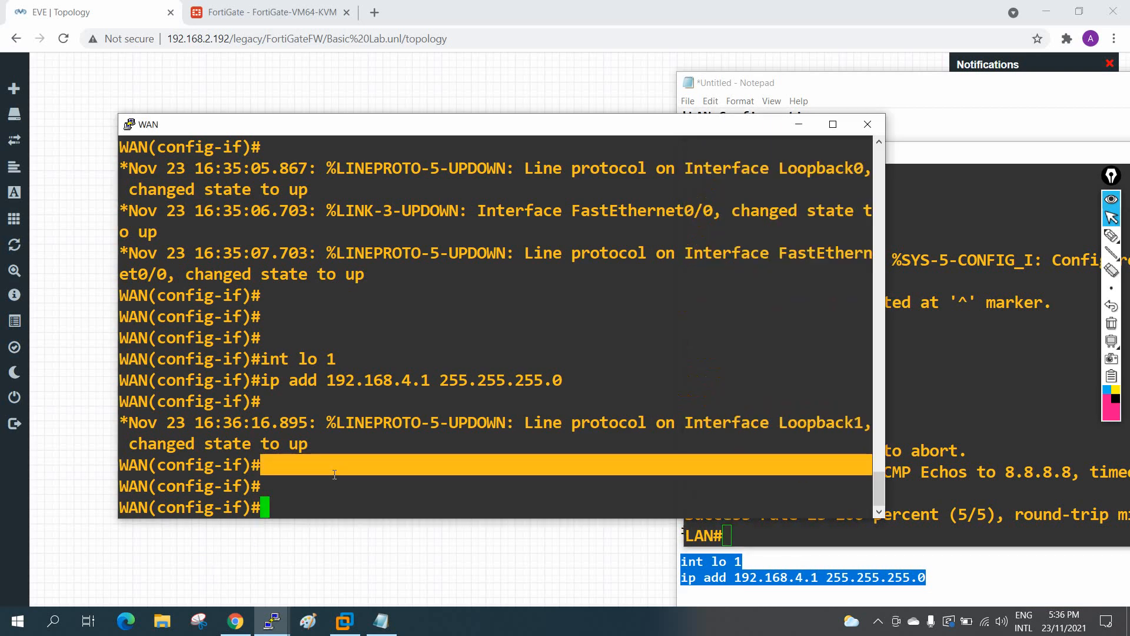
{"action": "double_click", "coordinate": [925, 345]}
{"action": "left_click_drag", "start_coordinate": [780, 159], "coordinate": [396, 124]}
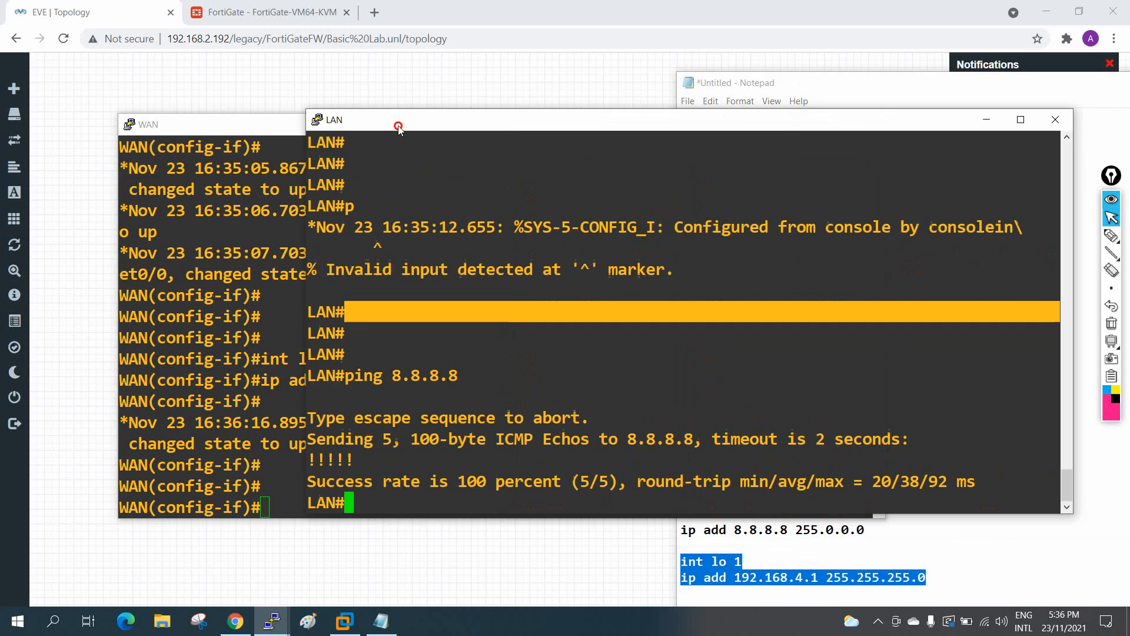
{"action": "left_click", "coordinate": [546, 250]}
{"action": "key", "text": "Return"}
{"action": "key", "text": "Return"}
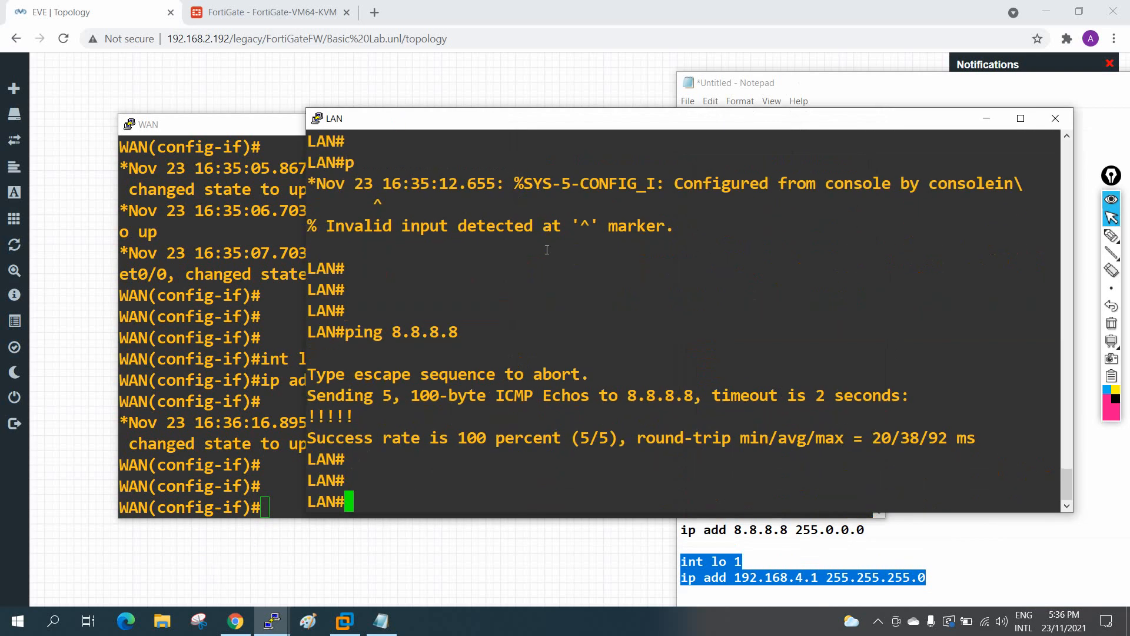
{"action": "key", "text": "Up"}
{"action": "key", "text": "BackSpace"}
{"action": "key", "text": "BackSpace"}
{"action": "key", "text": "BackSpace"}
{"action": "key", "text": "BackSpace"}
{"action": "key", "text": "BackSpace"}
{"action": "key", "text": "BackSpace"}
{"action": "key", "text": "BackSpace"}
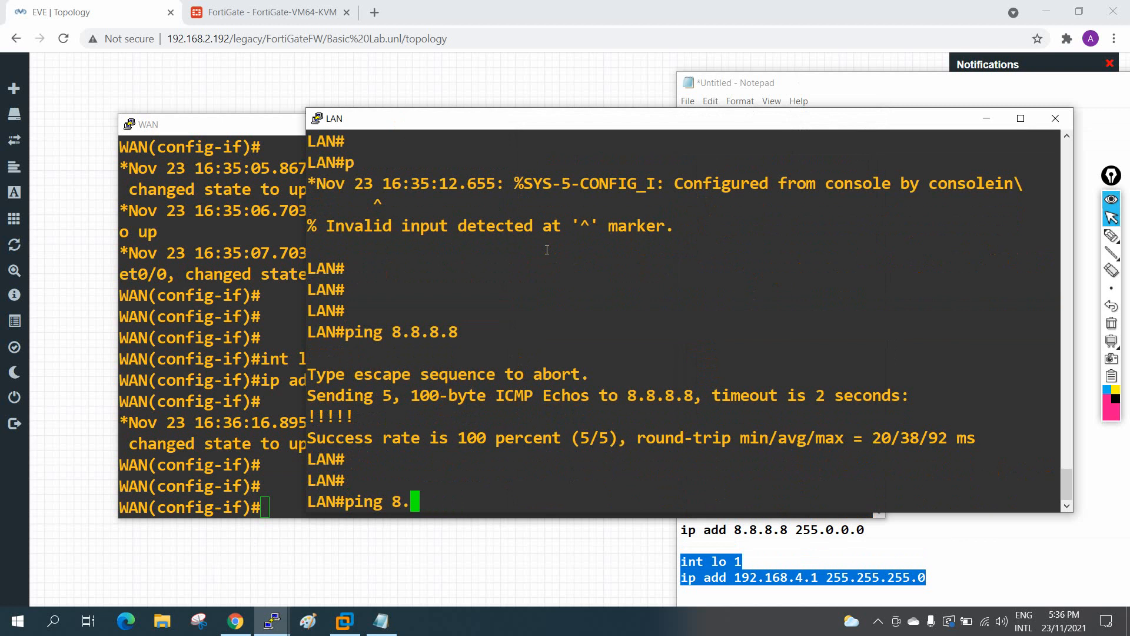
{"action": "type", "text": "192.168.4.1"}
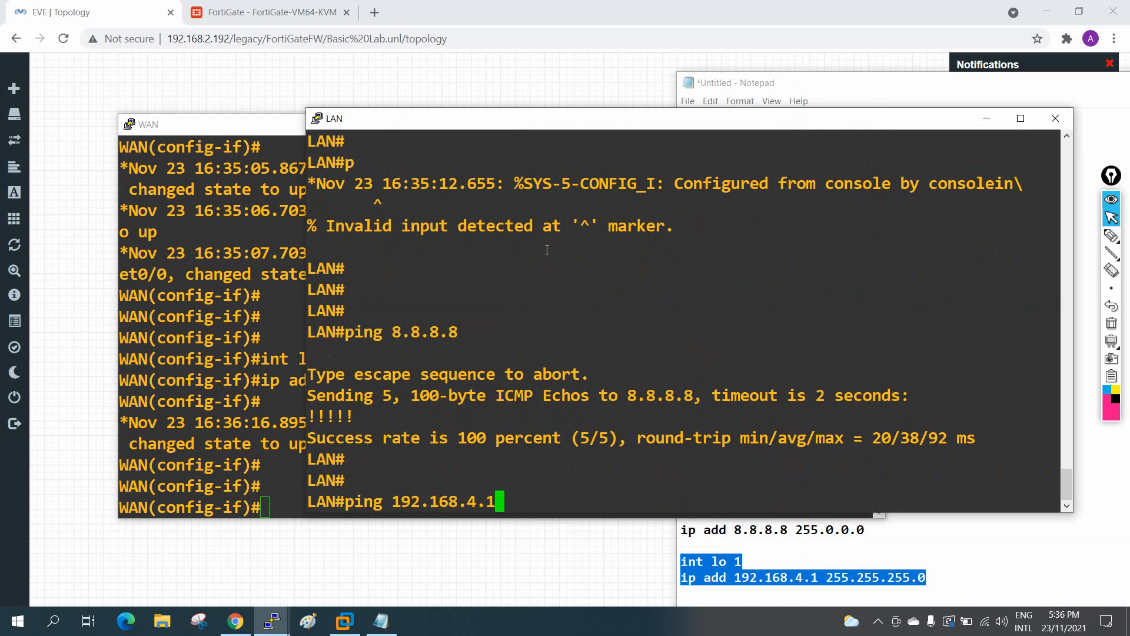
{"action": "key", "text": "Return"}
{"action": "left_click_drag", "start_coordinate": [656, 480], "coordinate": [376, 436]}
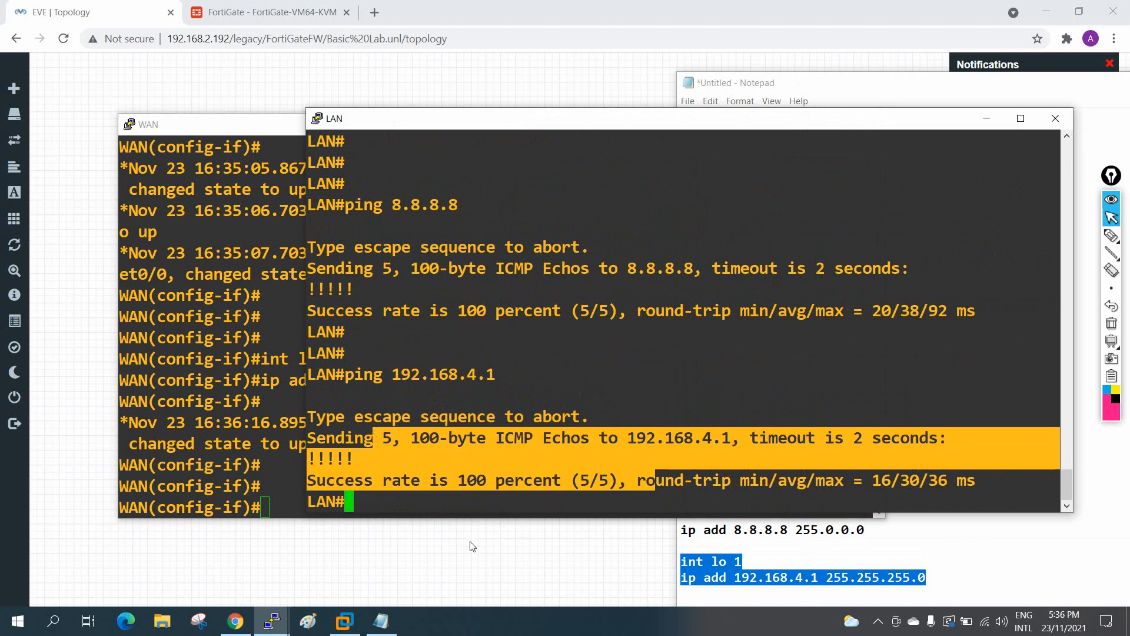
{"action": "left_click", "coordinate": [455, 564]}
Step: Duplicate the 8.8.8.8 label and change the copy's text to 192.168.4.1
{"action": "right_click", "coordinate": [565, 500]}
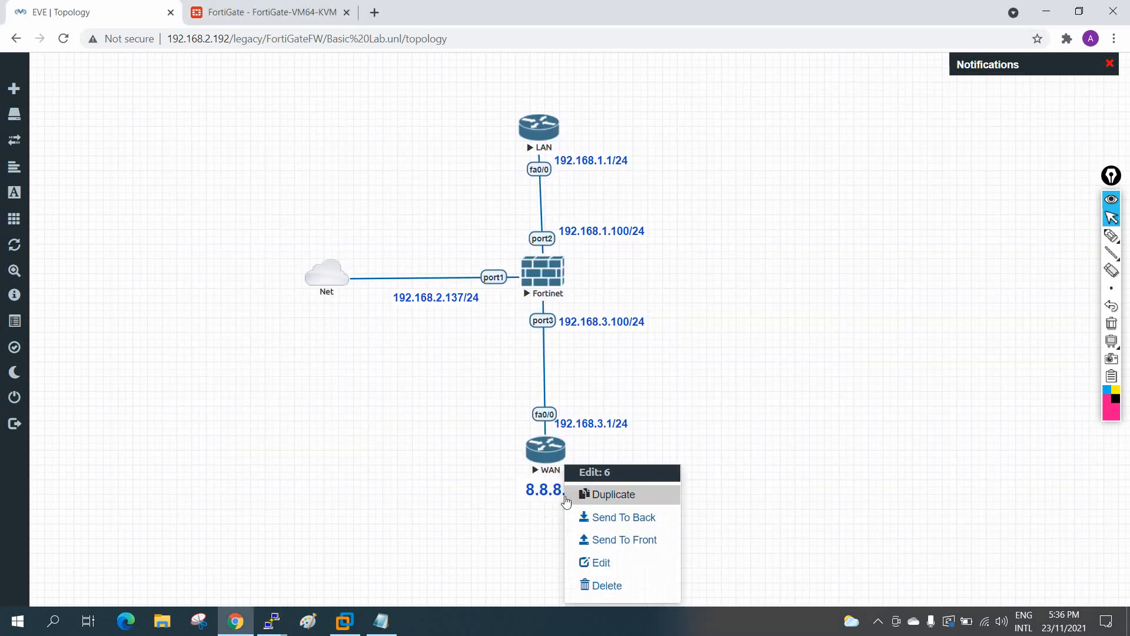
{"action": "left_click", "coordinate": [566, 500]}
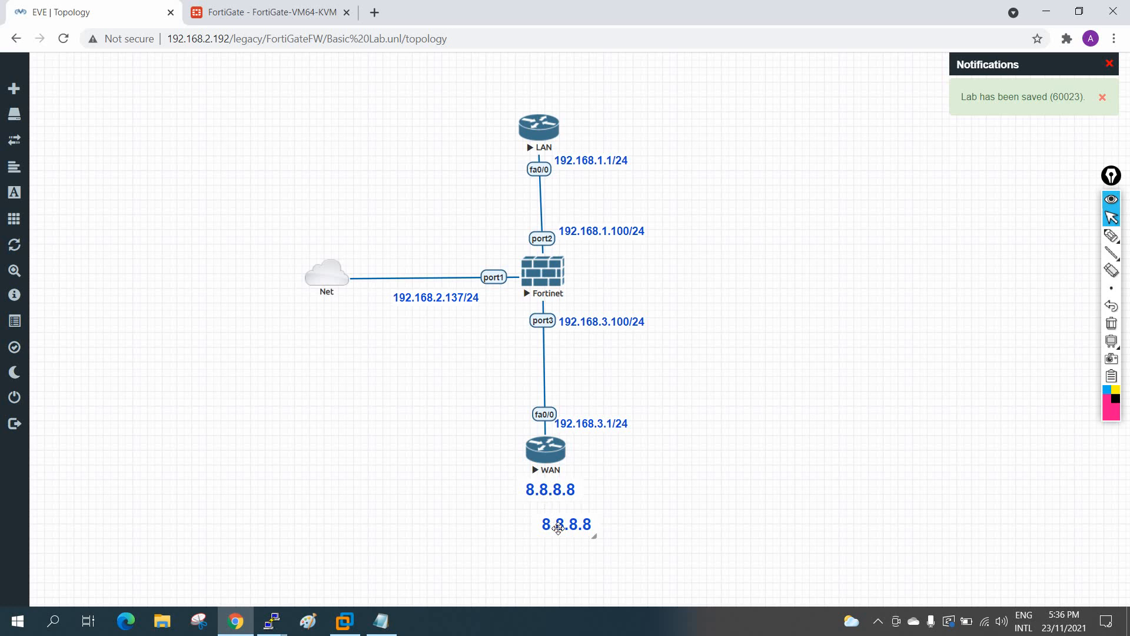
{"action": "double_click", "coordinate": [558, 528]}
{"action": "key", "text": "ctrl+a"}
{"action": "key", "text": "BackSpace"}
{"action": "type", "text": "192.168."}
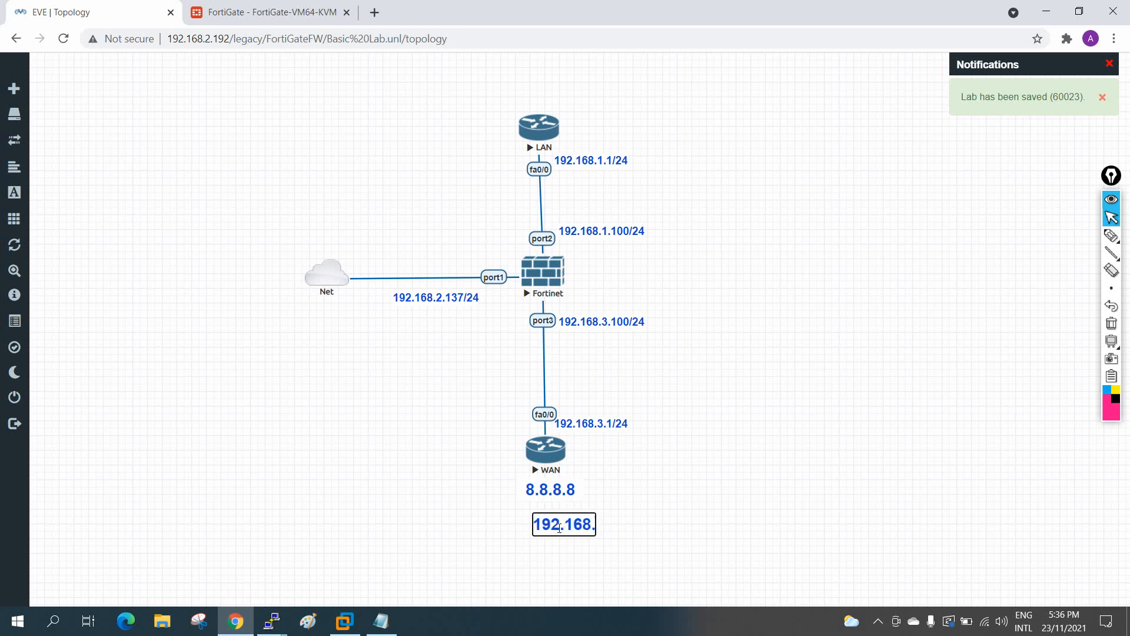
{"action": "type", "text": "4.41"}
{"action": "key", "text": "BackSpace"}
{"action": "key", "text": "BackSpace"}
{"action": "type", "text": "1"}
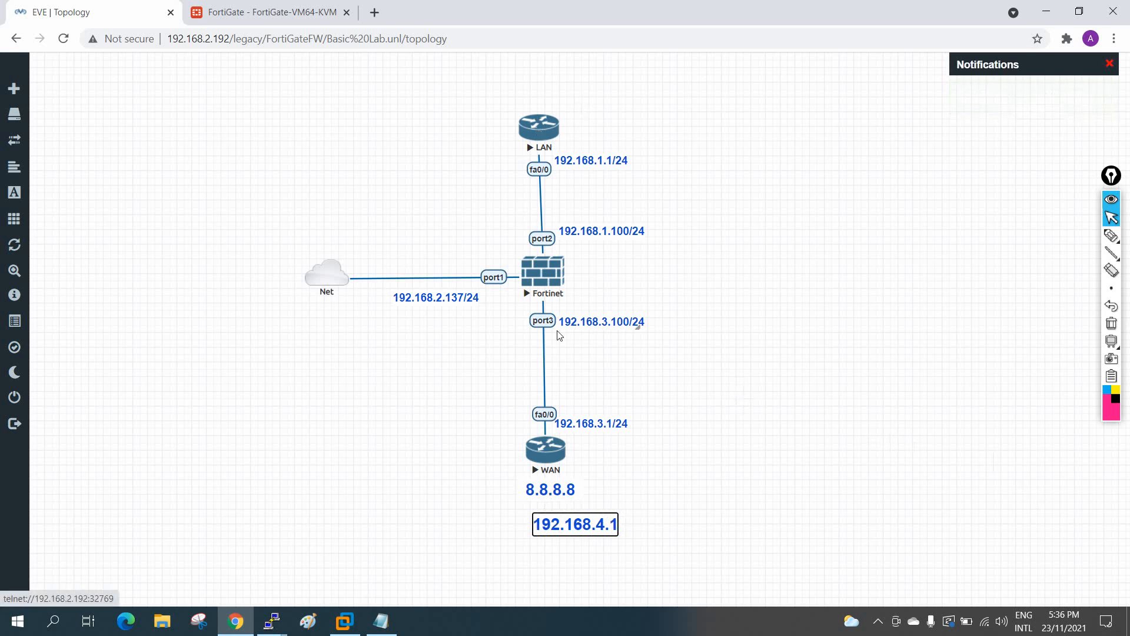
{"action": "left_click", "coordinate": [271, 620]}
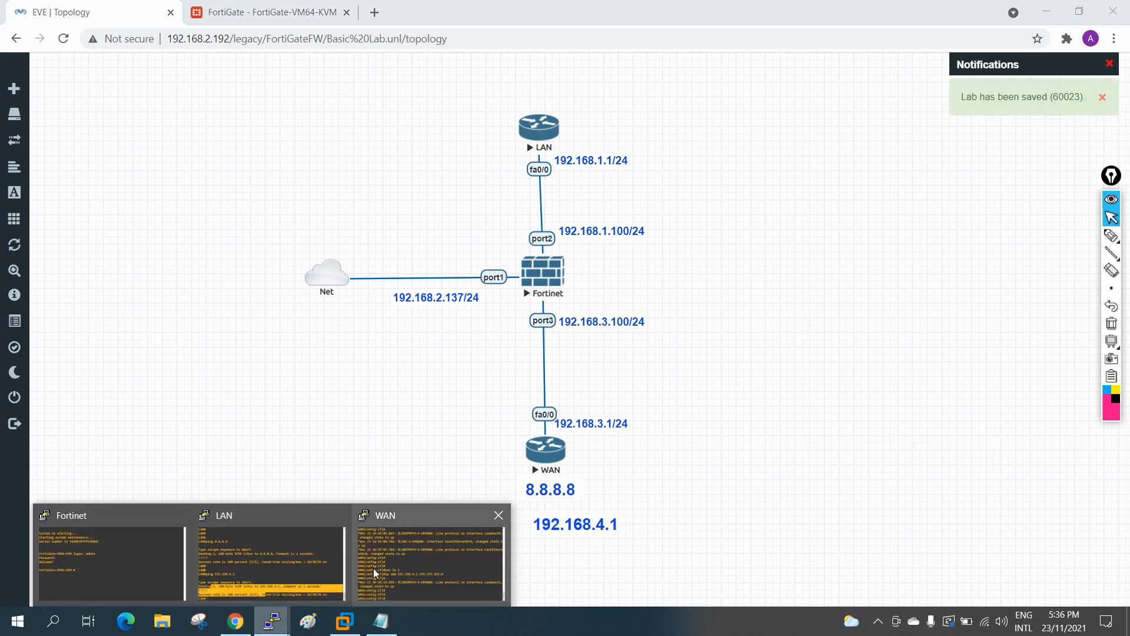
Step: Rerun the LAN router's pings to 8.8.8.8 and 192.168.4.1, then return to the FortiGate GUI
{"action": "left_click", "coordinate": [270, 560]}
{"action": "key", "text": "Return"}
{"action": "key", "text": "Return"}
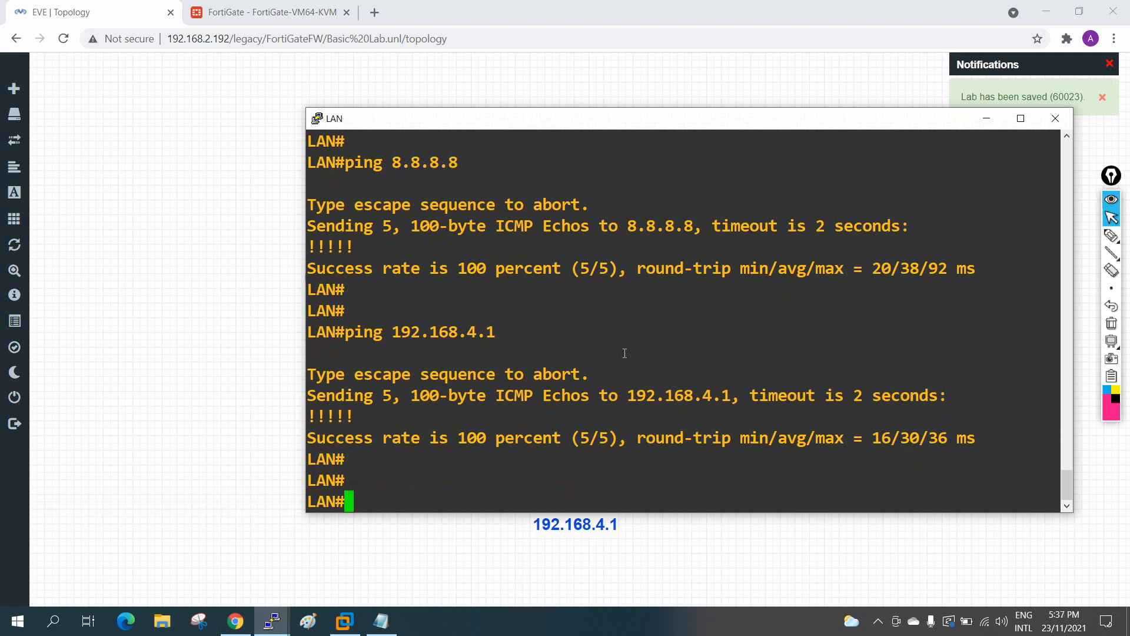
{"action": "key", "text": "Up"}
{"action": "key", "text": "Return"}
{"action": "key", "text": "Up"}
{"action": "key", "text": "BackSpace"}
{"action": "key", "text": "BackSpace"}
{"action": "key", "text": "BackSpace"}
{"action": "key", "text": "BackSpace"}
{"action": "key", "text": "BackSpace"}
{"action": "key", "text": "BackSpace"}
{"action": "key", "text": "BackSpace"}
{"action": "key", "text": "BackSpace"}
{"action": "key", "text": "BackSpace"}
{"action": "key", "text": "BackSpace"}
{"action": "key", "text": "BackSpace"}
{"action": "type", "text": "8.8.8.8"}
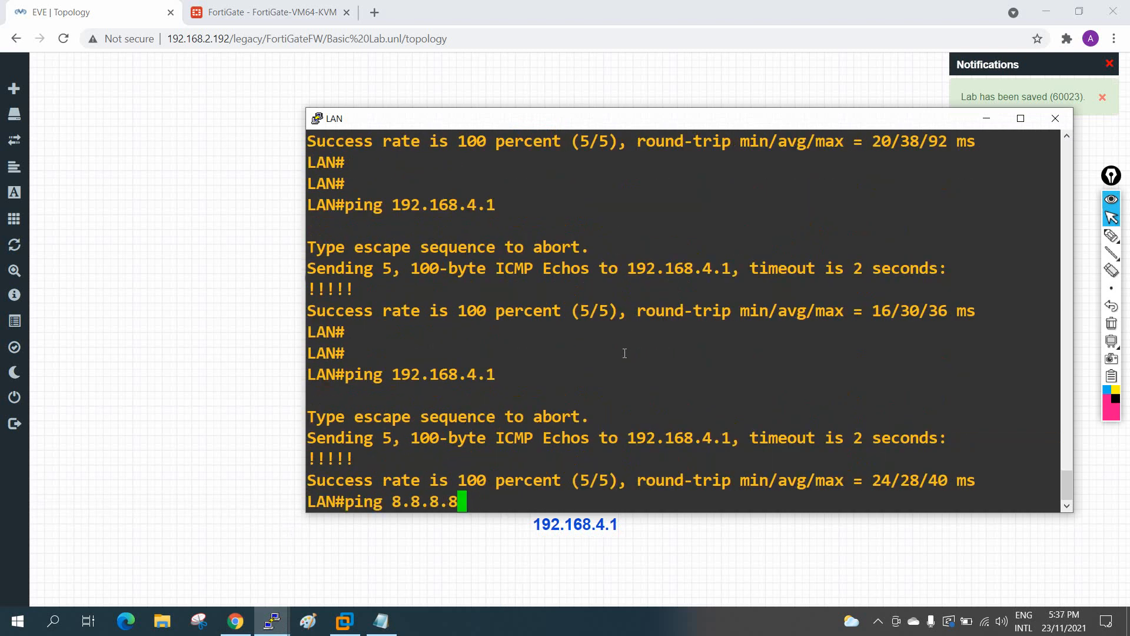
{"action": "key", "text": "Return"}
{"action": "key", "text": "Up"}
{"action": "key", "text": "Up"}
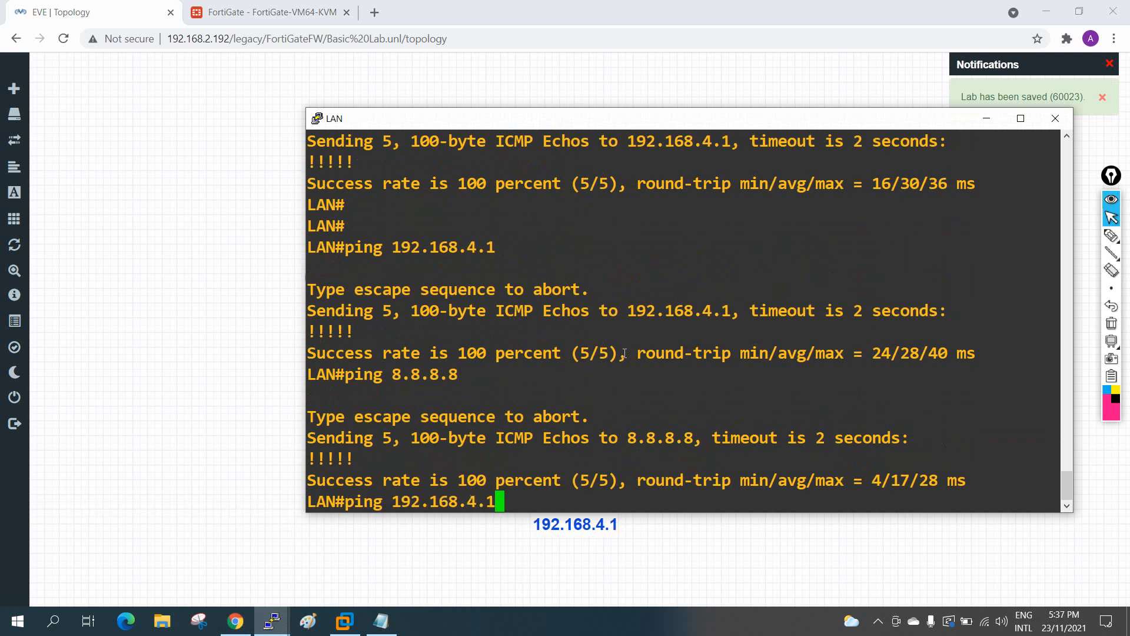
{"action": "key", "text": "Return"}
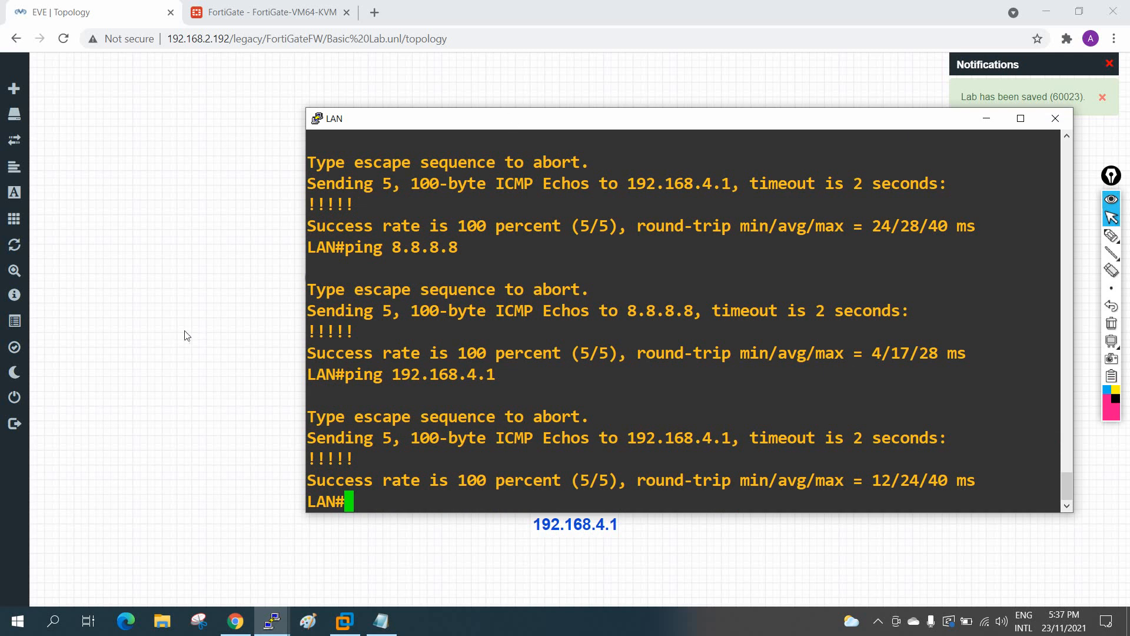
{"action": "left_click", "coordinate": [213, 339]}
{"action": "left_click", "coordinate": [238, 11]}
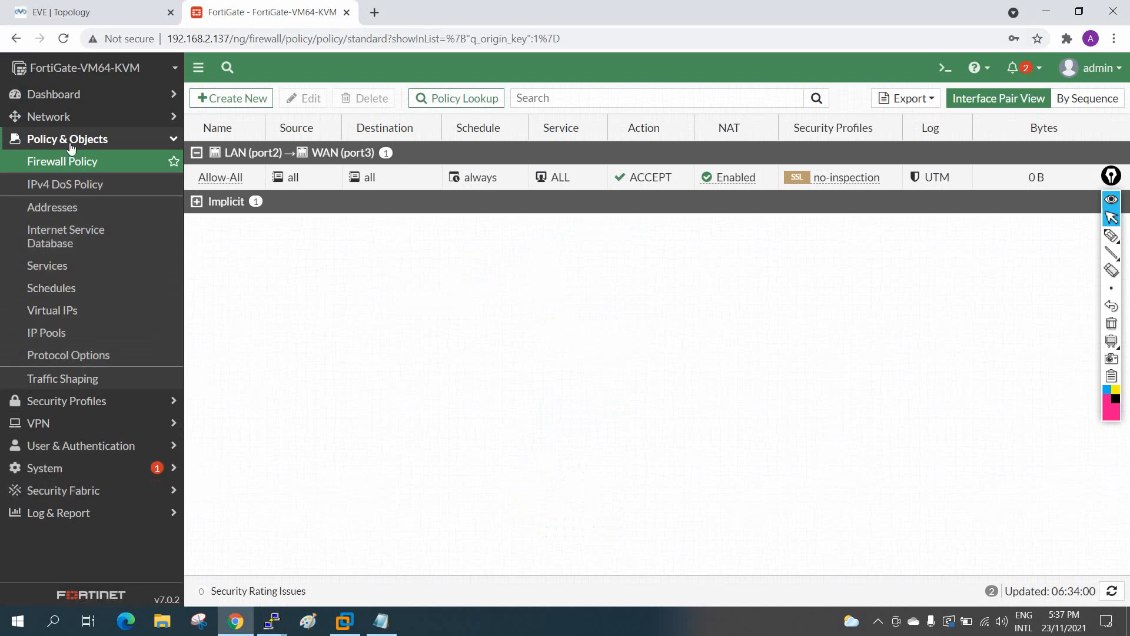
Step: Review the FortiView Sources, Destinations, Applications, Web Sites, Policies and Sessions dashboards, ending on Destinations
{"action": "left_click", "coordinate": [45, 93]}
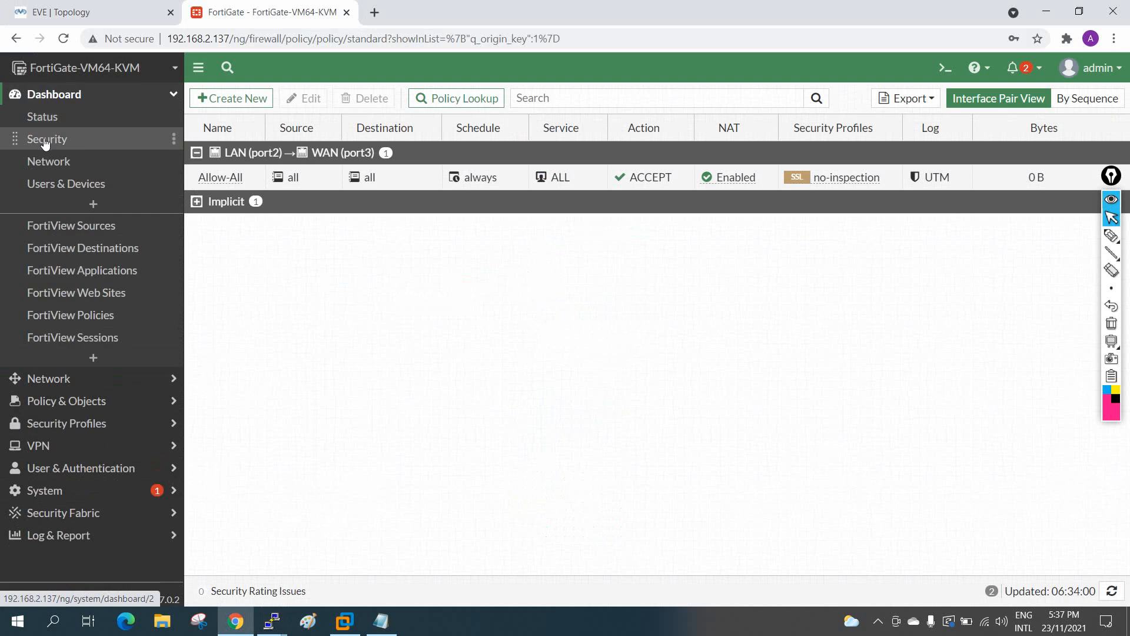
{"action": "left_click", "coordinate": [70, 229]}
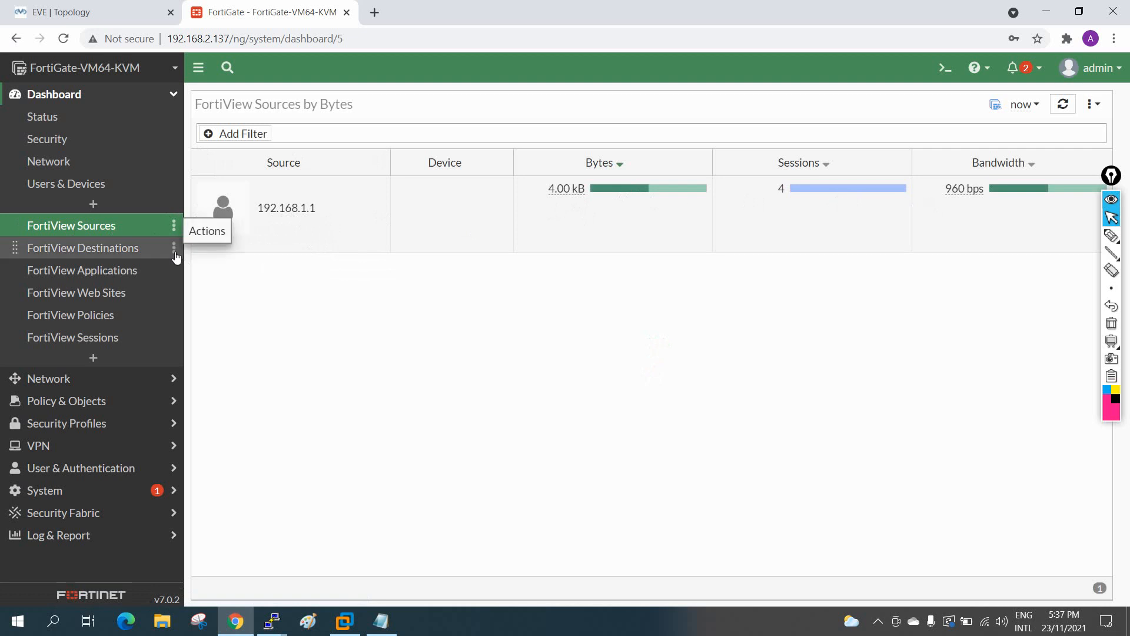
{"action": "left_click", "coordinate": [96, 253]}
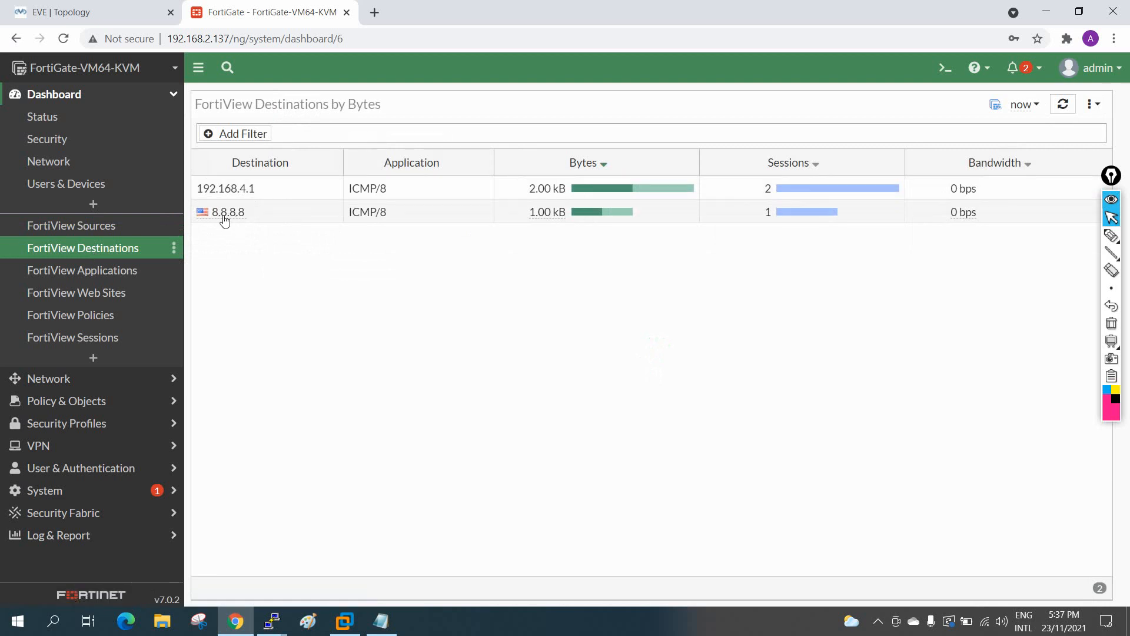
{"action": "mouse_move", "coordinate": [245, 220]}
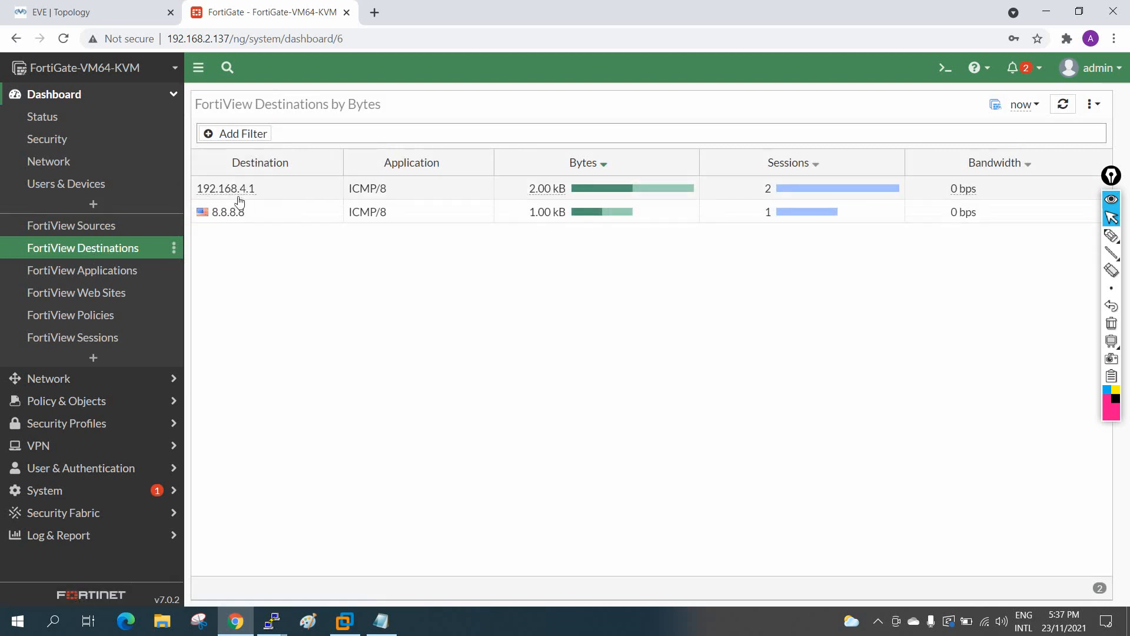
{"action": "left_click", "coordinate": [113, 278]}
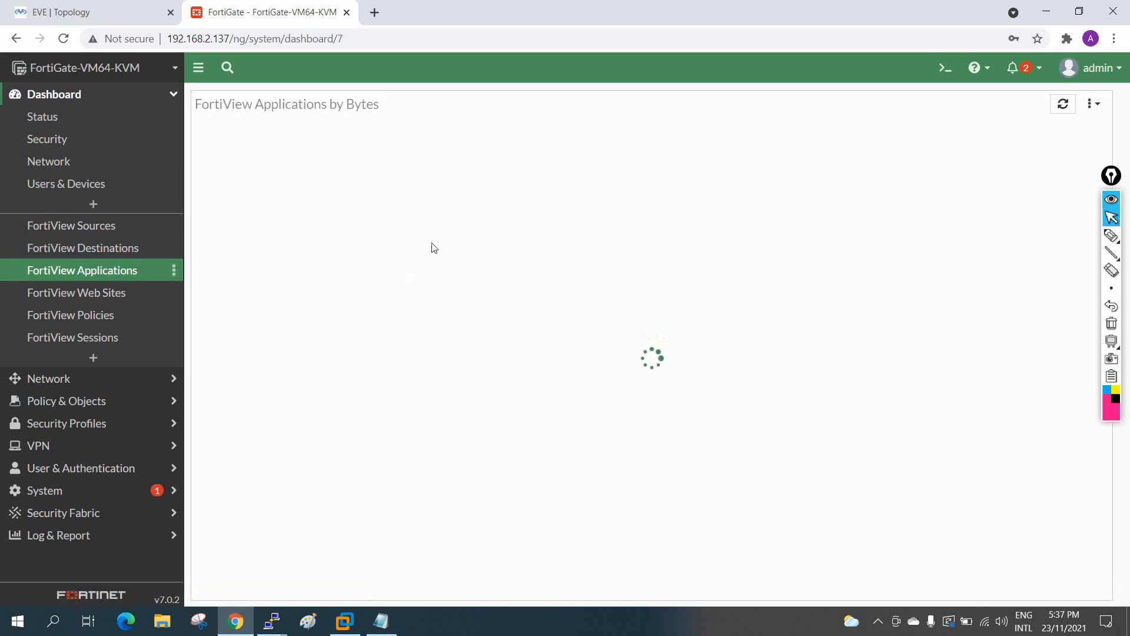
{"action": "left_click", "coordinate": [83, 292]}
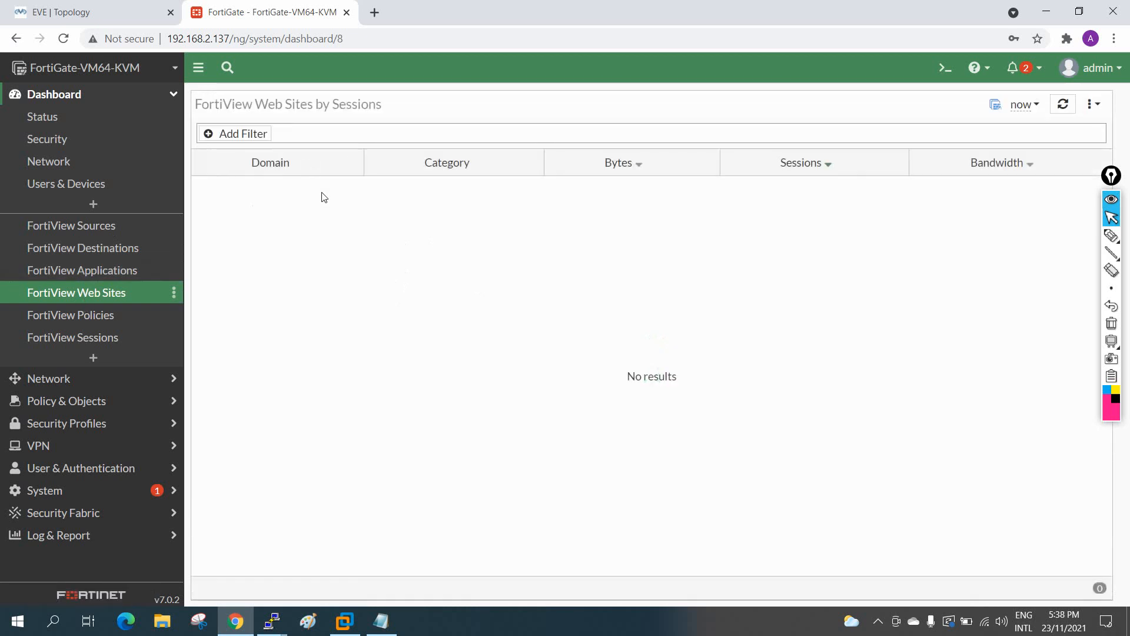
{"action": "left_click", "coordinate": [91, 315]}
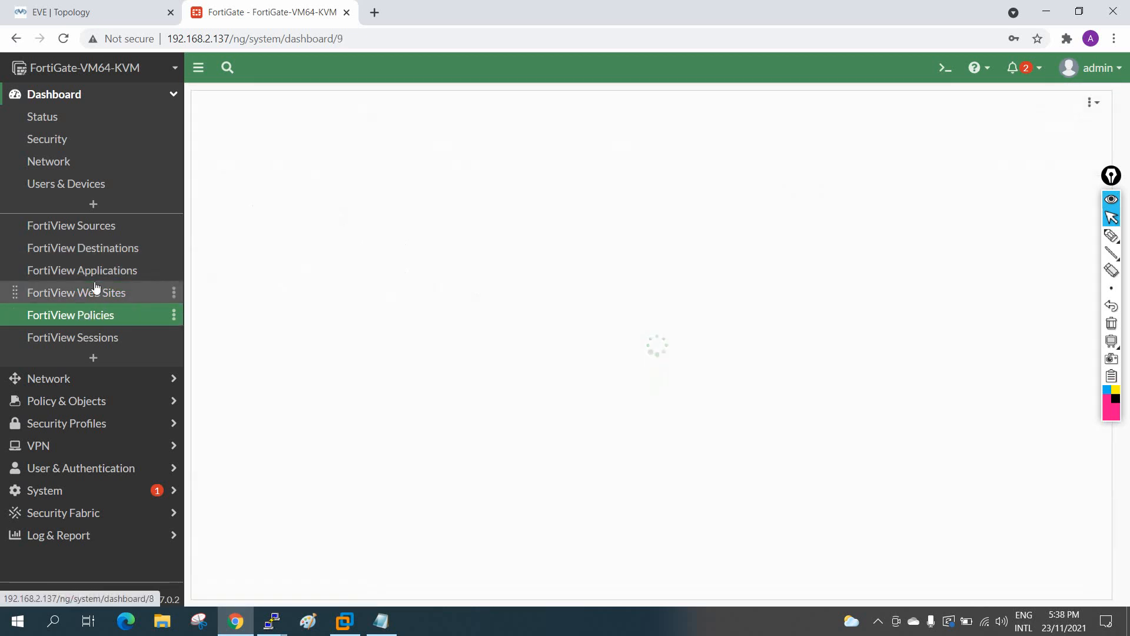
{"action": "left_click", "coordinate": [87, 342]}
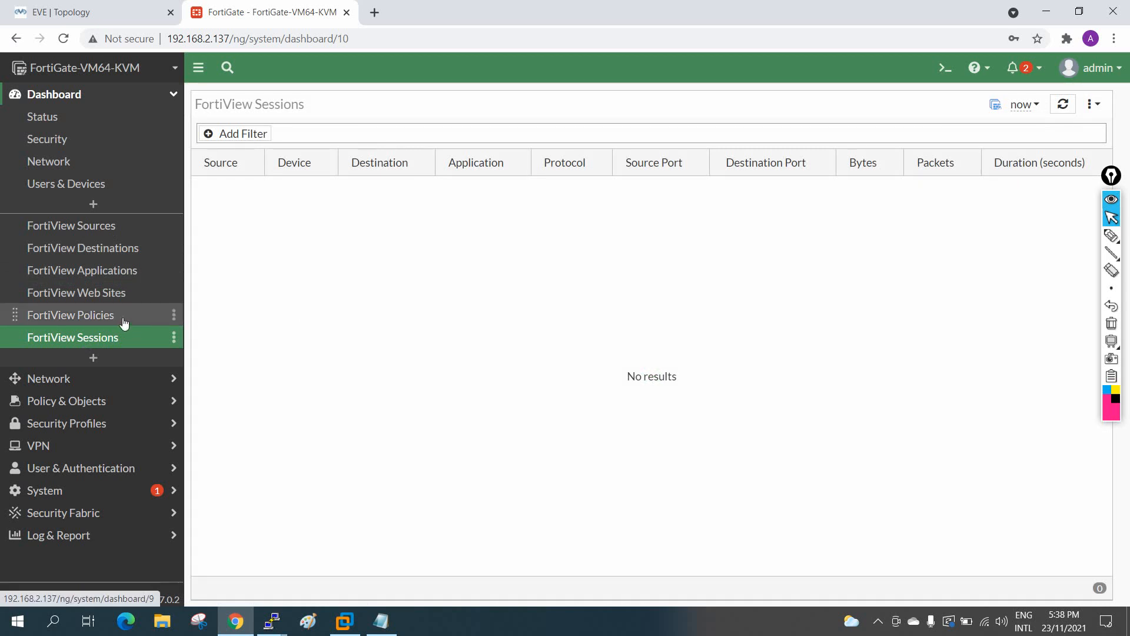
{"action": "left_click", "coordinate": [83, 233]}
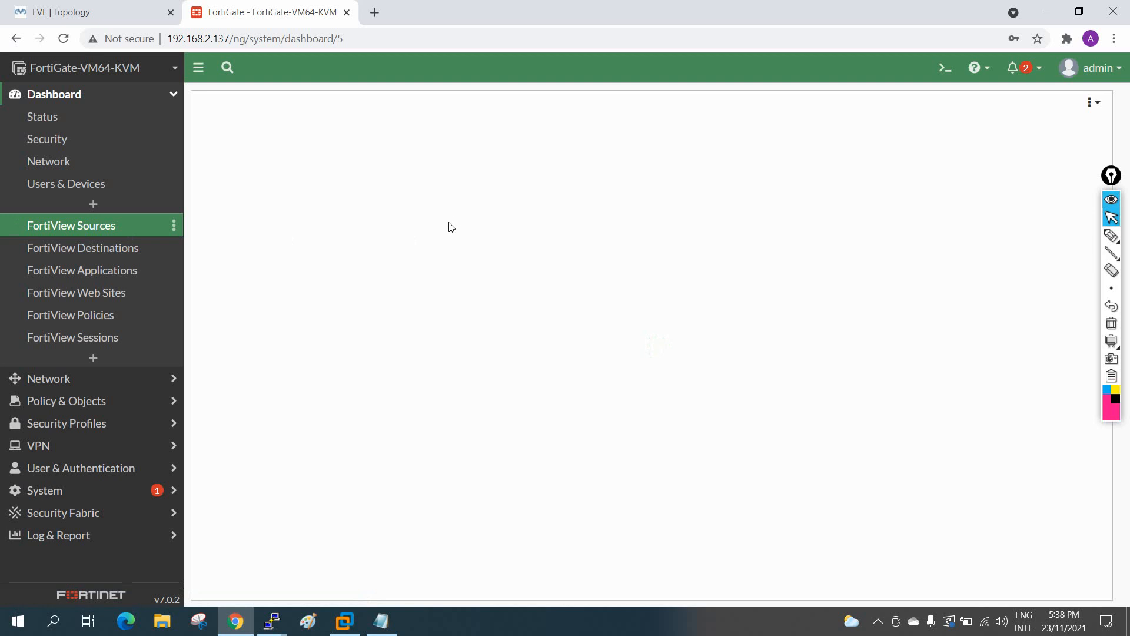
{"action": "left_click", "coordinate": [90, 248]}
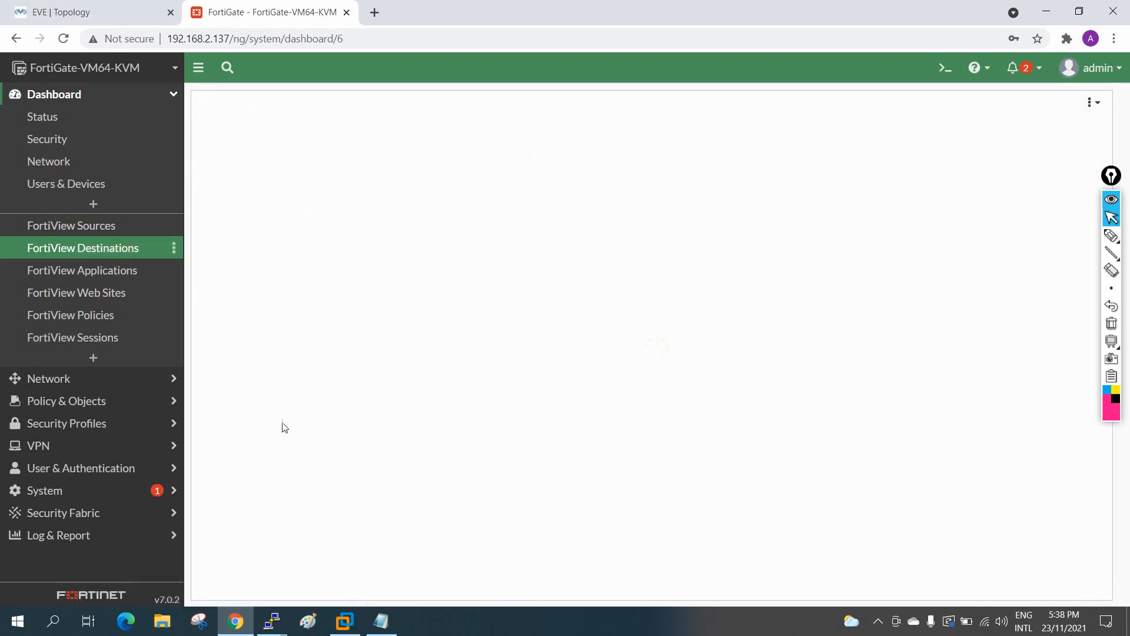
Step: In the LAN router console, rerun the pings to 192.168.4.1 and 8.8.8.8
{"action": "mouse_move", "coordinate": [271, 621]}
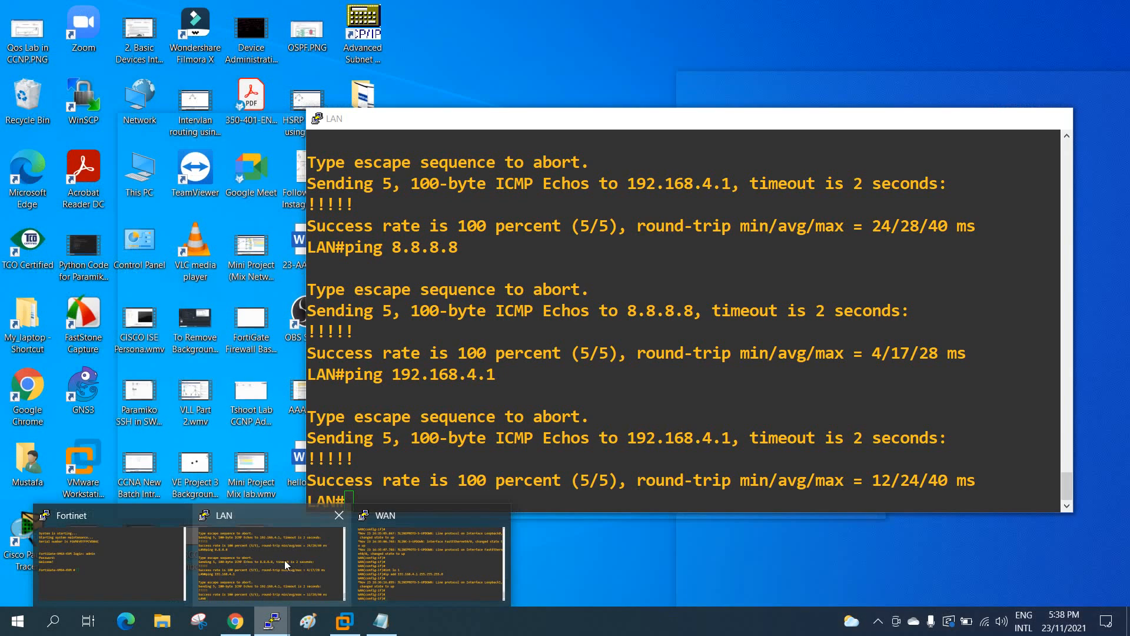
{"action": "left_click", "coordinate": [284, 560]}
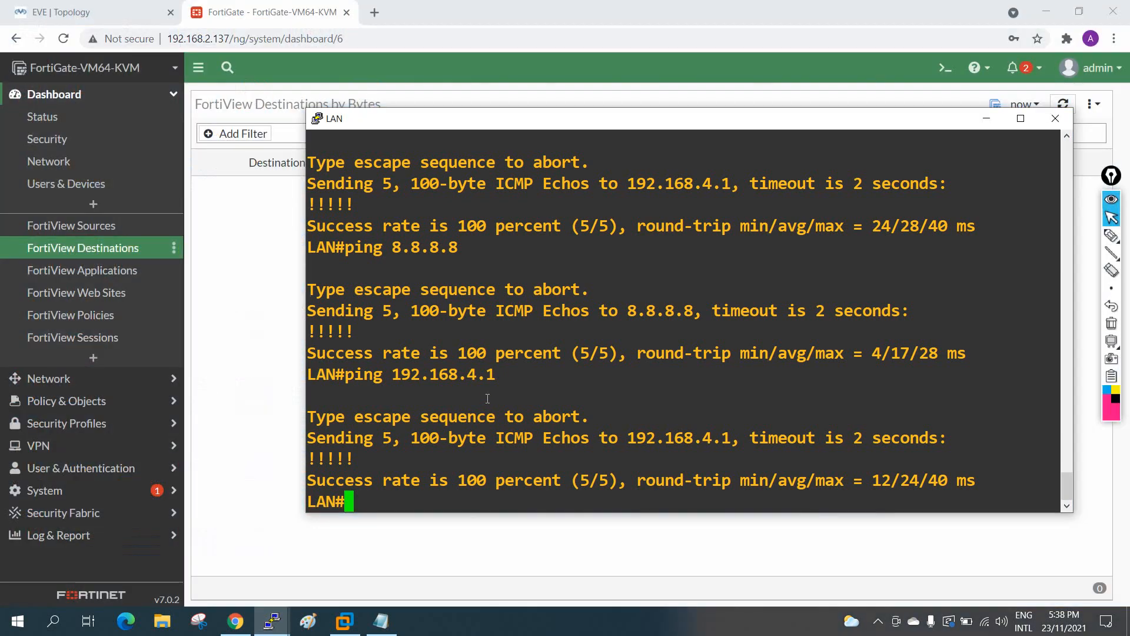
{"action": "key", "text": "Up"}
{"action": "key", "text": "Return"}
{"action": "key", "text": "Up"}
{"action": "key", "text": "Up"}
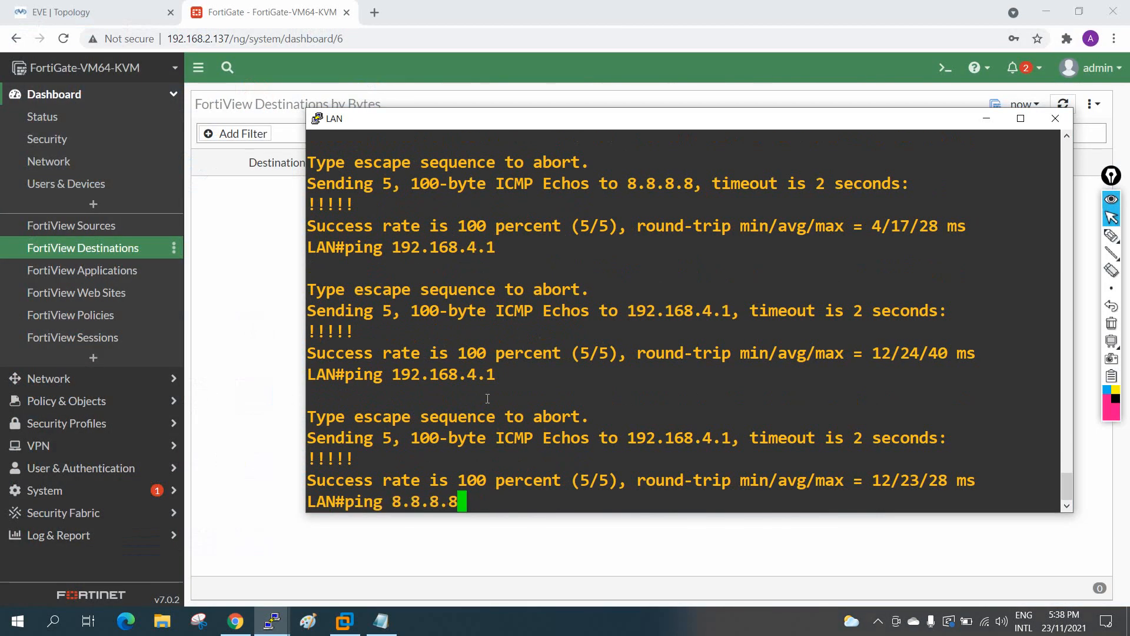
{"action": "key", "text": "Return"}
{"action": "key", "text": "Up"}
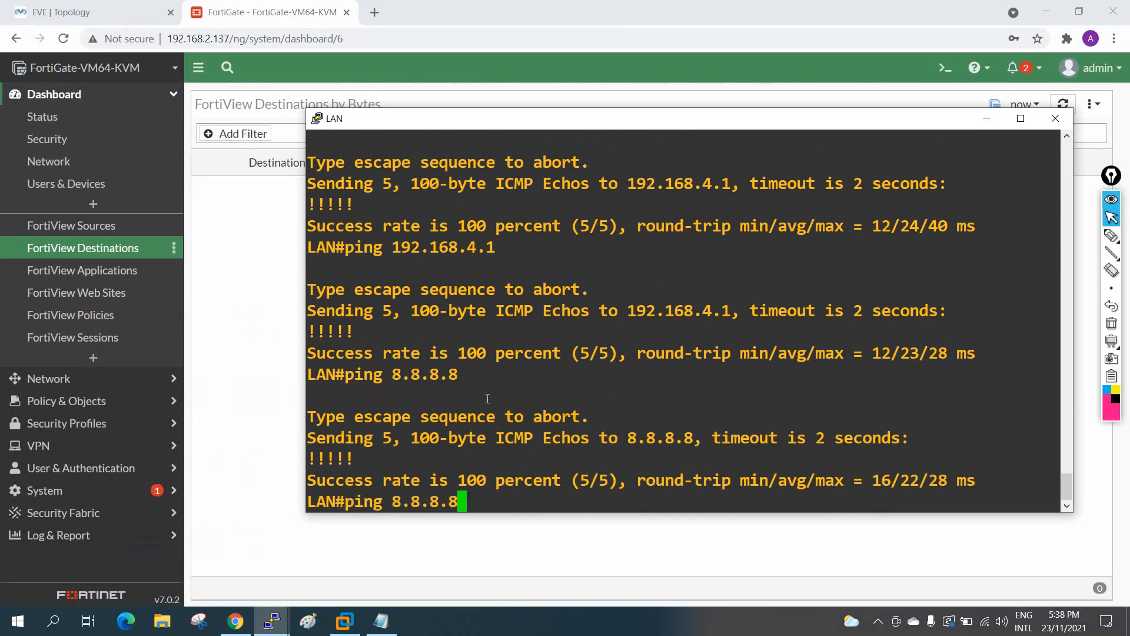
{"action": "key", "text": "Return"}
Step: Repeat the 8.8.8.8 ping several times, then check FortiView Sources showing 192.168.1.1 with 7 sessions
{"action": "key", "text": "Up"}
{"action": "key", "text": "Return"}
{"action": "key", "text": "Up"}
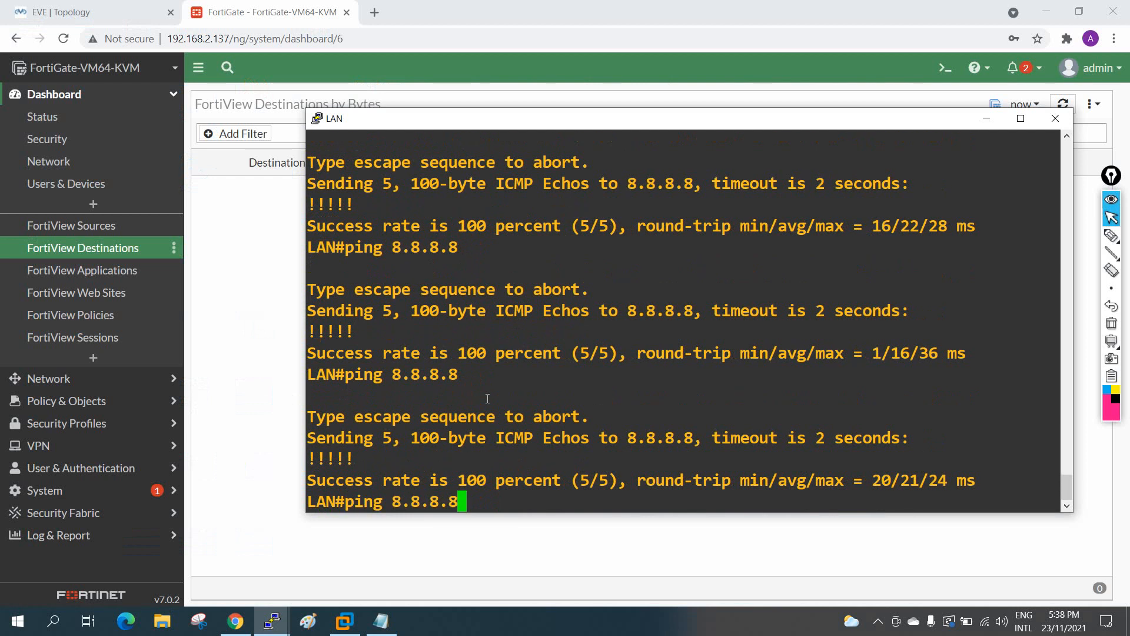
{"action": "key", "text": "Return"}
{"action": "key", "text": "Up"}
{"action": "key", "text": "Return"}
{"action": "key", "text": "Up"}
{"action": "key", "text": "Return"}
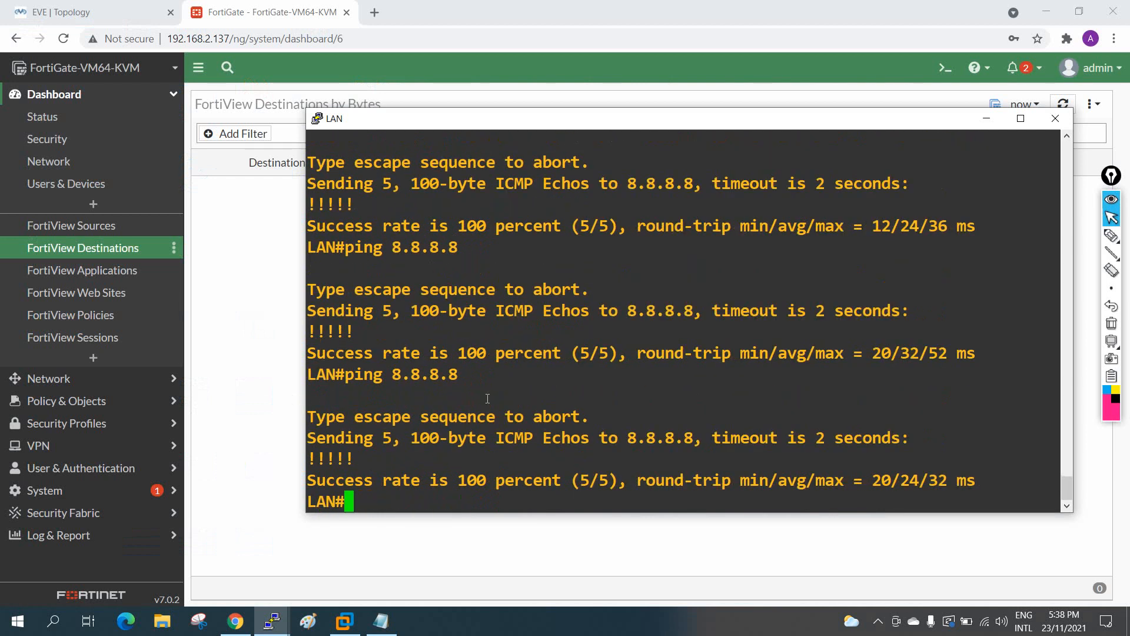
{"action": "left_click", "coordinate": [93, 226]}
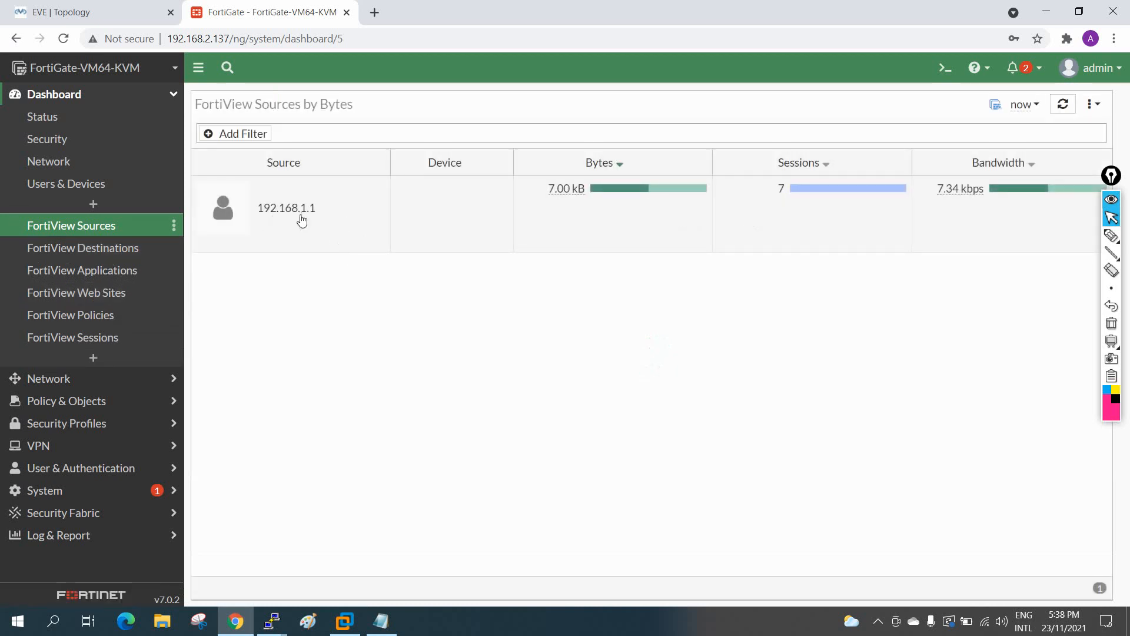
Step: View FortiView Destinations and dismiss the Add Monitor list without adding anything
{"action": "left_click", "coordinate": [111, 250]}
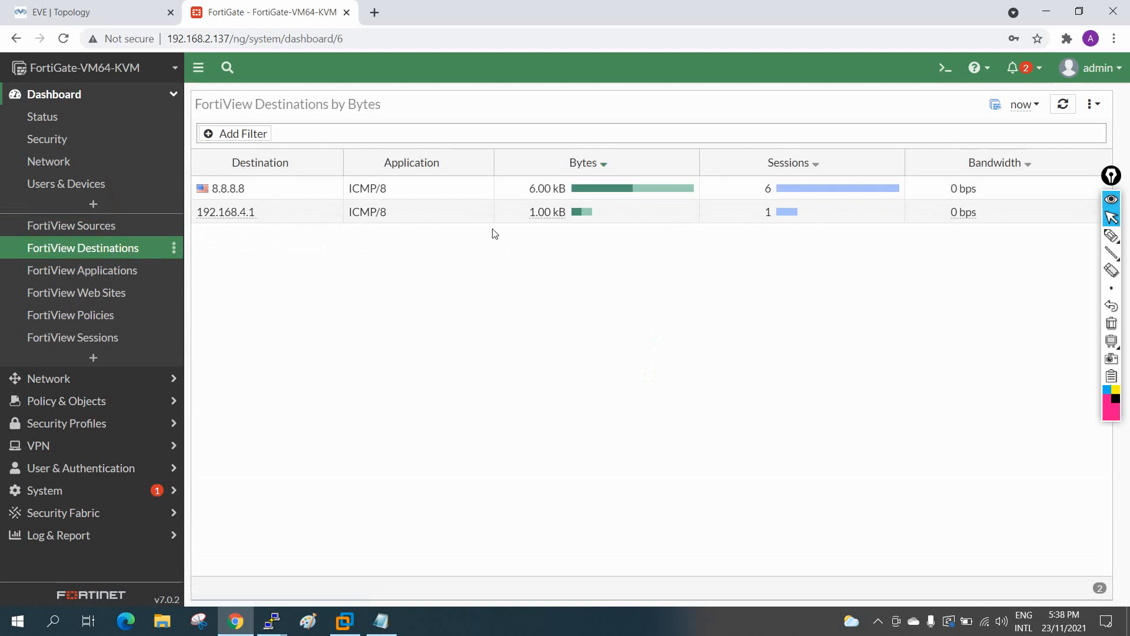
{"action": "left_click", "coordinate": [94, 359]}
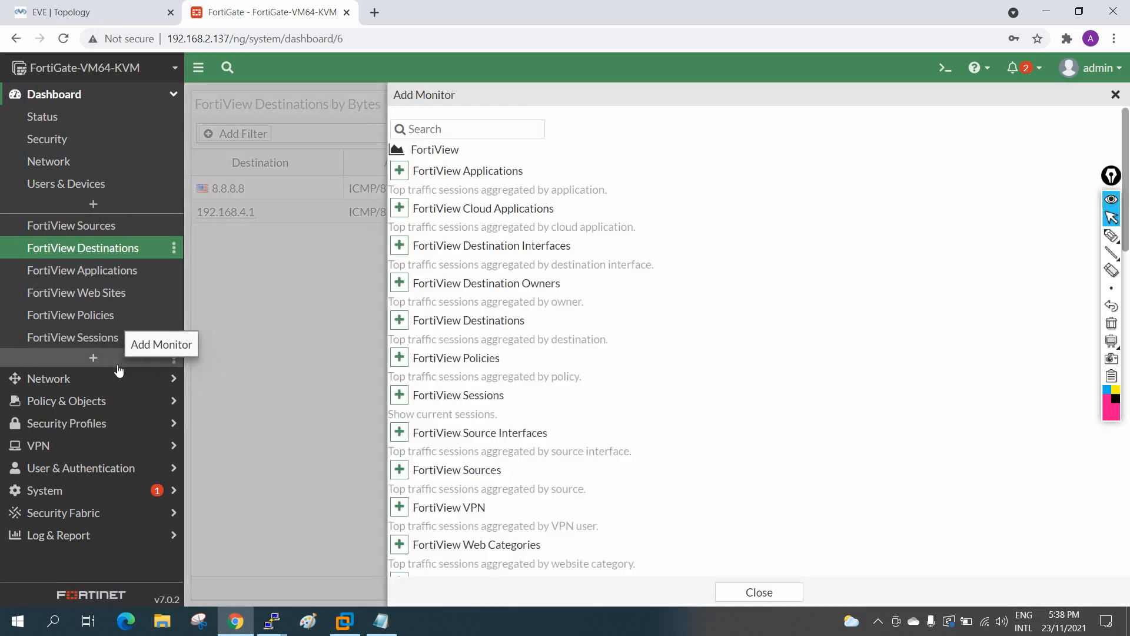
{"action": "left_click", "coordinate": [1116, 96]}
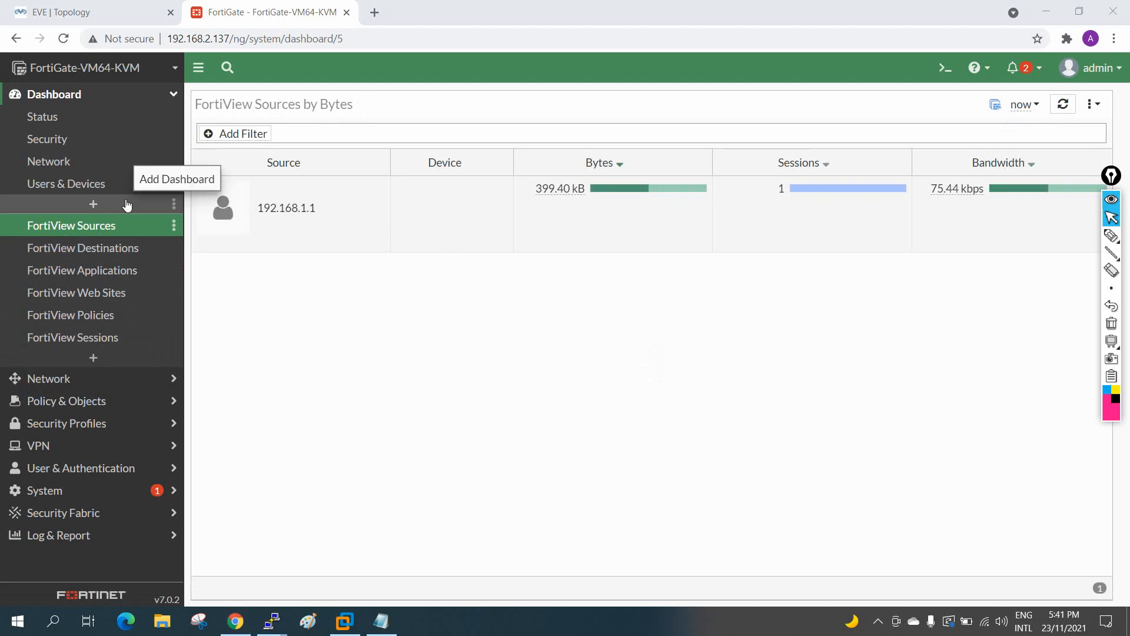
Step: Browse FortiView Applications and Sessions, then Policies showing Allow-All with 668.90 kB
{"action": "left_click", "coordinate": [98, 252]}
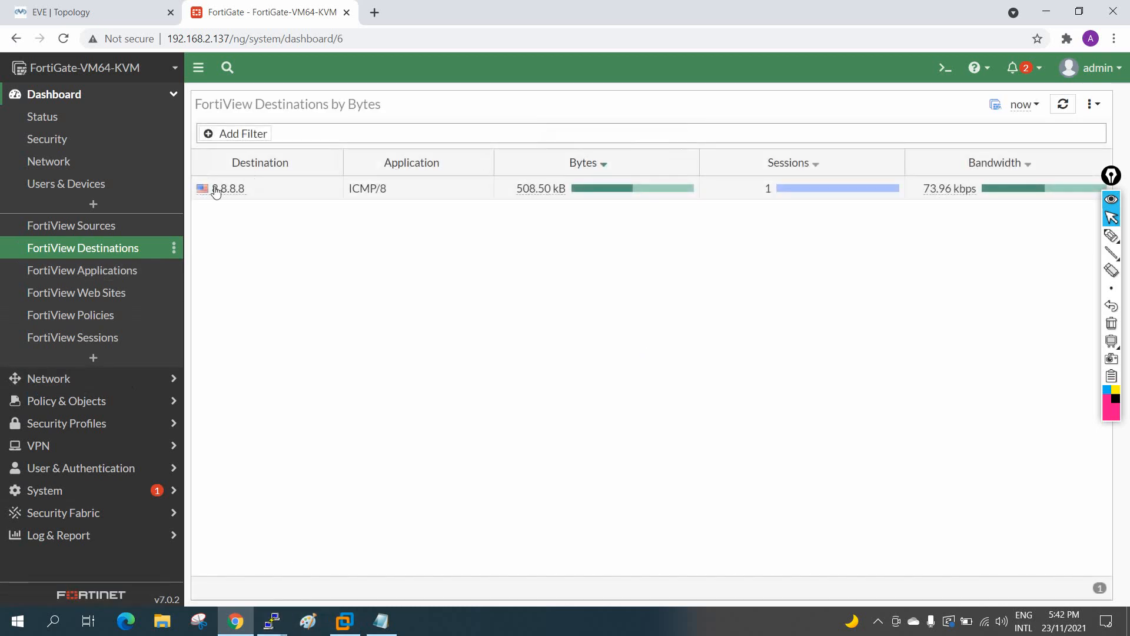
{"action": "left_click", "coordinate": [86, 275]}
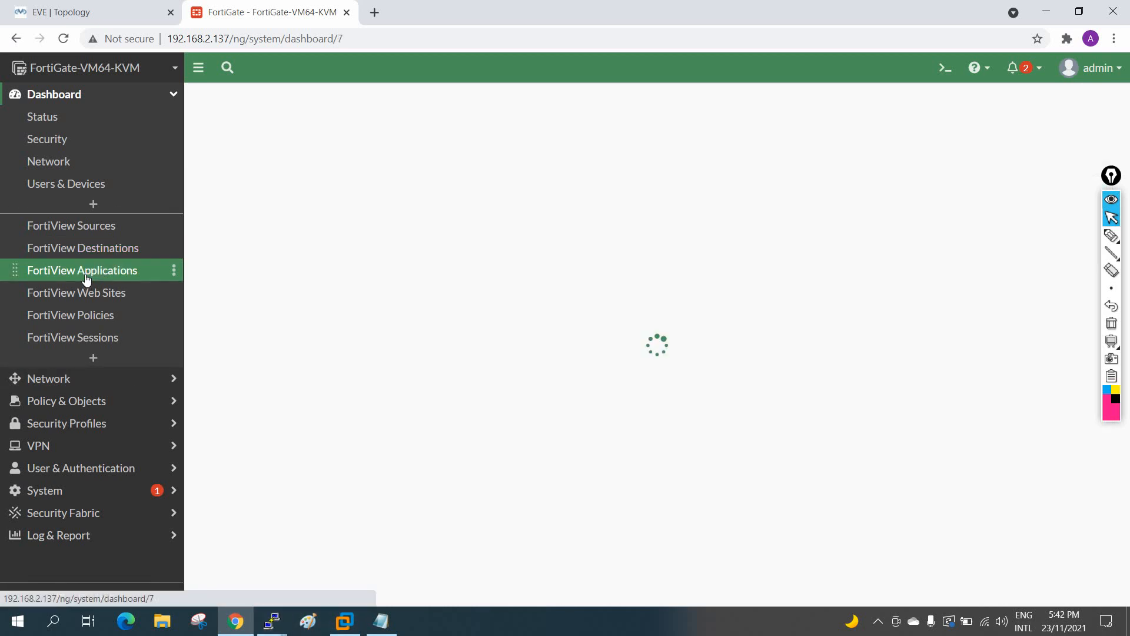
{"action": "left_click", "coordinate": [90, 338]}
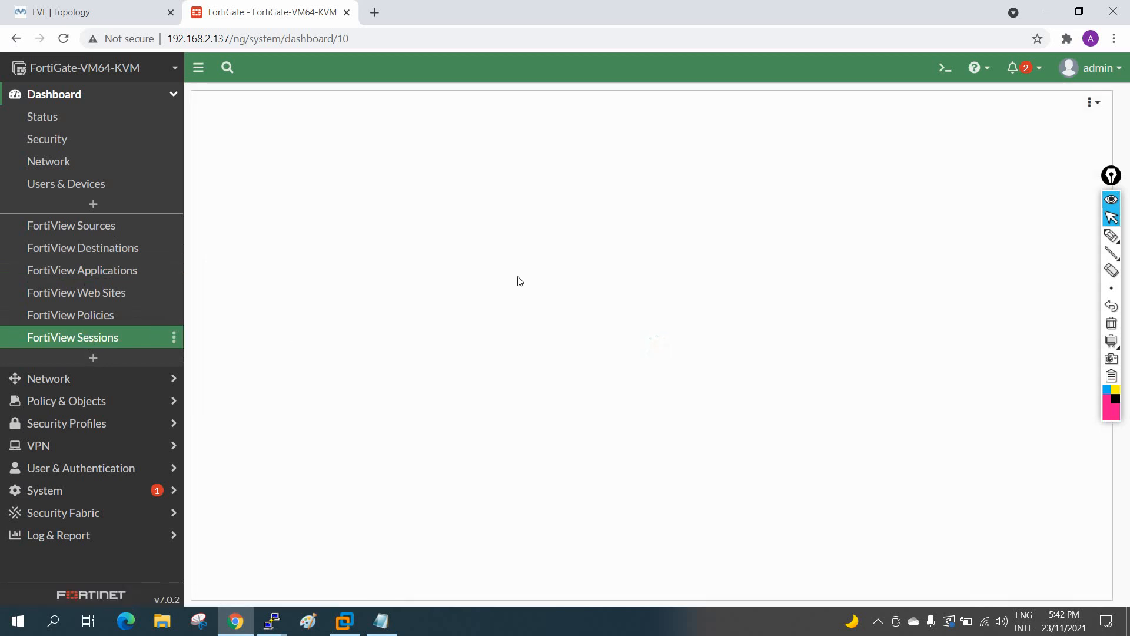
{"action": "left_click", "coordinate": [93, 324]}
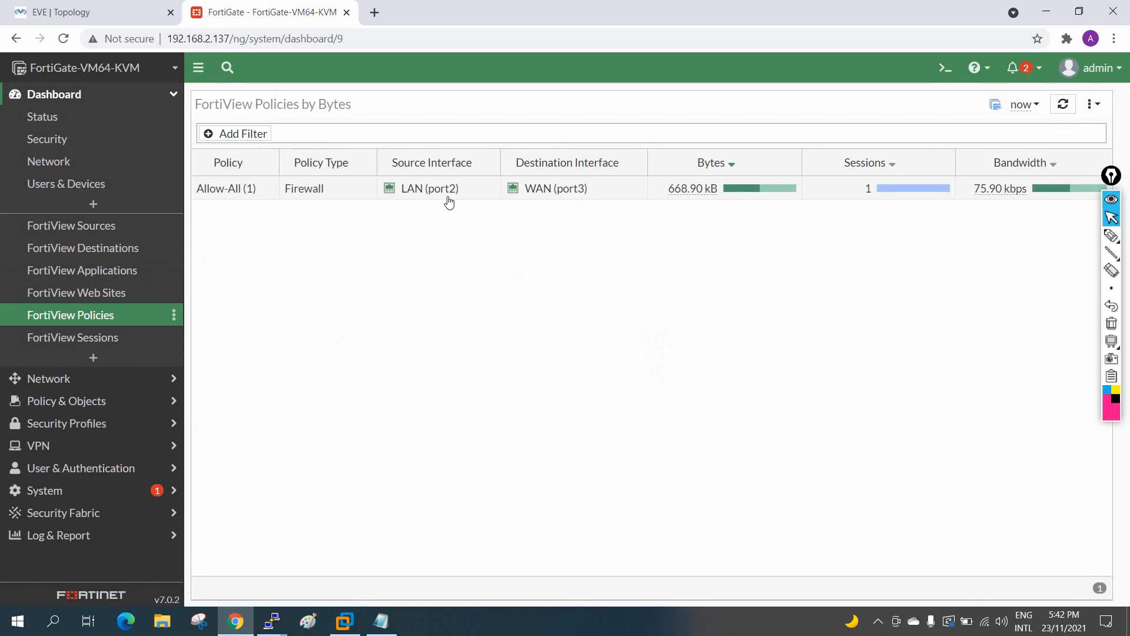
{"action": "mouse_move", "coordinate": [557, 189]}
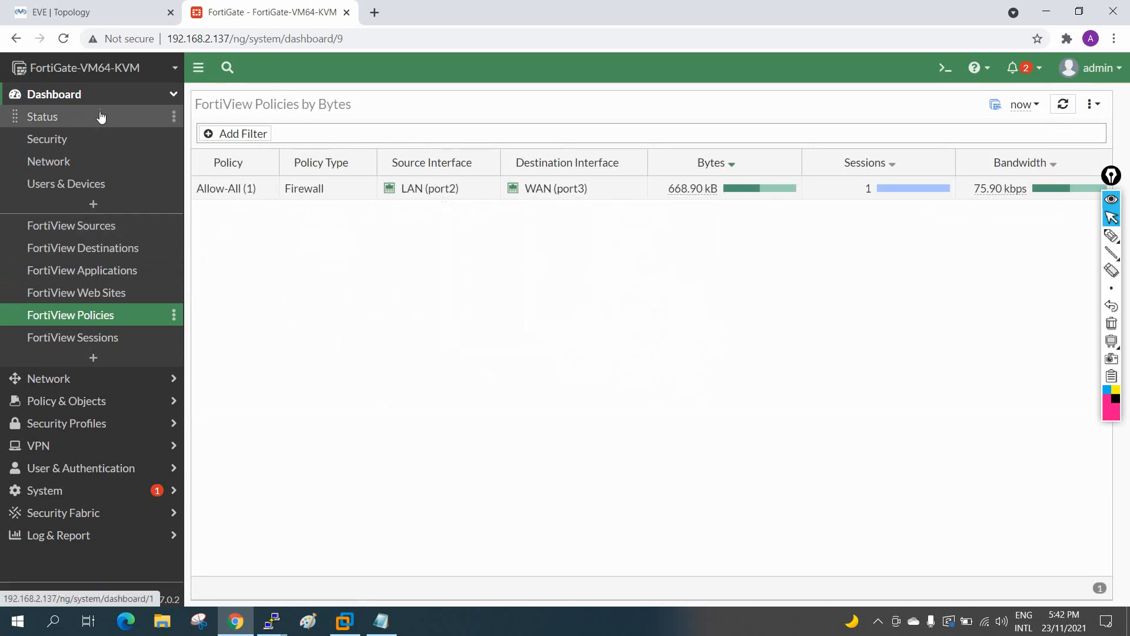
{"action": "left_click", "coordinate": [90, 97]}
Step: Review the FortiGate Status dashboard
{"action": "left_click", "coordinate": [84, 98]}
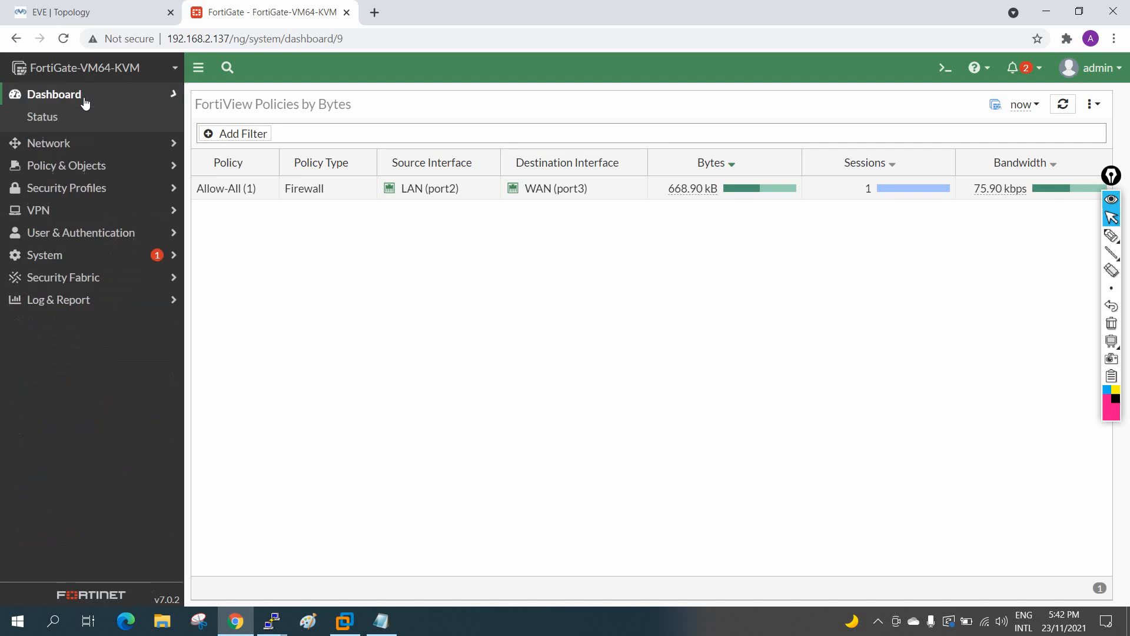
{"action": "left_click", "coordinate": [42, 118]}
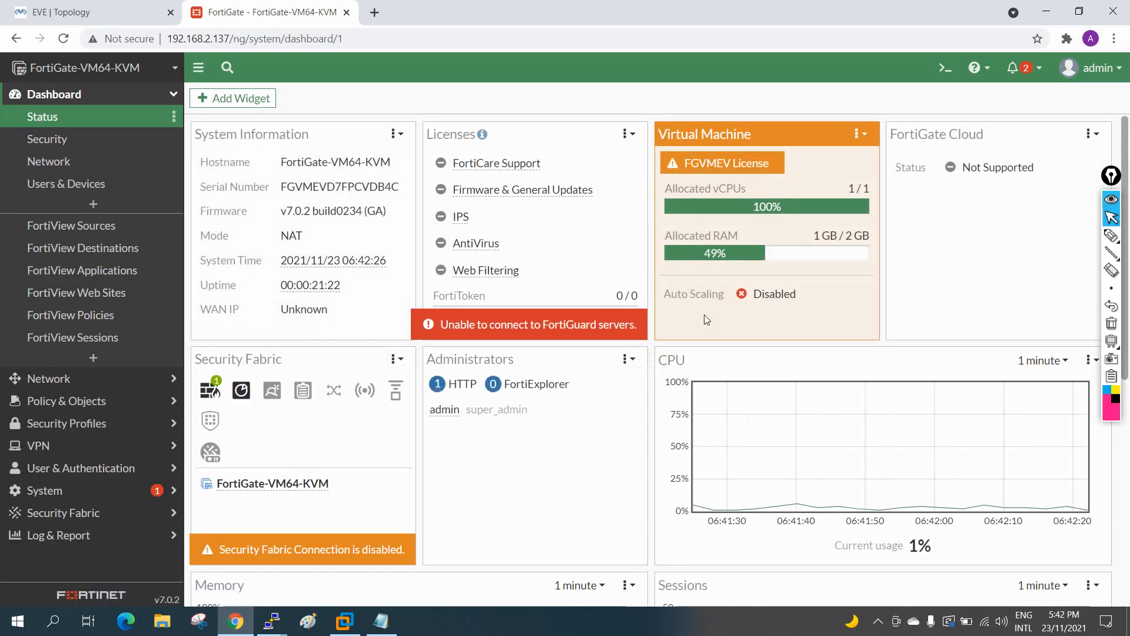
{"action": "scroll", "coordinate": [756, 440], "scroll_direction": "down", "scroll_amount": 4}
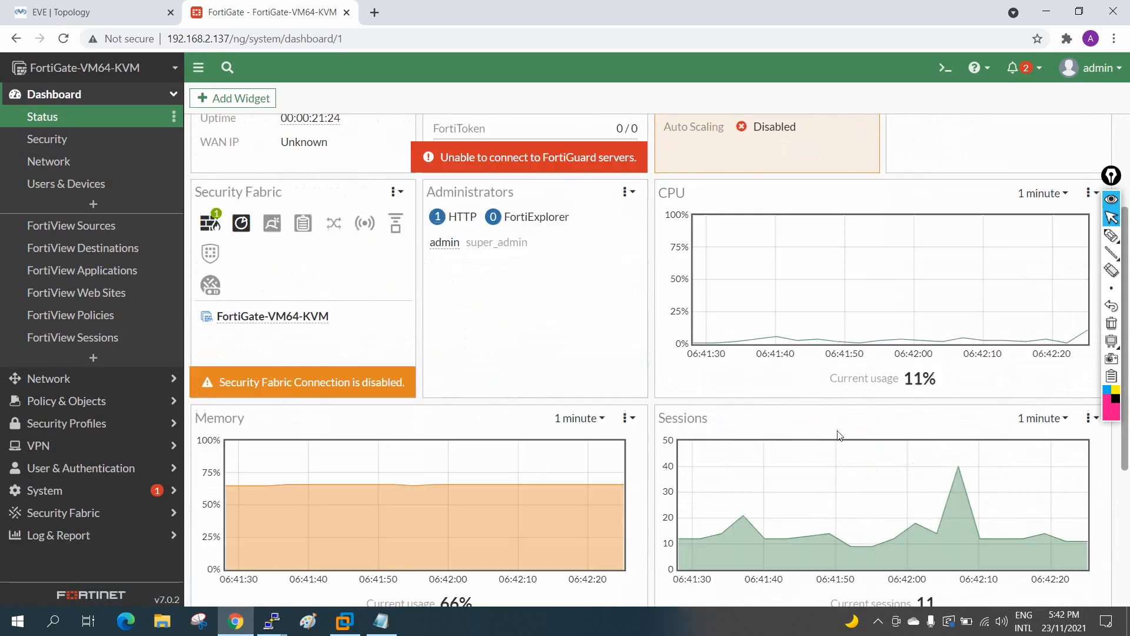
{"action": "scroll", "coordinate": [543, 460], "scroll_direction": "down", "scroll_amount": 3}
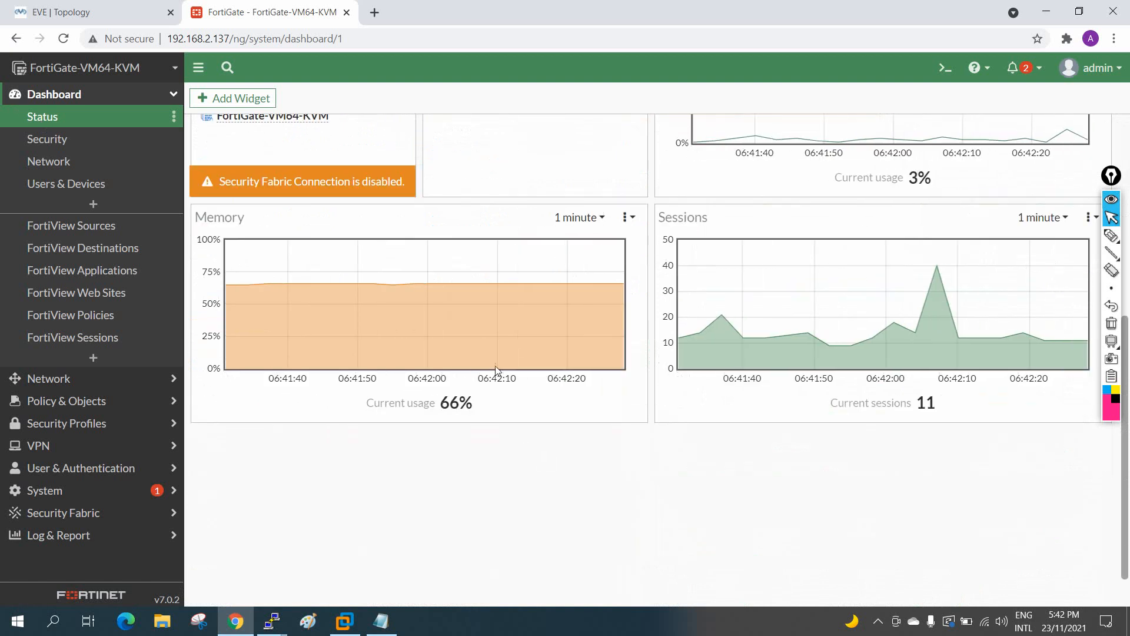
{"action": "scroll", "coordinate": [496, 370], "scroll_direction": "up", "scroll_amount": 6}
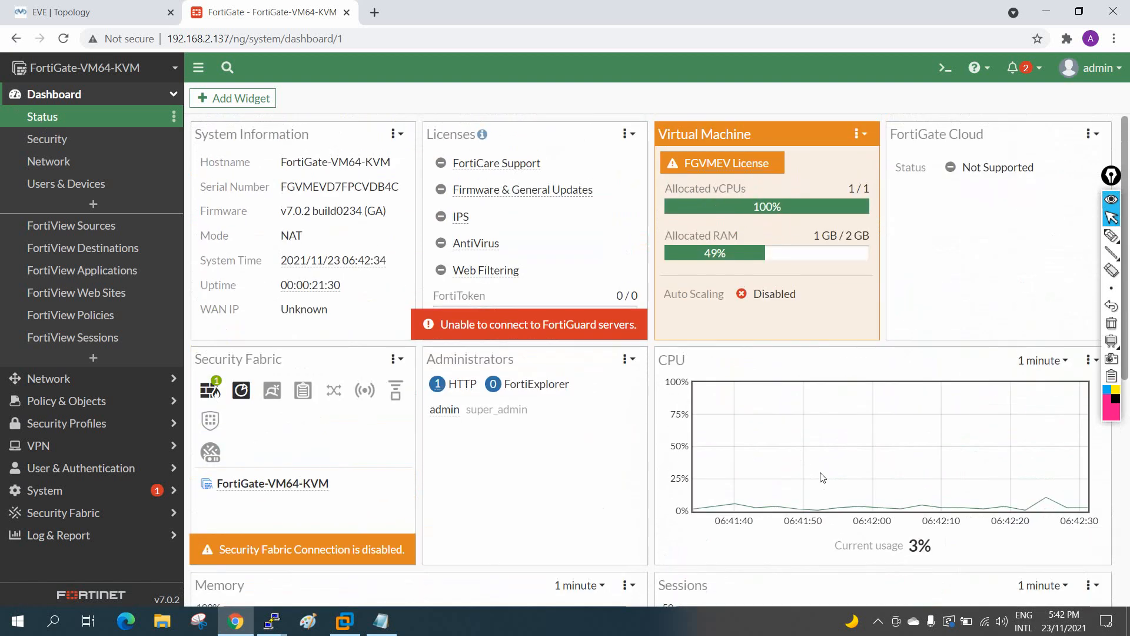
{"action": "scroll", "coordinate": [826, 412], "scroll_direction": "down", "scroll_amount": 7}
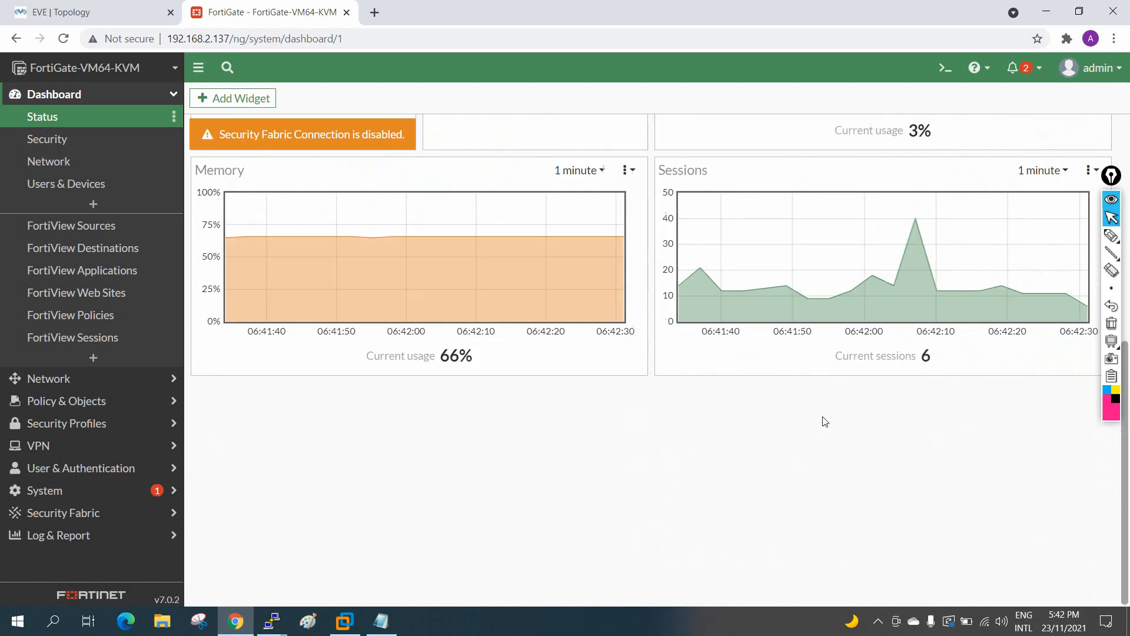
{"action": "scroll", "coordinate": [823, 422], "scroll_direction": "up", "scroll_amount": 5}
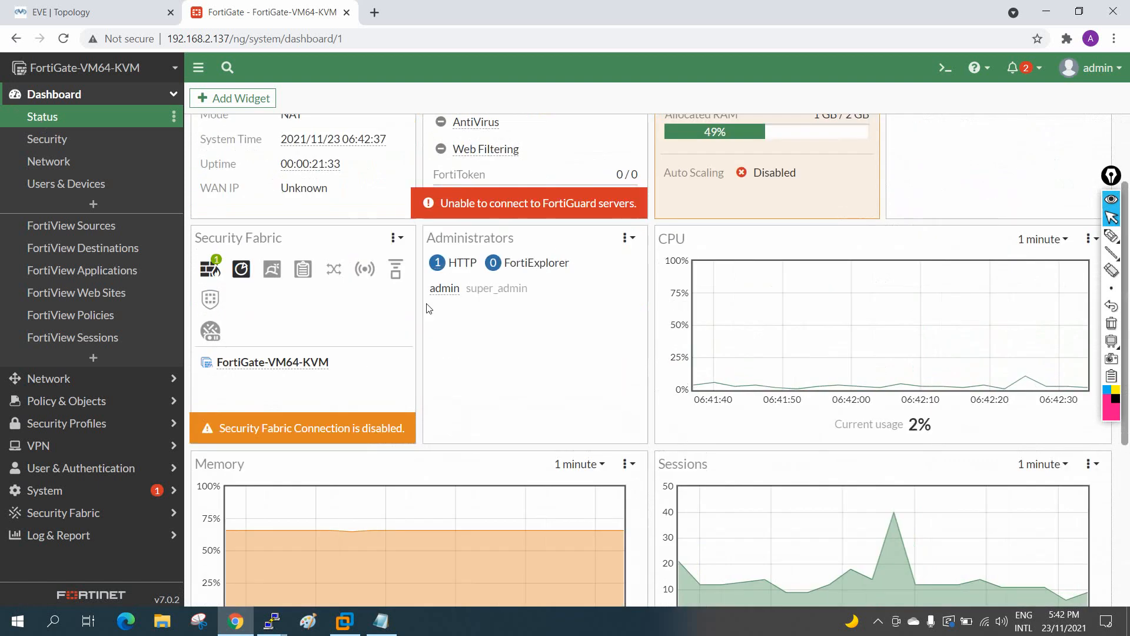
Step: Review the Users & Devices dashboard and check the LAN terminal's ping output
{"action": "left_click", "coordinate": [68, 187]}
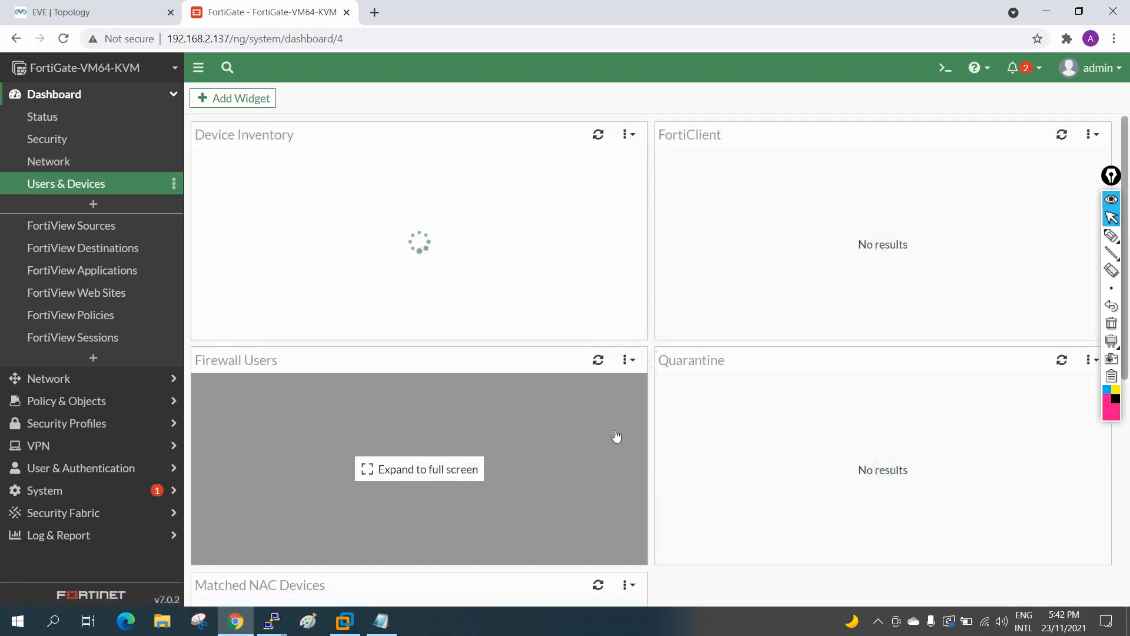
{"action": "scroll", "coordinate": [616, 437], "scroll_direction": "down", "scroll_amount": 3}
{"action": "scroll", "coordinate": [617, 435], "scroll_direction": "up", "scroll_amount": 3}
{"action": "scroll", "coordinate": [779, 409], "scroll_direction": "down", "scroll_amount": 4}
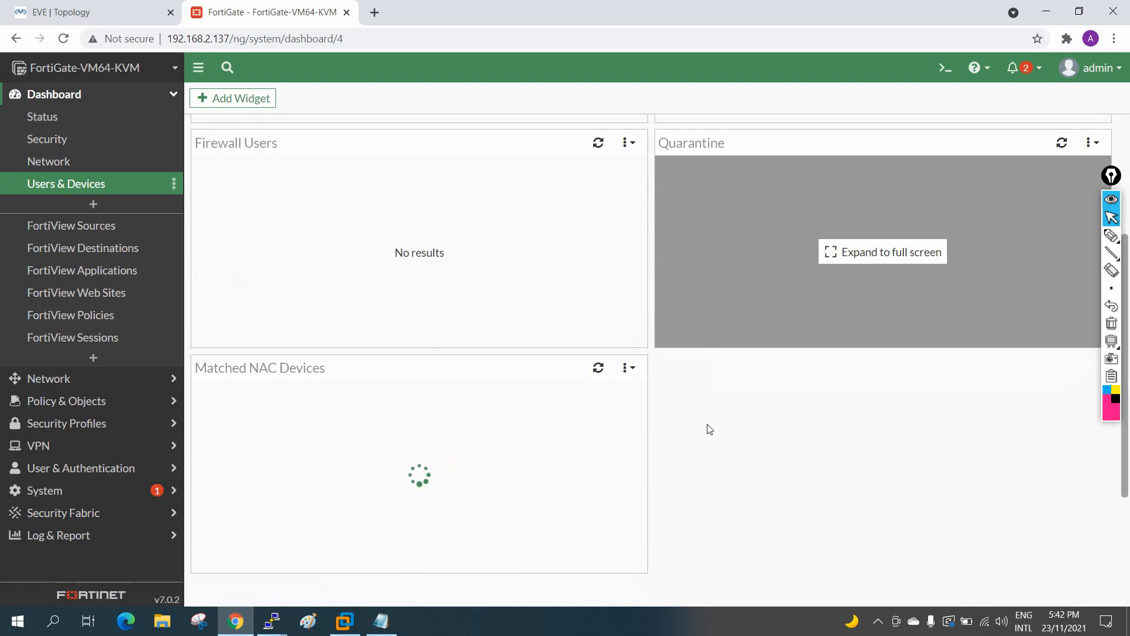
{"action": "mouse_move", "coordinate": [273, 606]}
{"action": "left_click", "coordinate": [320, 533]}
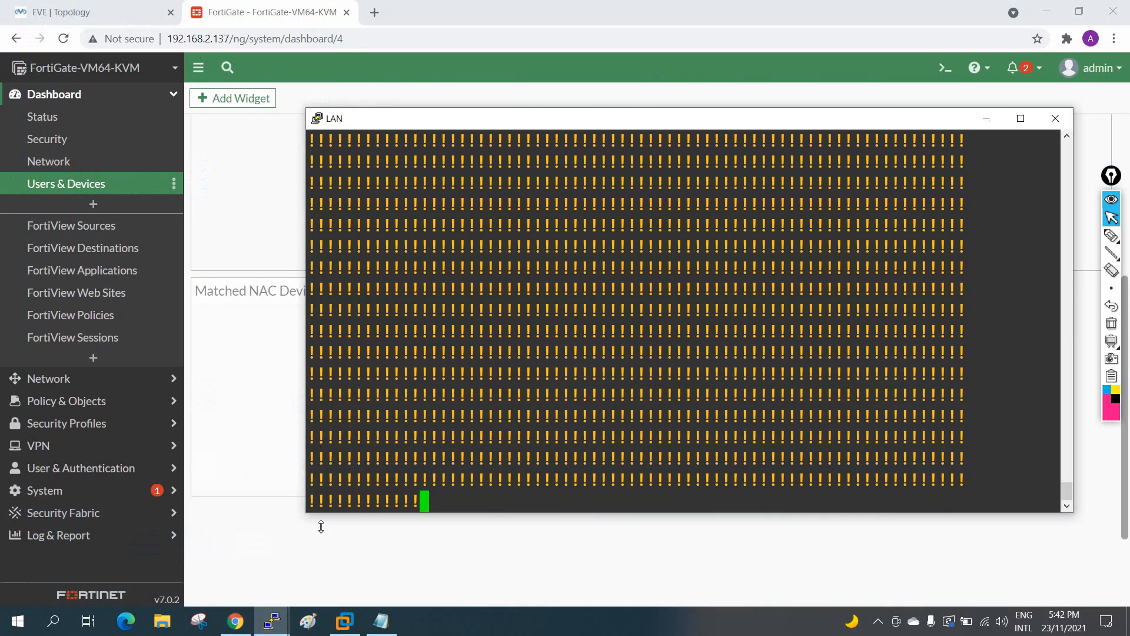
{"action": "left_click", "coordinate": [987, 121]}
{"action": "scroll", "coordinate": [250, 335], "scroll_direction": "up", "scroll_amount": 5}
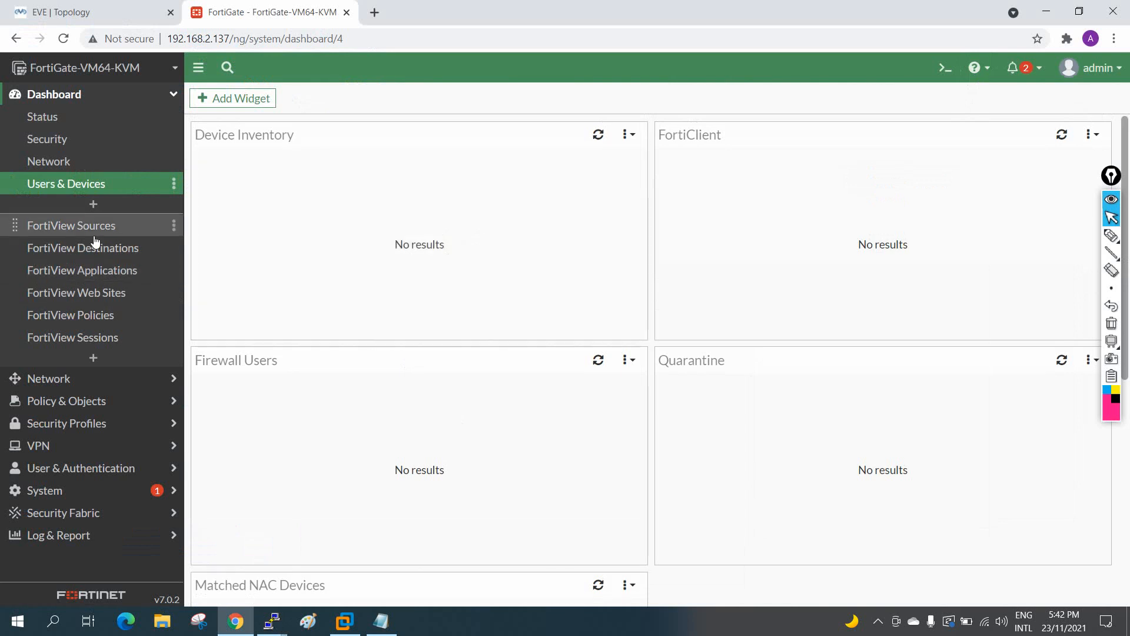
Step: Look over the Network and Security dashboards
{"action": "left_click", "coordinate": [34, 162]}
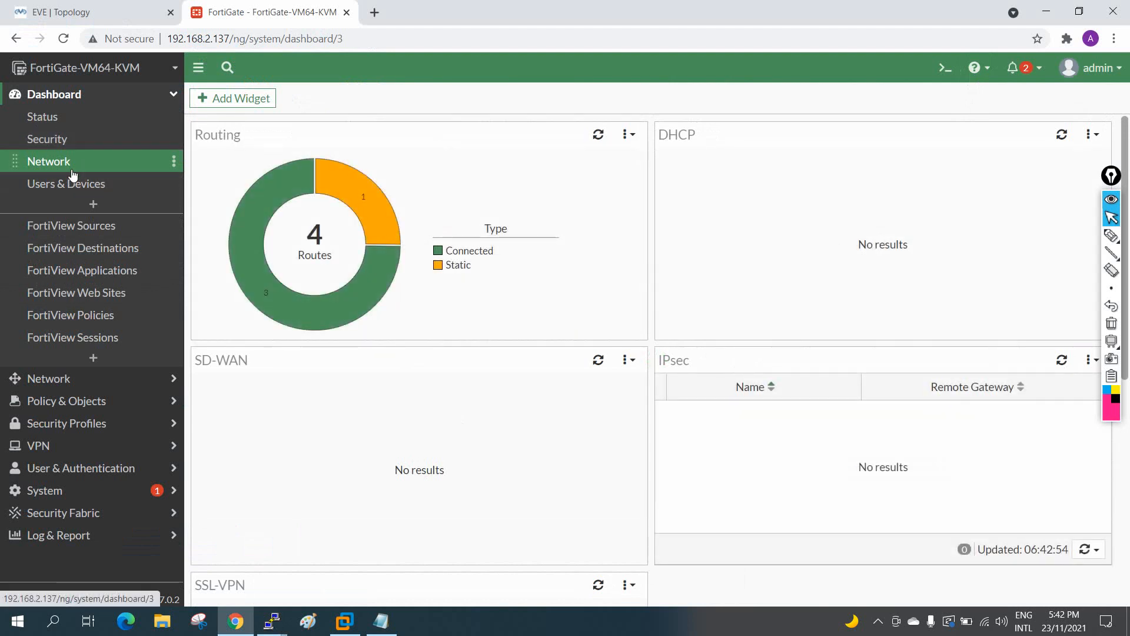
{"action": "left_click", "coordinate": [59, 138]}
{"action": "scroll", "coordinate": [757, 336], "scroll_direction": "down", "scroll_amount": 6}
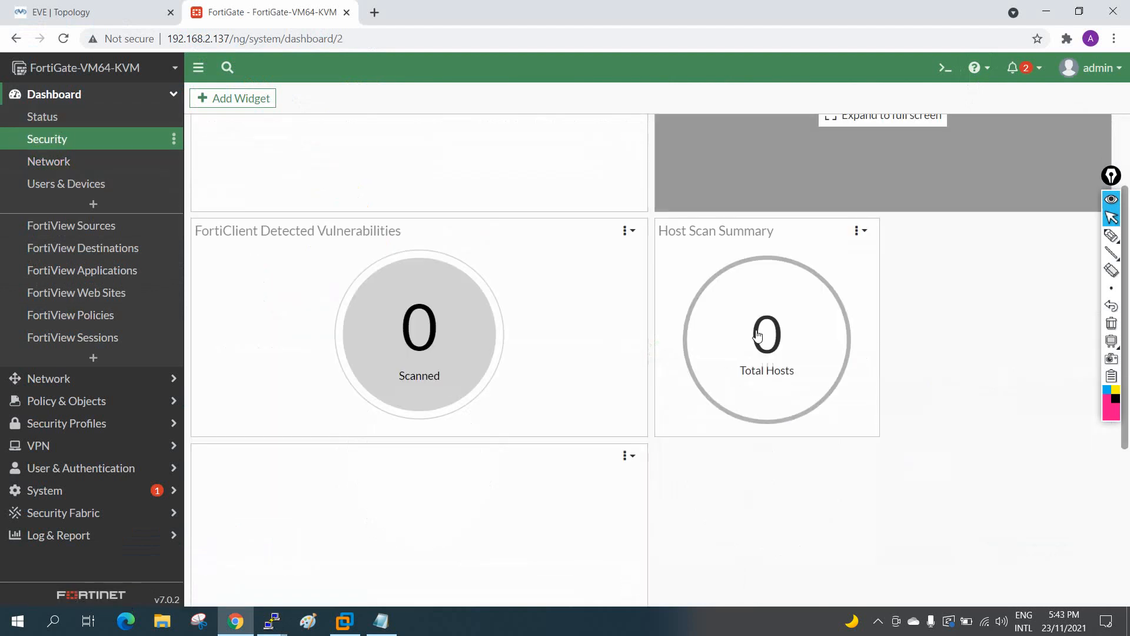
{"action": "scroll", "coordinate": [757, 337], "scroll_direction": "up", "scroll_amount": 6}
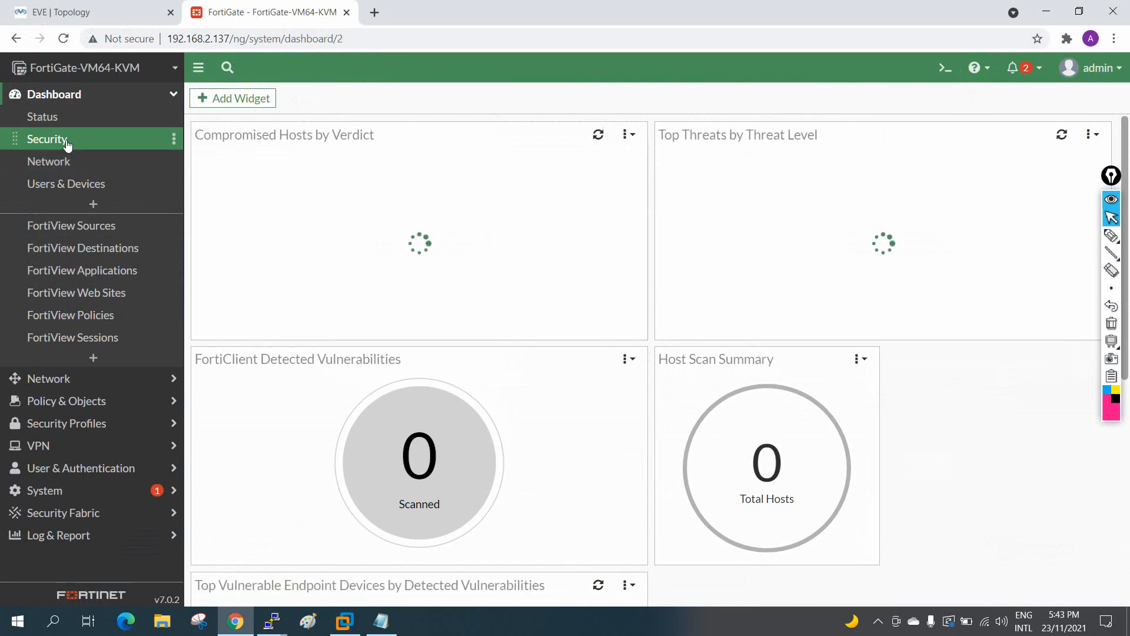
{"action": "scroll", "coordinate": [512, 418], "scroll_direction": "down", "scroll_amount": 6}
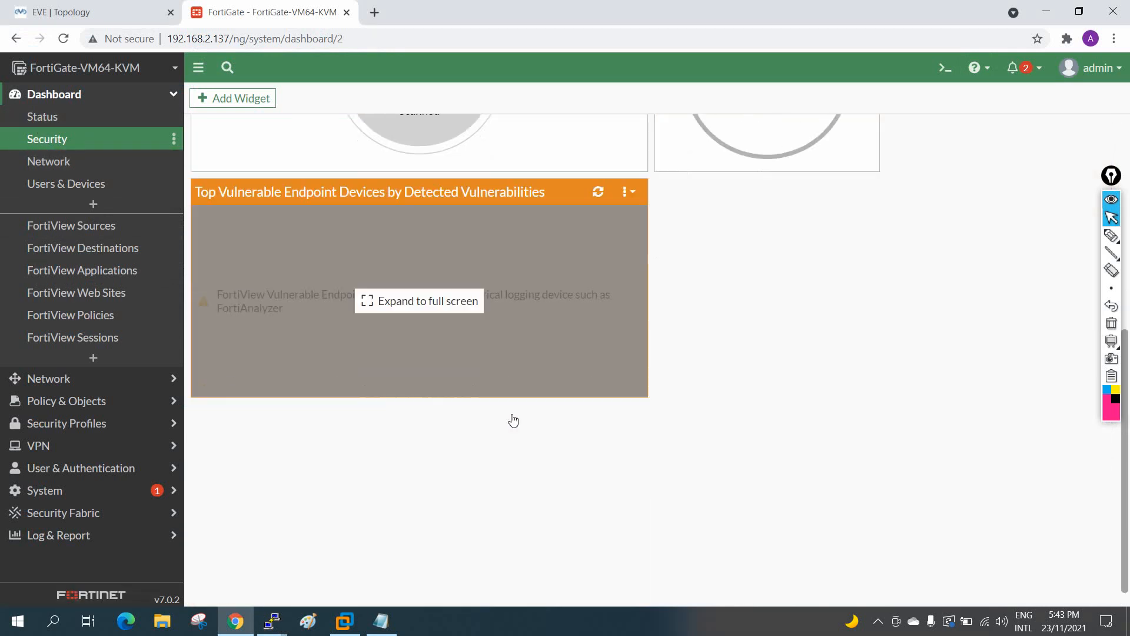
{"action": "scroll", "coordinate": [512, 421], "scroll_direction": "up", "scroll_amount": 6}
Step: Return to Status, then view FortiView Sources listing 192.168.1.1 with 1.31 MB
{"action": "left_click", "coordinate": [45, 116]}
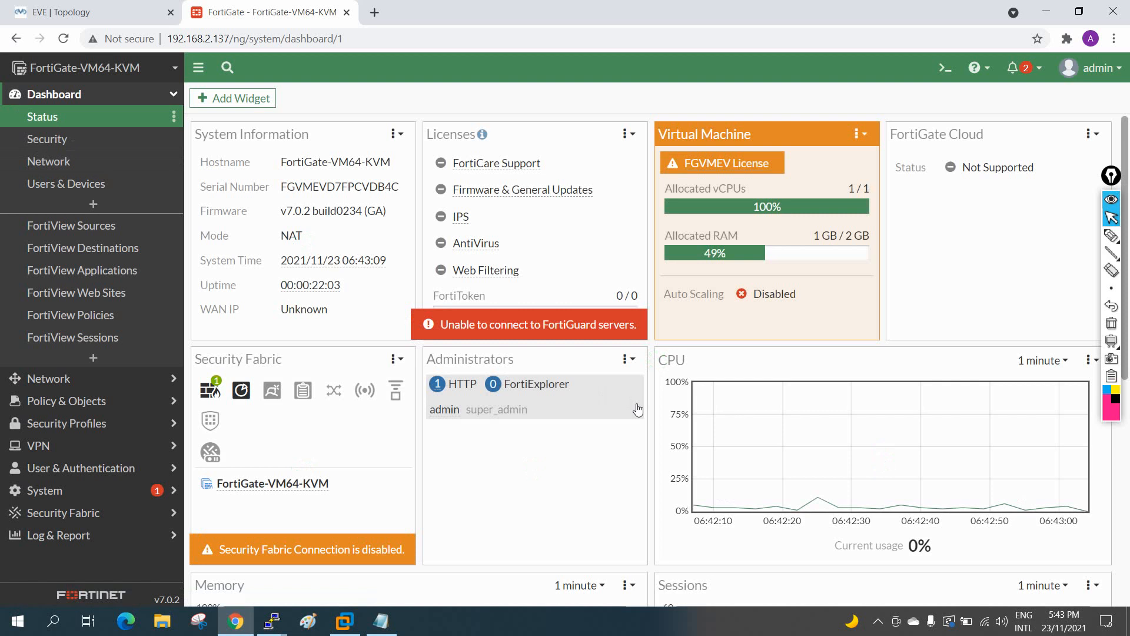
{"action": "scroll", "coordinate": [638, 406], "scroll_direction": "down", "scroll_amount": 6}
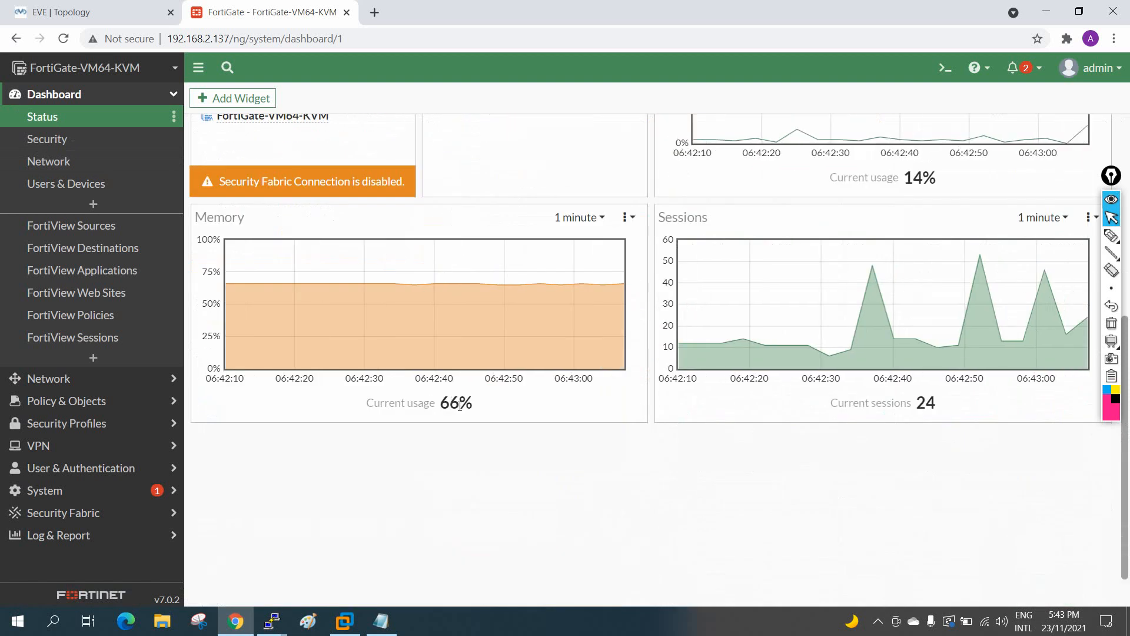
{"action": "scroll", "coordinate": [737, 467], "scroll_direction": "up", "scroll_amount": 3}
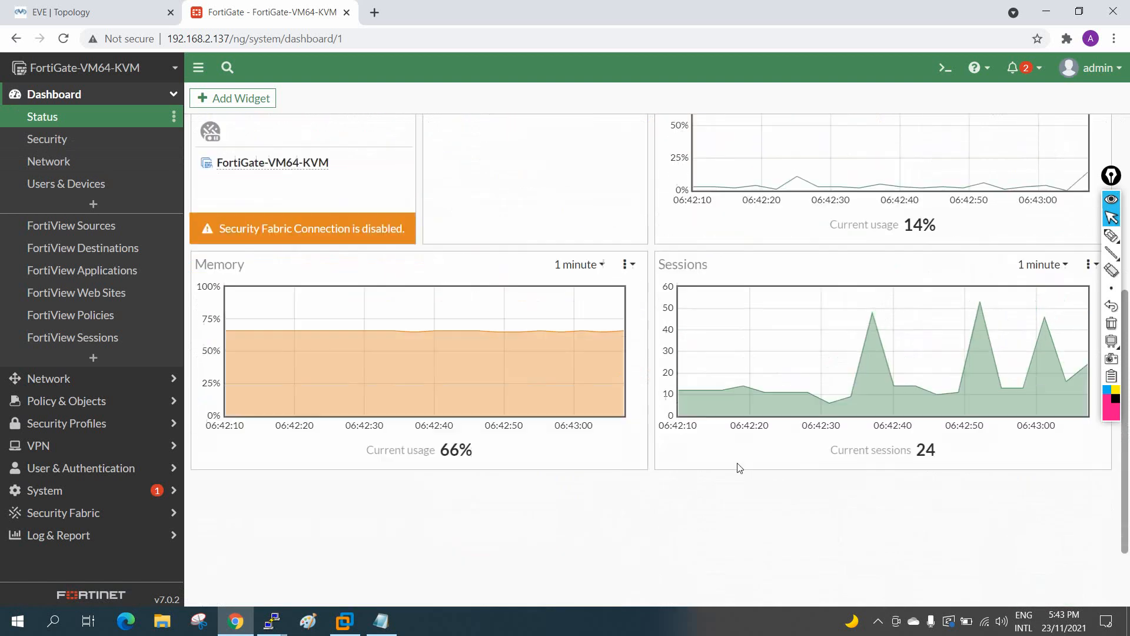
{"action": "scroll", "coordinate": [912, 512], "scroll_direction": "up", "scroll_amount": 3}
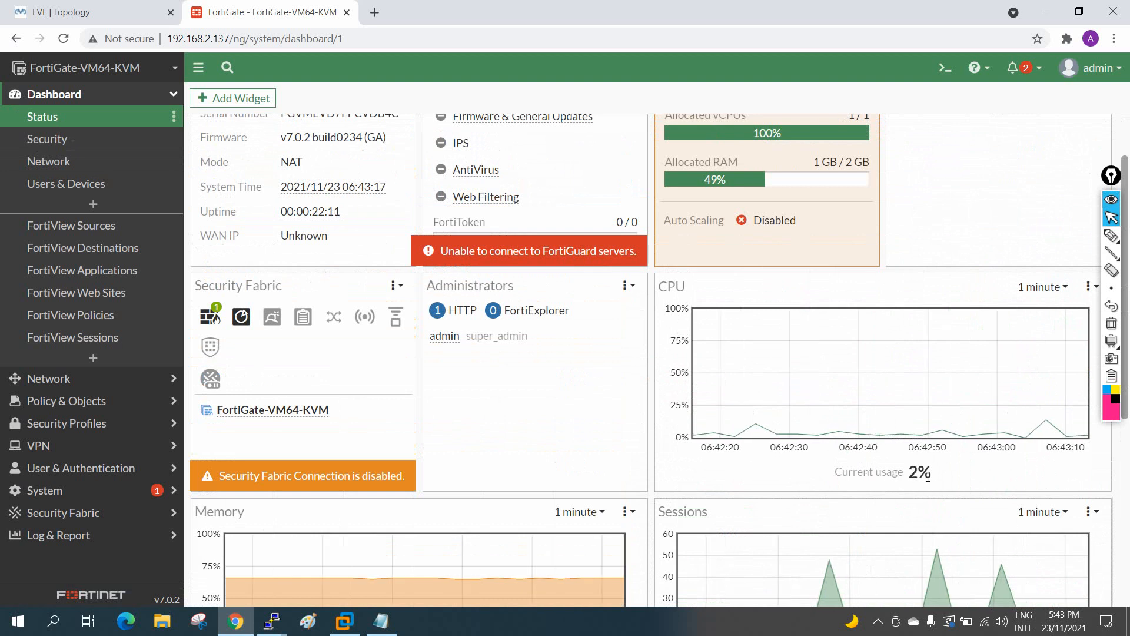
{"action": "scroll", "coordinate": [937, 490], "scroll_direction": "up", "scroll_amount": 2}
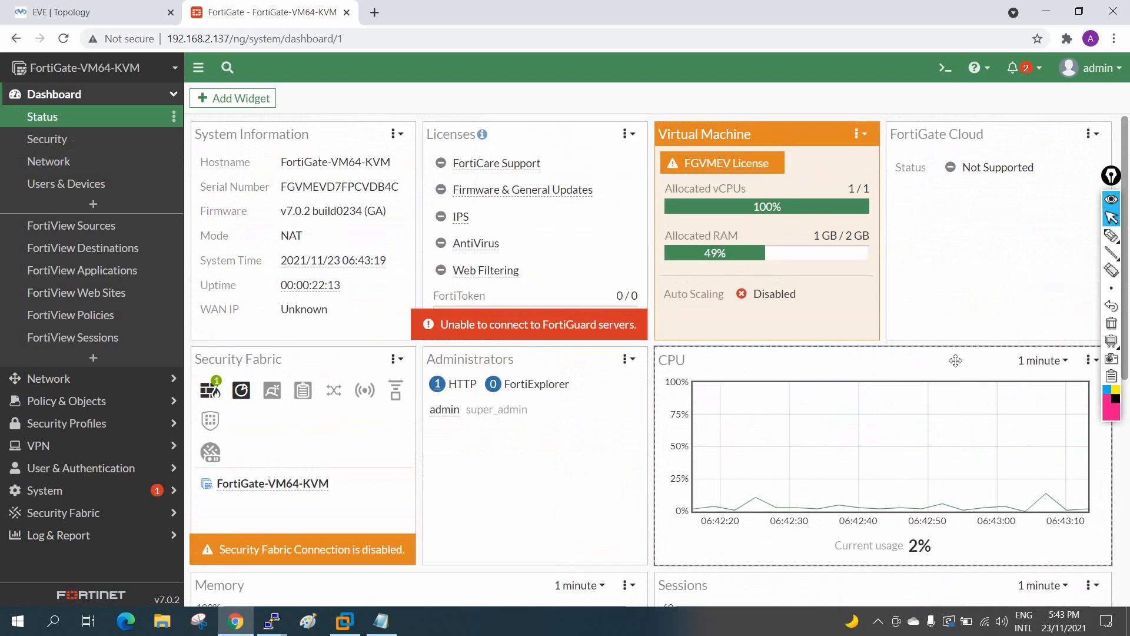
{"action": "left_click", "coordinate": [62, 233]}
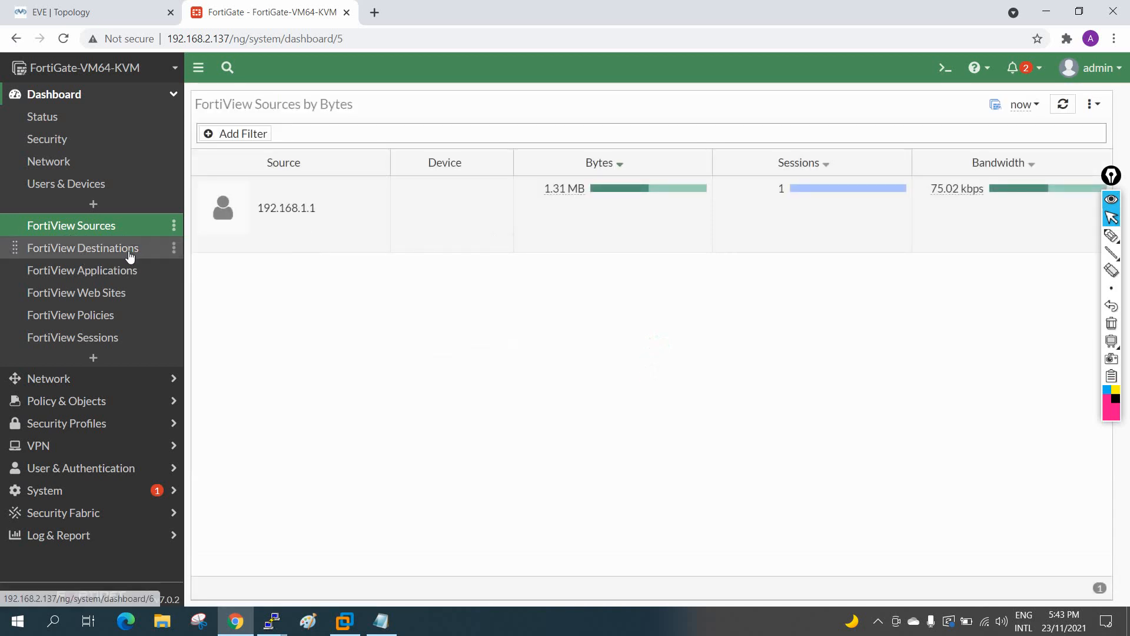
{"action": "left_click", "coordinate": [126, 248]}
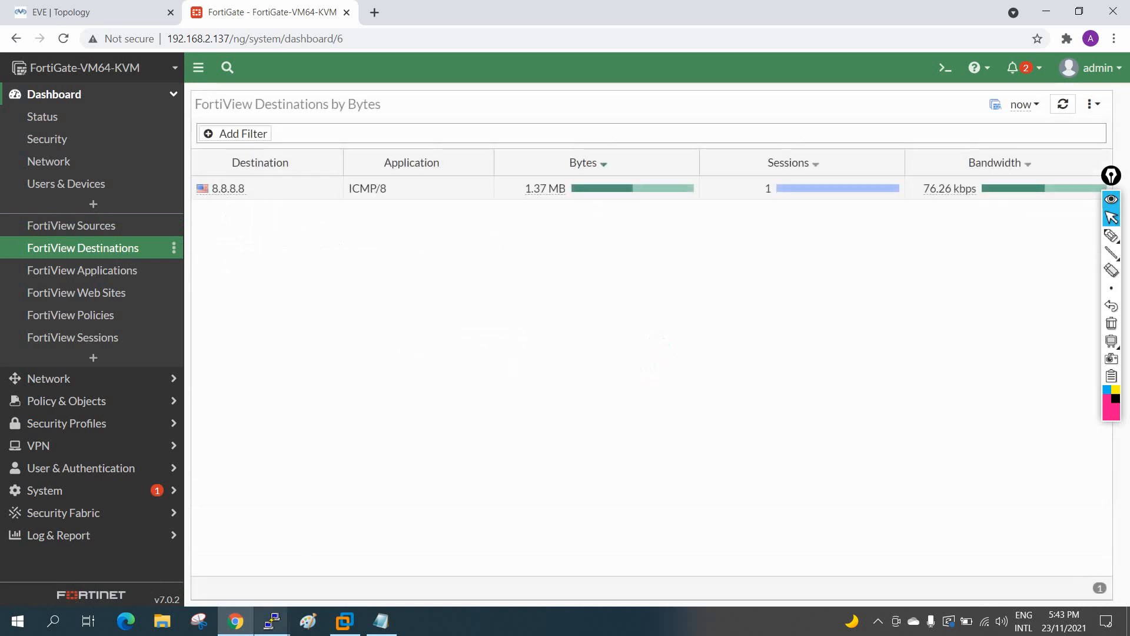
{"action": "left_click", "coordinate": [88, 12]}
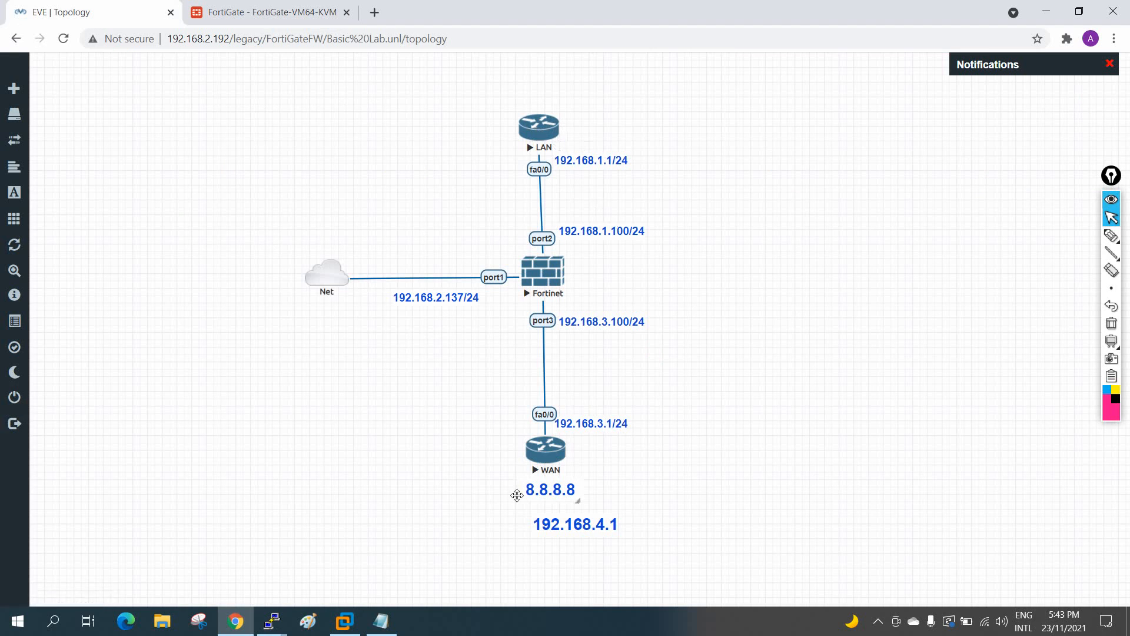
{"action": "key", "text": "ctrl+Tab"}
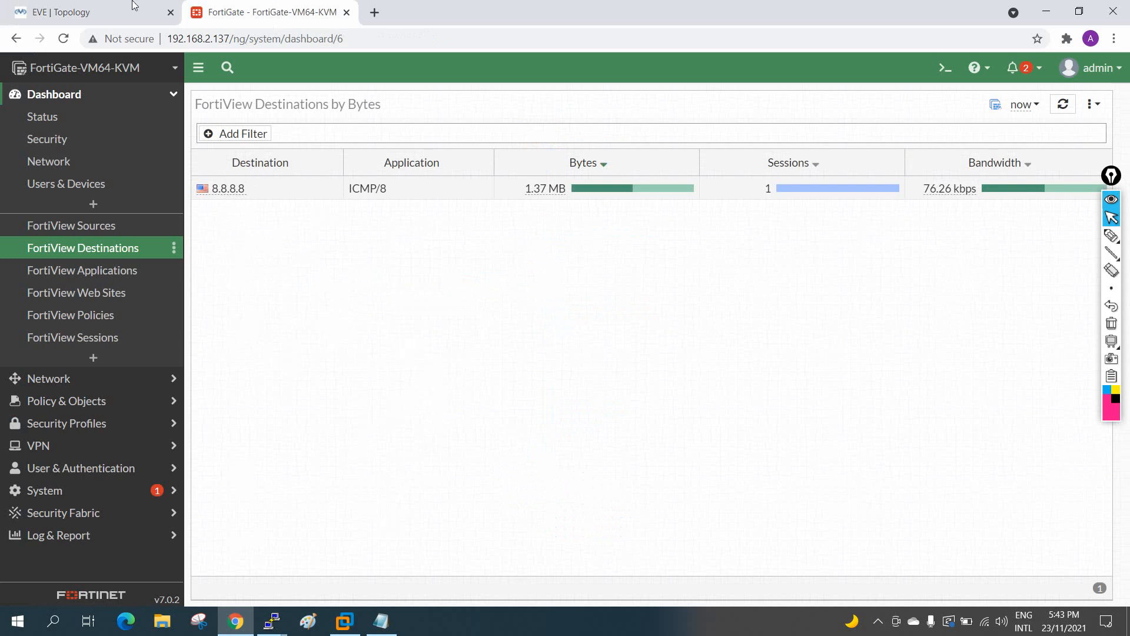
{"action": "left_click", "coordinate": [88, 11]}
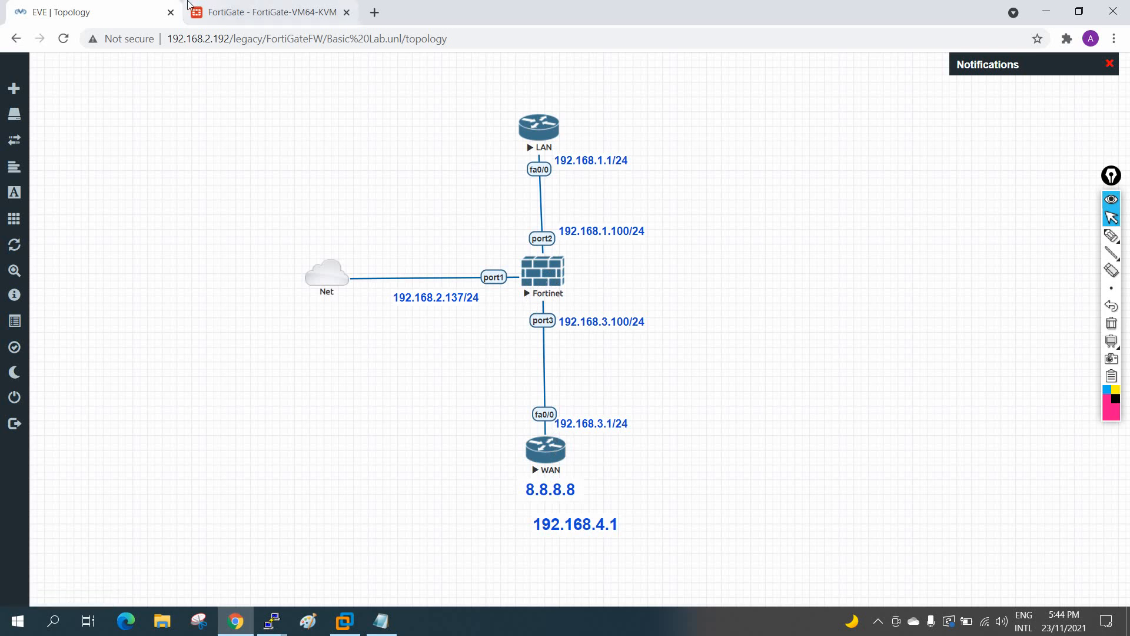
{"action": "left_click", "coordinate": [271, 11]}
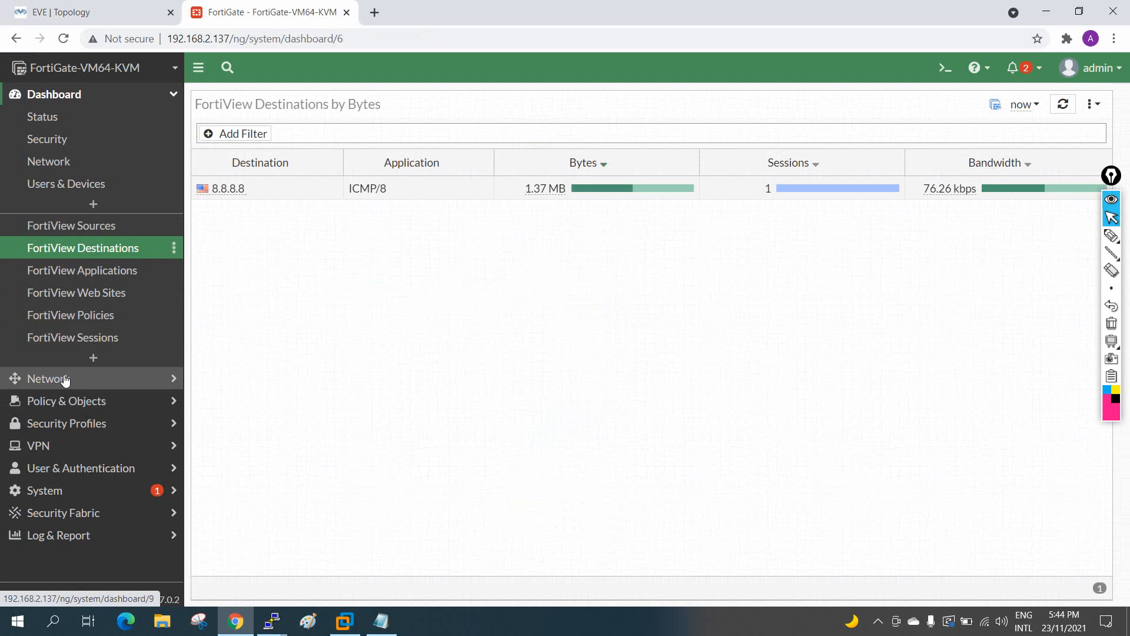
Step: Inspect the Allow-All LAN (port2) to WAN (port3) firewall policy, cancelling a rename so it stays unchanged
{"action": "left_click", "coordinate": [112, 403]}
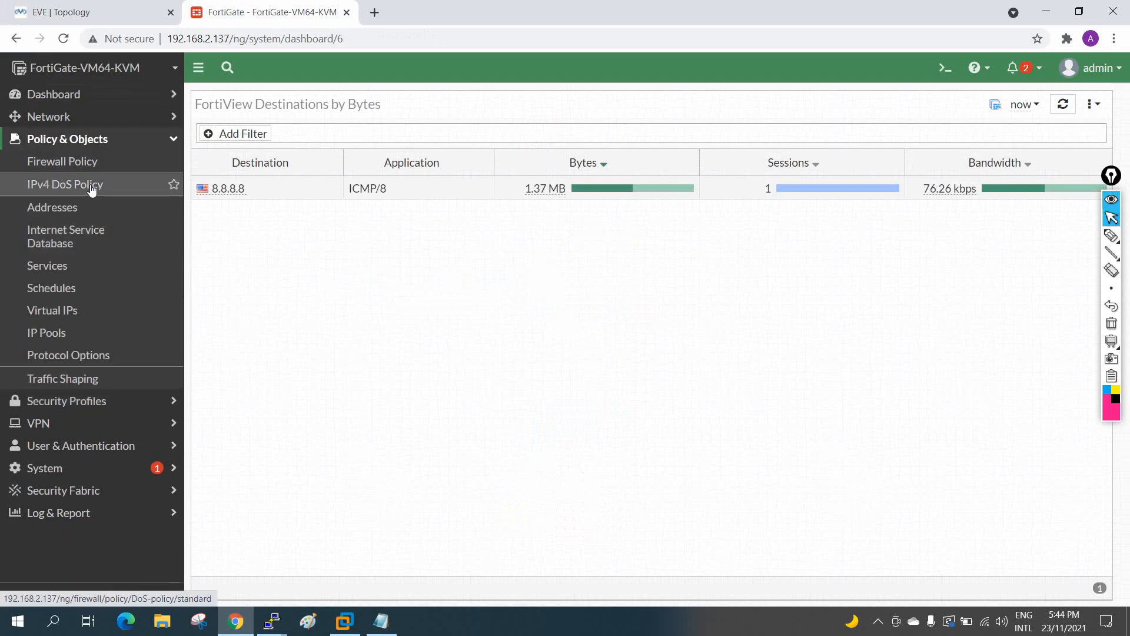
{"action": "left_click", "coordinate": [63, 161]}
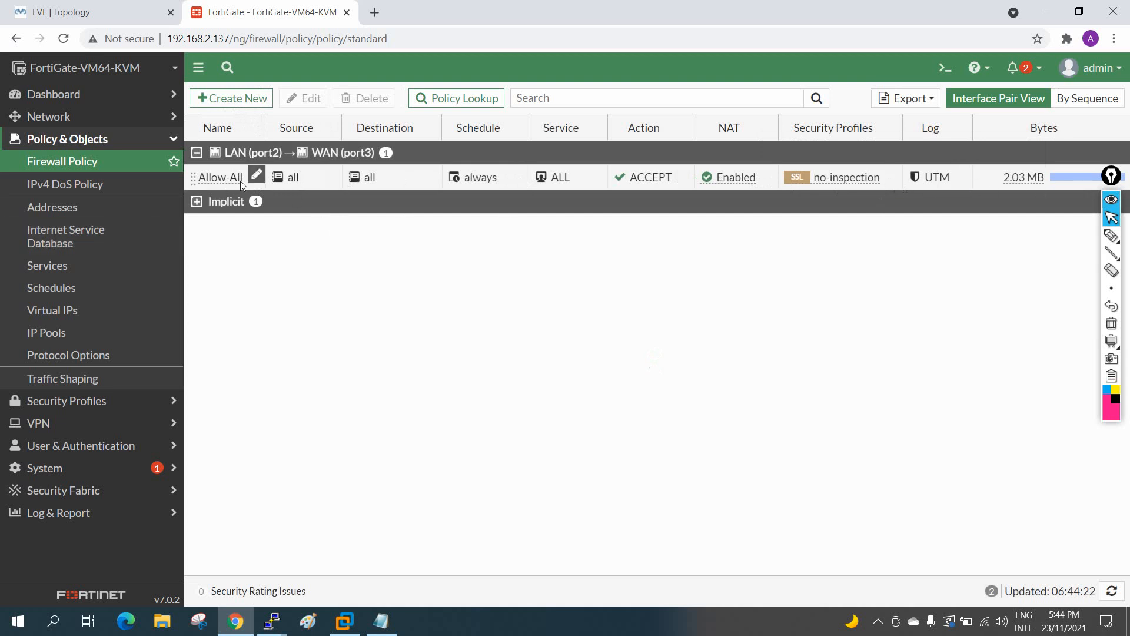
{"action": "left_click", "coordinate": [256, 175]}
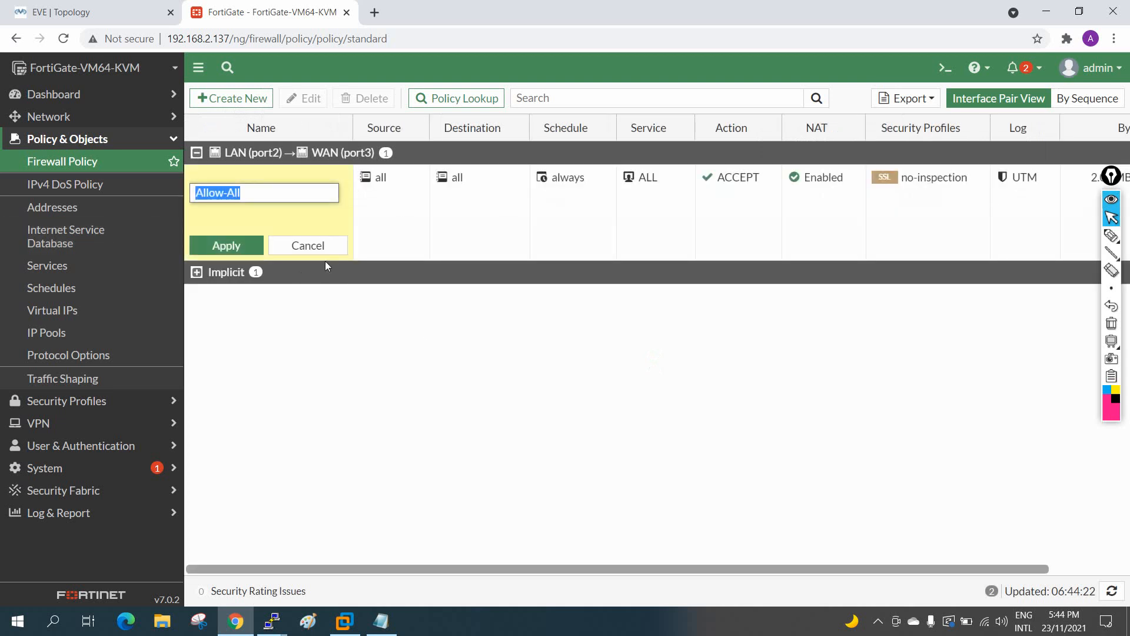
{"action": "left_click", "coordinate": [318, 246]}
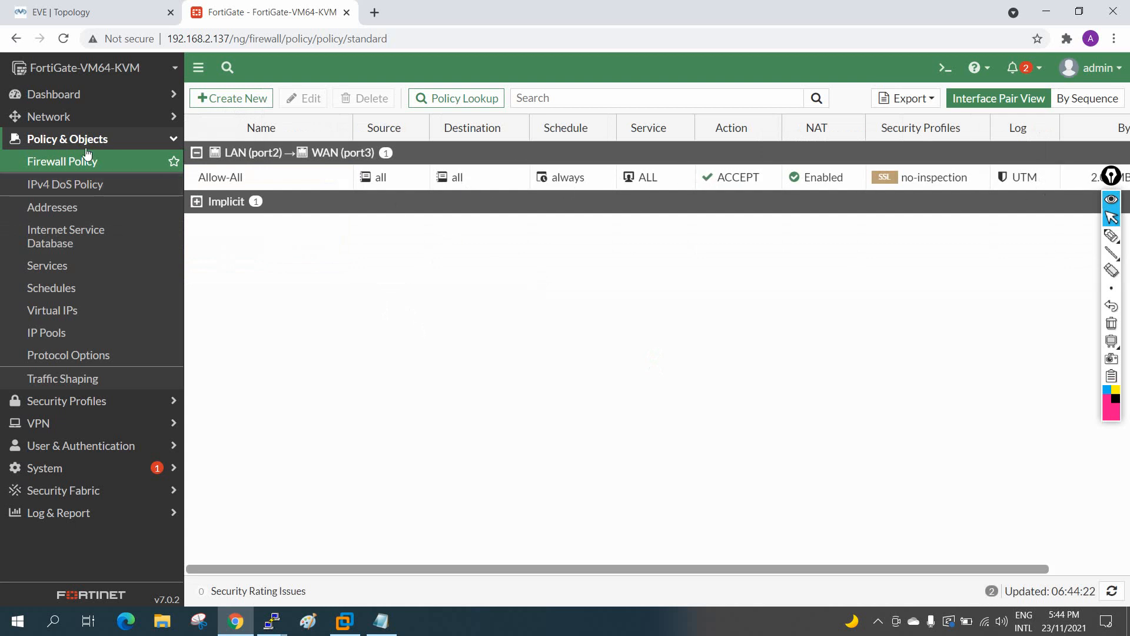
{"action": "left_click", "coordinate": [177, 140]}
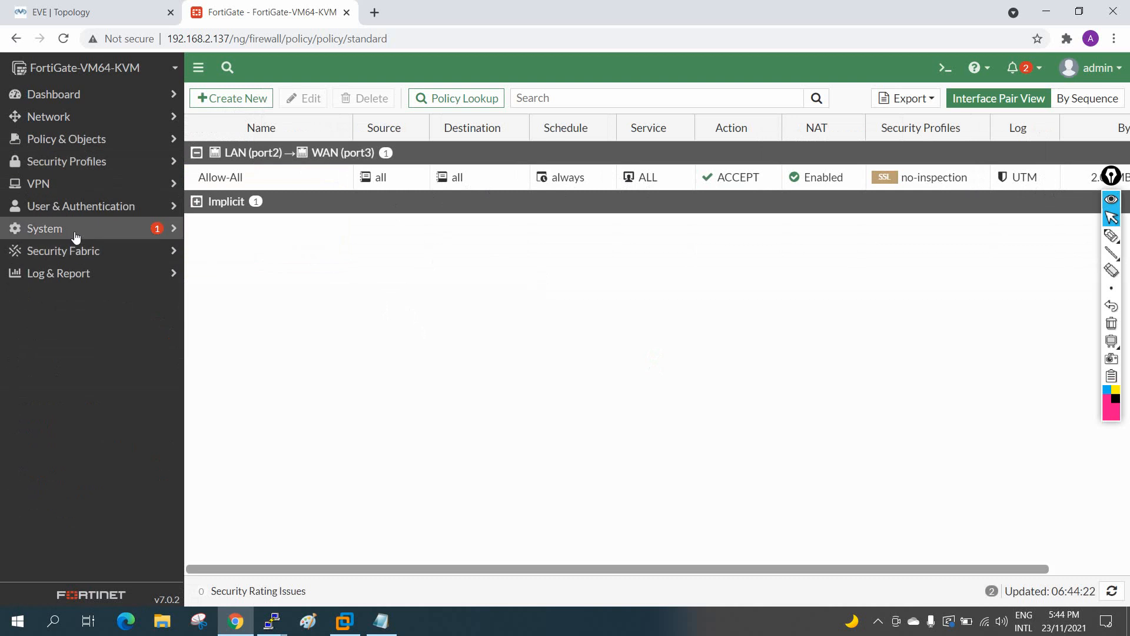
{"action": "left_click", "coordinate": [65, 123]}
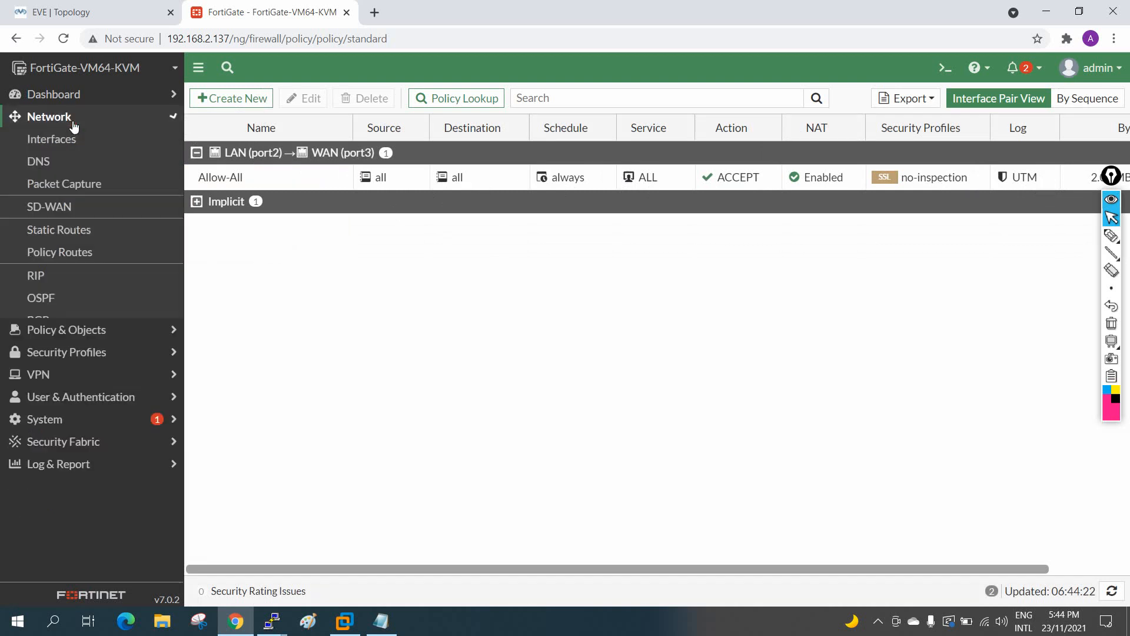
Step: Review the 0.0.0.0/0 static route via gateway 192.168.3.1 without saving, then return to the EVE topology
{"action": "left_click", "coordinate": [71, 236]}
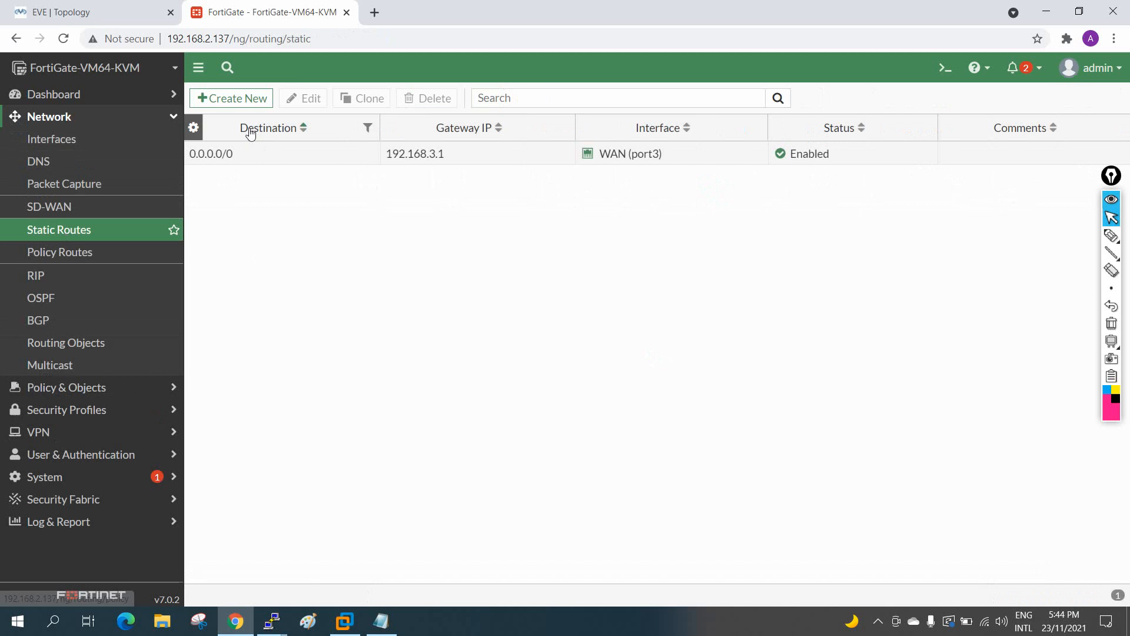
{"action": "double_click", "coordinate": [223, 155]}
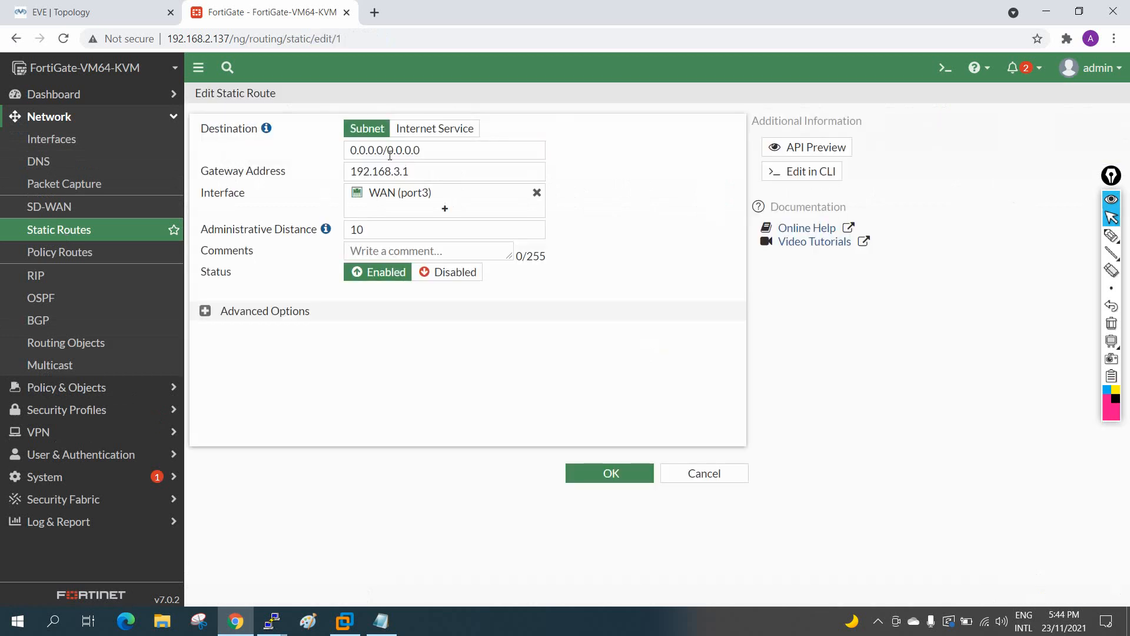
{"action": "left_click_drag", "start_coordinate": [454, 152], "coordinate": [341, 152]}
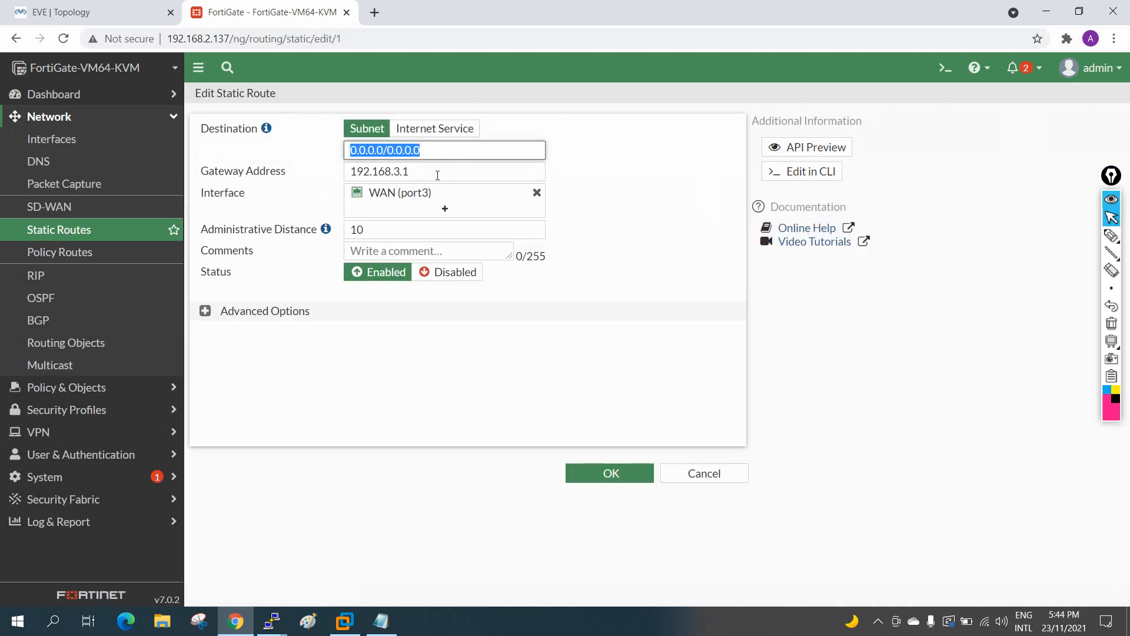
{"action": "left_click_drag", "start_coordinate": [437, 175], "coordinate": [353, 171]}
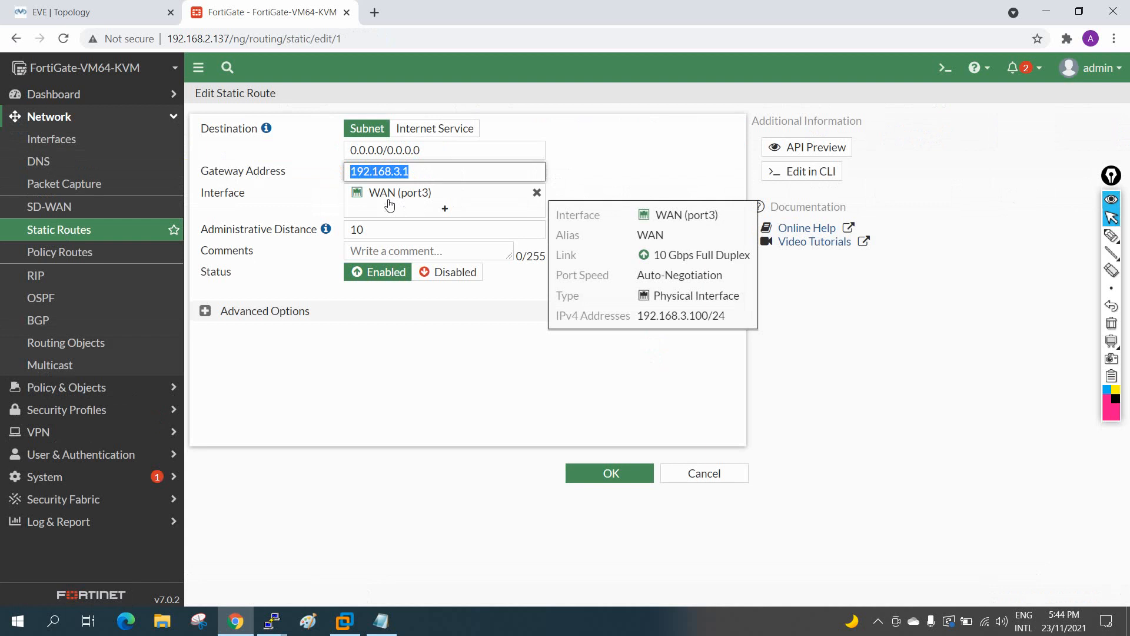
{"action": "left_click", "coordinate": [728, 486]}
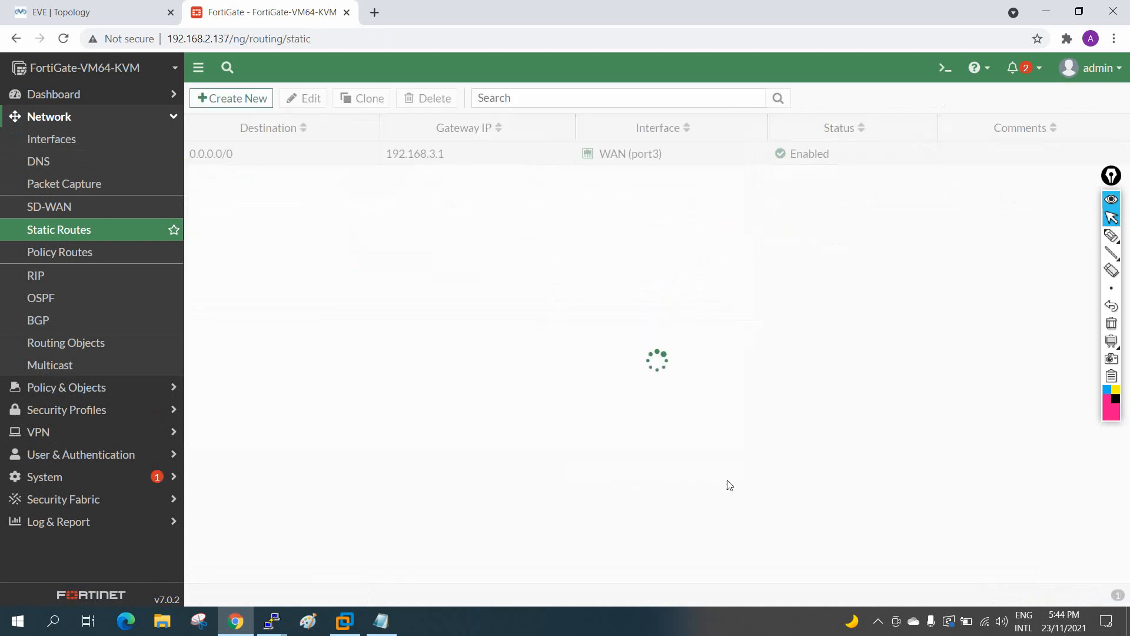
{"action": "left_click", "coordinate": [144, 7]}
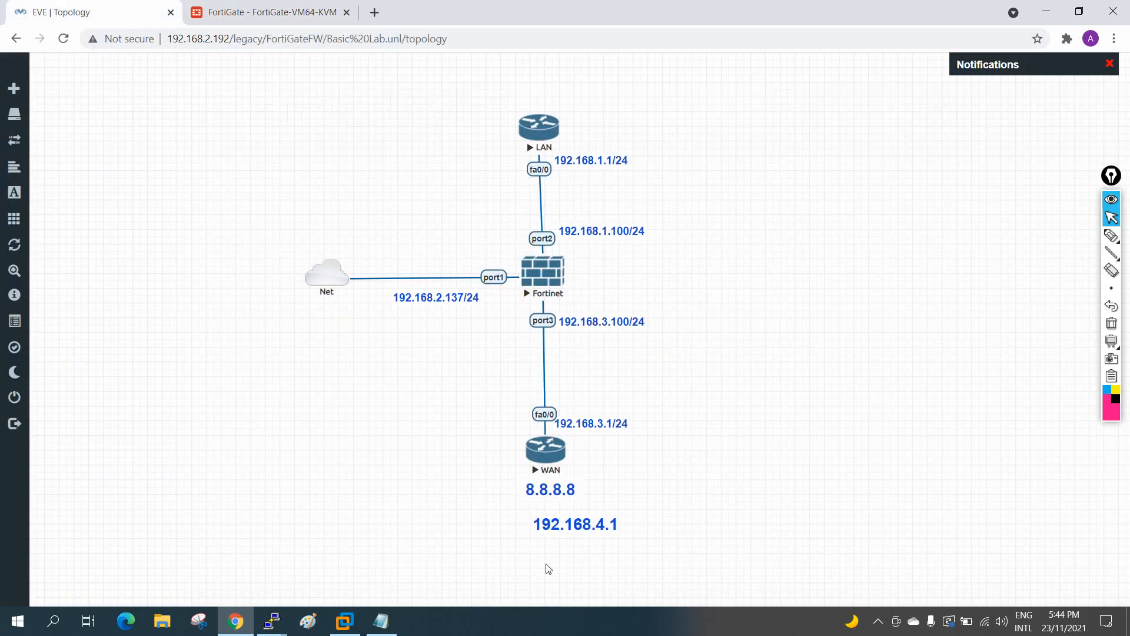
Step: Mark 192.168.3.1, 192.168.1.1, 192.168.1.100, 192.168.3.100 and 192.168.2.137 in pink ink on the topology
{"action": "left_click", "coordinate": [1111, 235]}
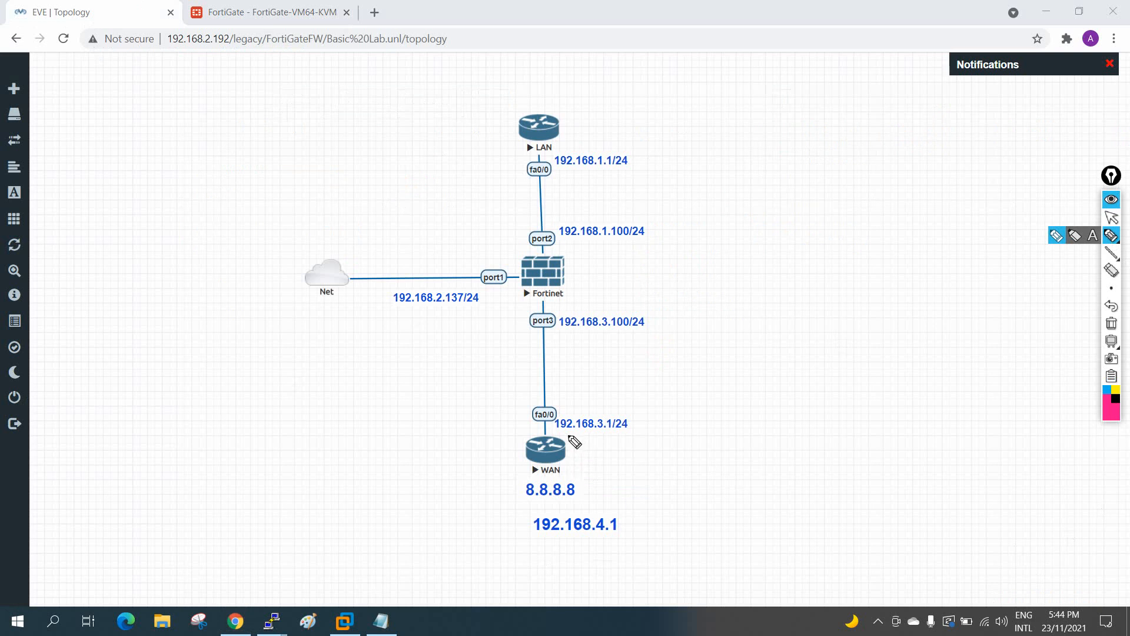
{"action": "left_click_drag", "start_coordinate": [571, 439], "coordinate": [599, 428]}
{"action": "left_click_drag", "start_coordinate": [554, 172], "coordinate": [598, 152]}
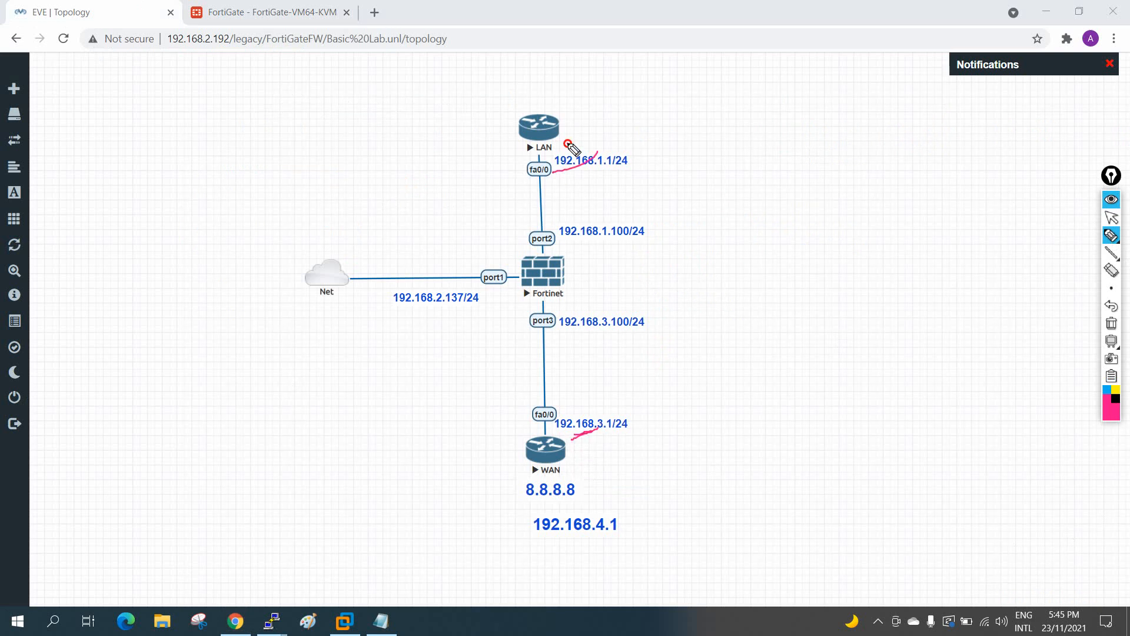
{"action": "mouse_move", "coordinate": [572, 248]}
{"action": "left_mouse_down"}
{"action": "mouse_move", "coordinate": [579, 223]}
{"action": "mouse_move", "coordinate": [606, 241]}
{"action": "left_mouse_up"}
{"action": "mouse_move", "coordinate": [640, 305]}
{"action": "left_mouse_down"}
{"action": "mouse_move", "coordinate": [564, 320]}
{"action": "mouse_move", "coordinate": [594, 307]}
{"action": "left_mouse_up"}
{"action": "mouse_move", "coordinate": [484, 289]}
{"action": "left_mouse_down"}
{"action": "mouse_move", "coordinate": [394, 297]}
{"action": "mouse_move", "coordinate": [486, 289]}
{"action": "left_mouse_up"}
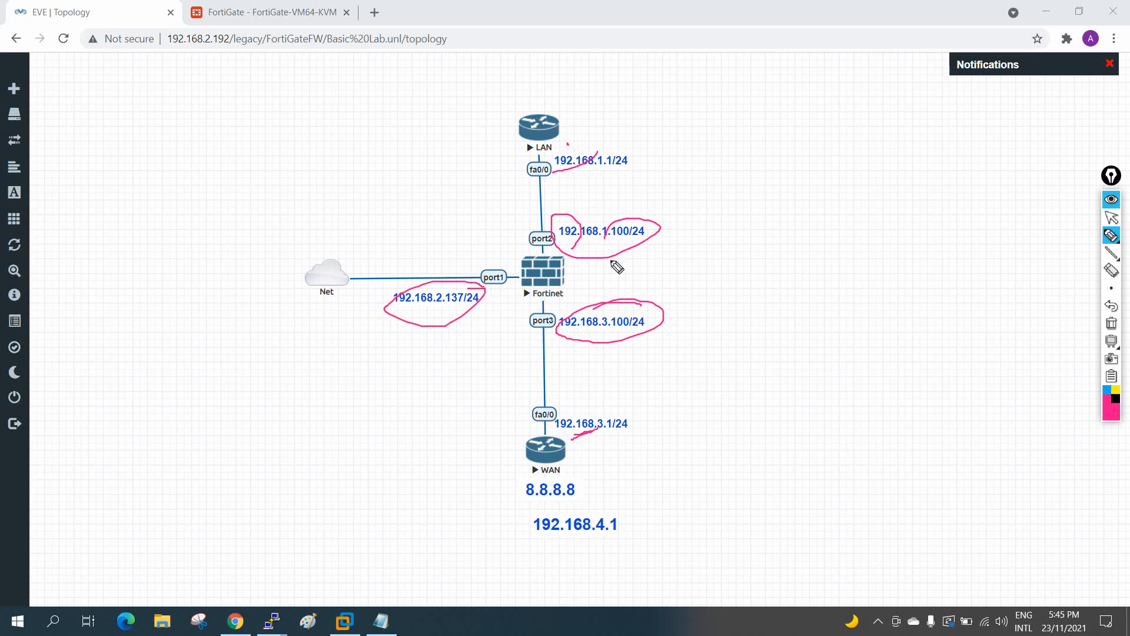
Step: Trace the LAN–Fortinet–WAN path, write Policy and NAT notes, and circle the 8.8.8.8 and 192.168.4.1 loopbacks
{"action": "mouse_move", "coordinate": [567, 281]}
{"action": "left_mouse_down"}
{"action": "mouse_move", "coordinate": [578, 281]}
{"action": "mouse_move", "coordinate": [567, 278]}
{"action": "mouse_move", "coordinate": [557, 404]}
{"action": "left_mouse_up"}
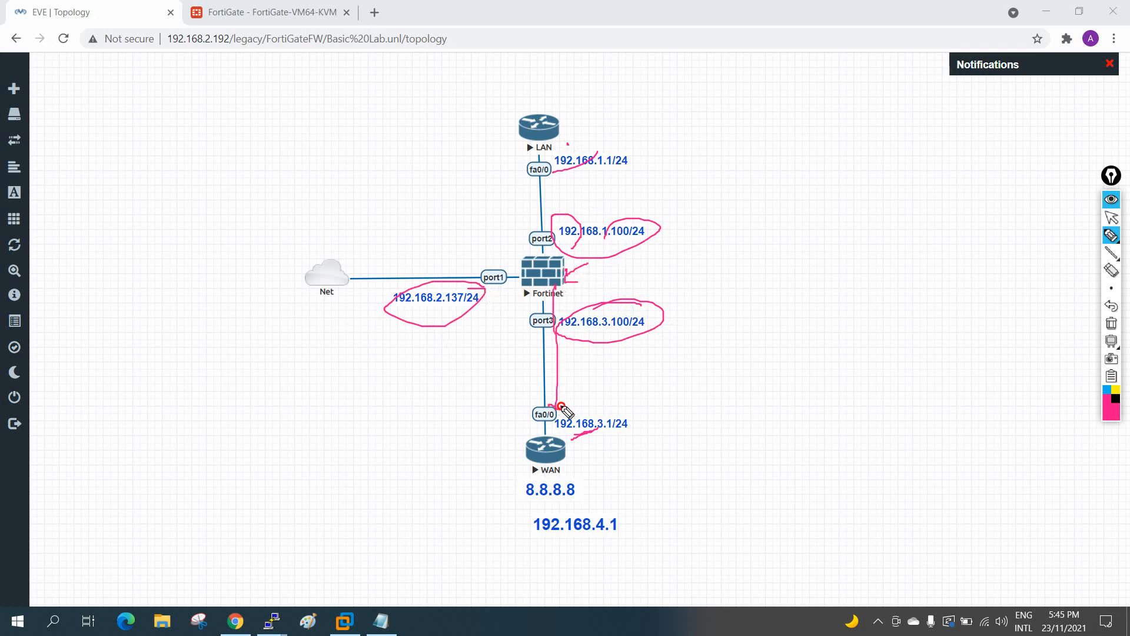
{"action": "mouse_move", "coordinate": [546, 123]}
{"action": "left_mouse_down"}
{"action": "mouse_move", "coordinate": [560, 259]}
{"action": "mouse_move", "coordinate": [586, 247]}
{"action": "mouse_move", "coordinate": [584, 268]}
{"action": "mouse_move", "coordinate": [832, 182]}
{"action": "mouse_move", "coordinate": [851, 200]}
{"action": "left_mouse_up"}
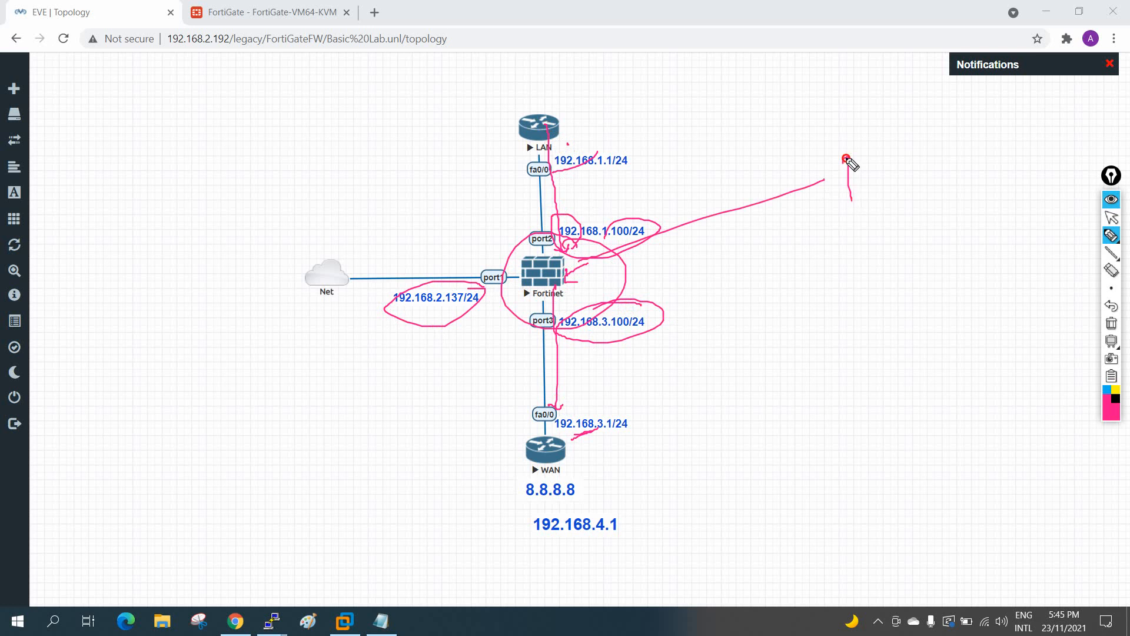
{"action": "left_click_drag", "start_coordinate": [846, 159], "coordinate": [849, 174]}
{"action": "mouse_move", "coordinate": [867, 163]}
{"action": "left_mouse_down"}
{"action": "mouse_move", "coordinate": [925, 139]}
{"action": "mouse_move", "coordinate": [888, 130]}
{"action": "left_mouse_up"}
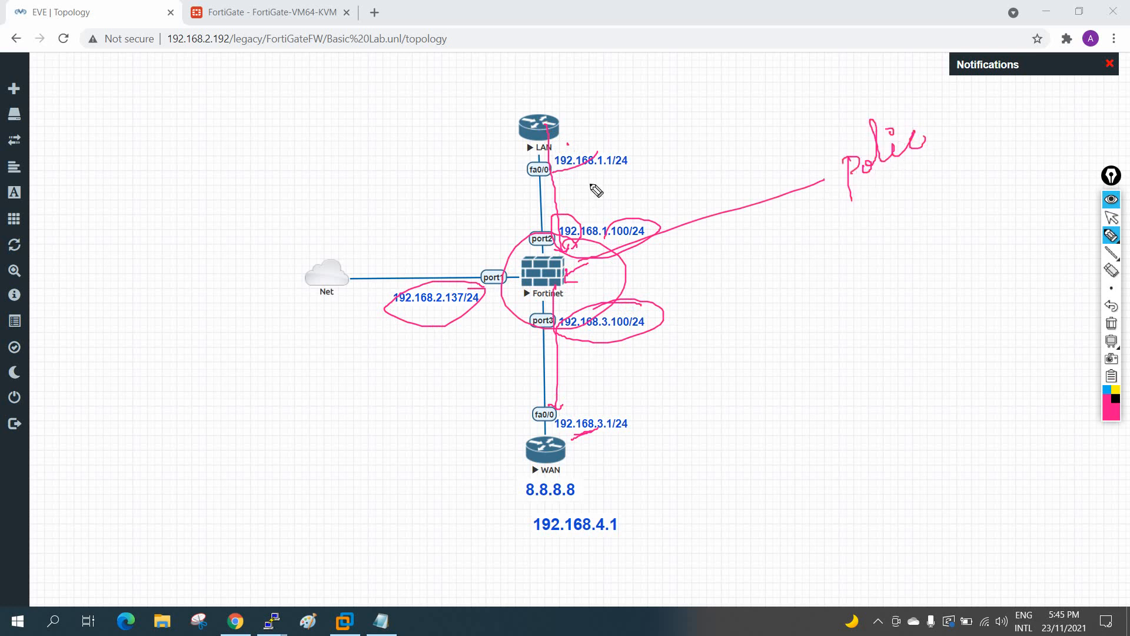
{"action": "mouse_move", "coordinate": [636, 144]}
{"action": "left_mouse_down"}
{"action": "mouse_move", "coordinate": [554, 166]}
{"action": "mouse_move", "coordinate": [592, 159]}
{"action": "mouse_move", "coordinate": [565, 412]}
{"action": "mouse_move", "coordinate": [583, 499]}
{"action": "mouse_move", "coordinate": [584, 463]}
{"action": "left_mouse_up"}
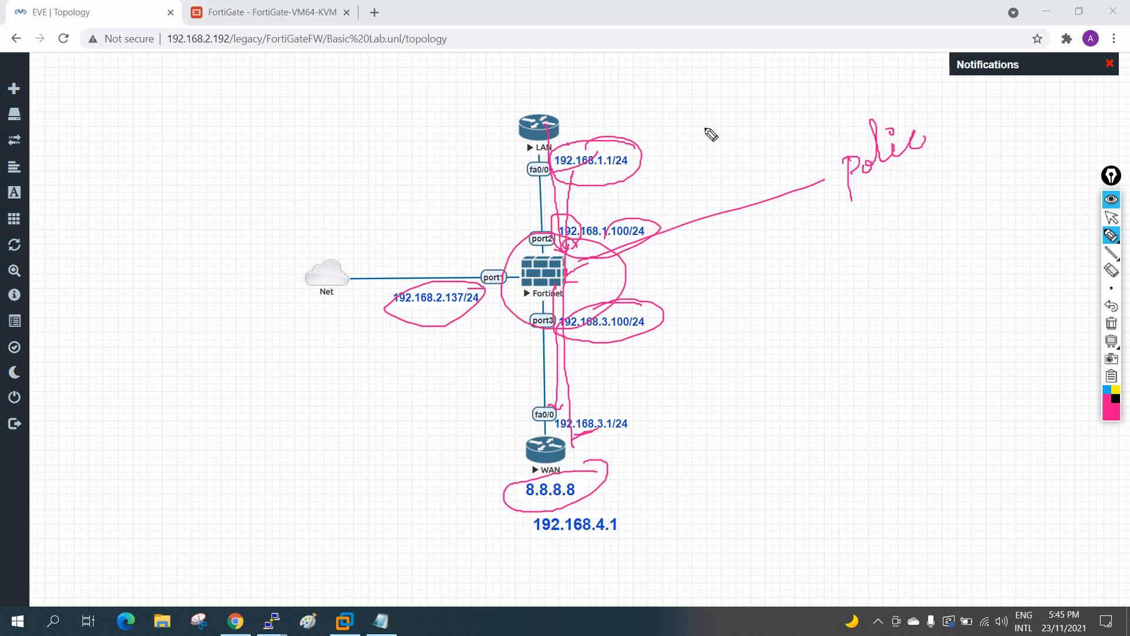
{"action": "left_click_drag", "start_coordinate": [704, 130], "coordinate": [765, 94]}
{"action": "left_click_drag", "start_coordinate": [764, 95], "coordinate": [766, 129]}
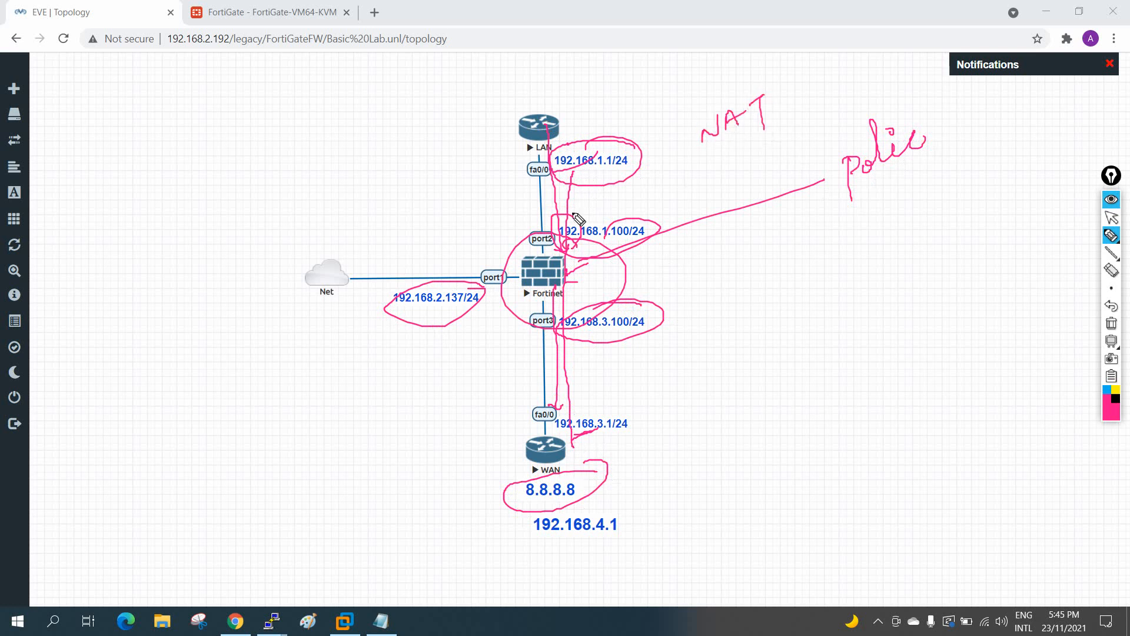
{"action": "mouse_move", "coordinate": [562, 465]}
{"action": "left_mouse_down"}
{"action": "mouse_move", "coordinate": [589, 480]}
{"action": "mouse_move", "coordinate": [530, 511]}
{"action": "mouse_move", "coordinate": [565, 492]}
{"action": "left_mouse_up"}
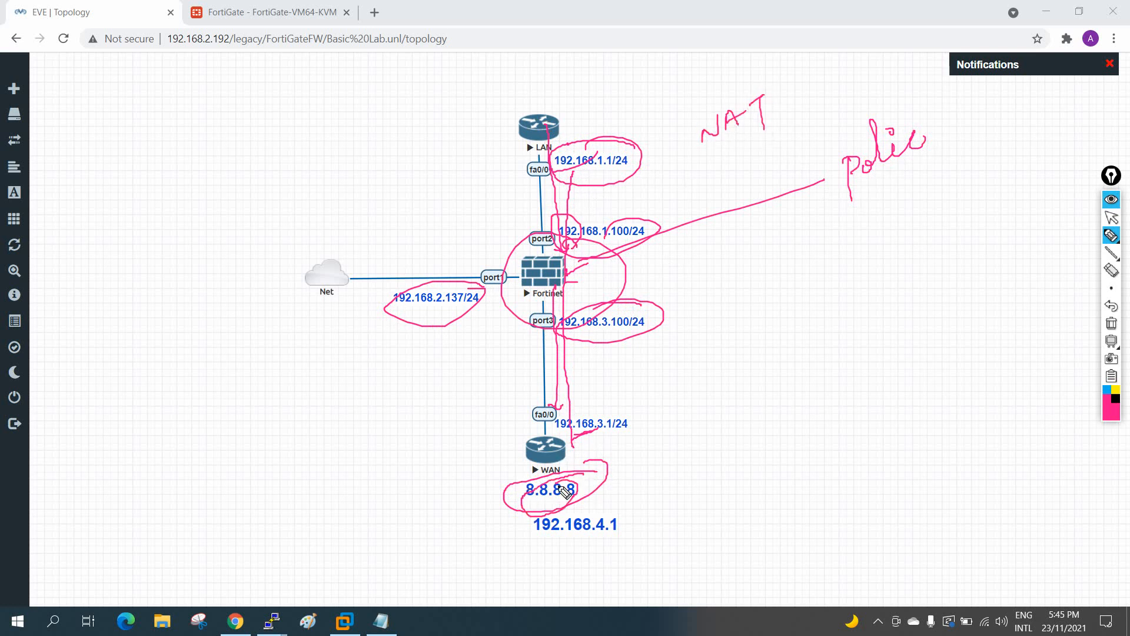
{"action": "mouse_move", "coordinate": [607, 526]}
{"action": "left_mouse_down"}
{"action": "mouse_move", "coordinate": [626, 520]}
{"action": "mouse_move", "coordinate": [524, 535]}
{"action": "mouse_move", "coordinate": [618, 545]}
{"action": "mouse_move", "coordinate": [596, 544]}
{"action": "left_mouse_up"}
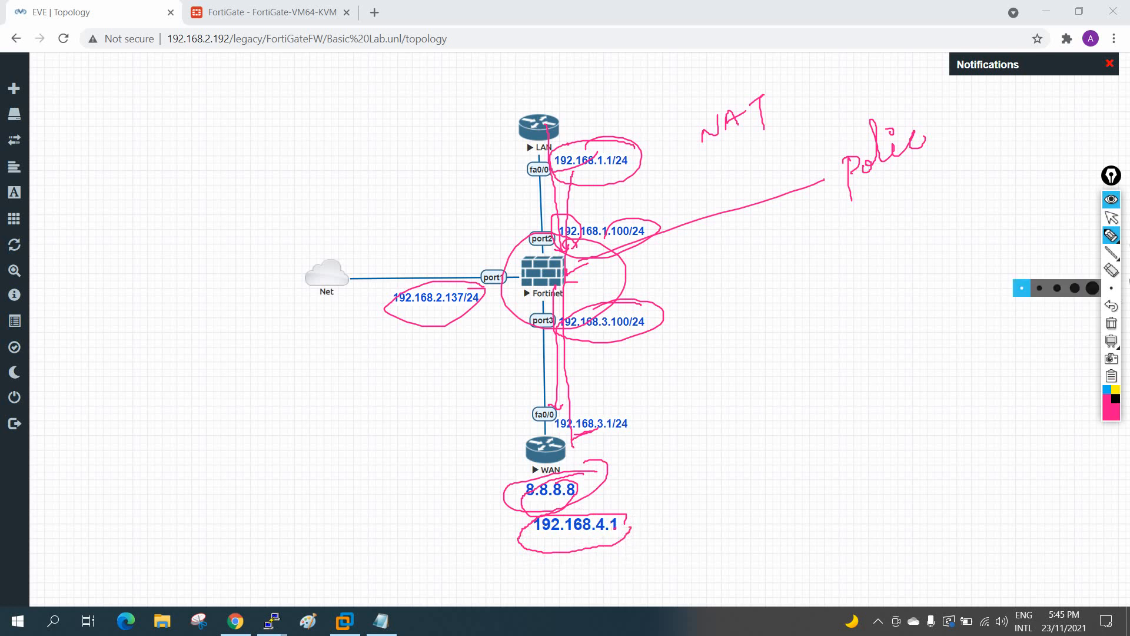
Step: Erase all the pink annotations and get ready to draw a fresh one
{"action": "left_click", "coordinate": [1111, 323]}
{"action": "left_click", "coordinate": [1112, 217]}
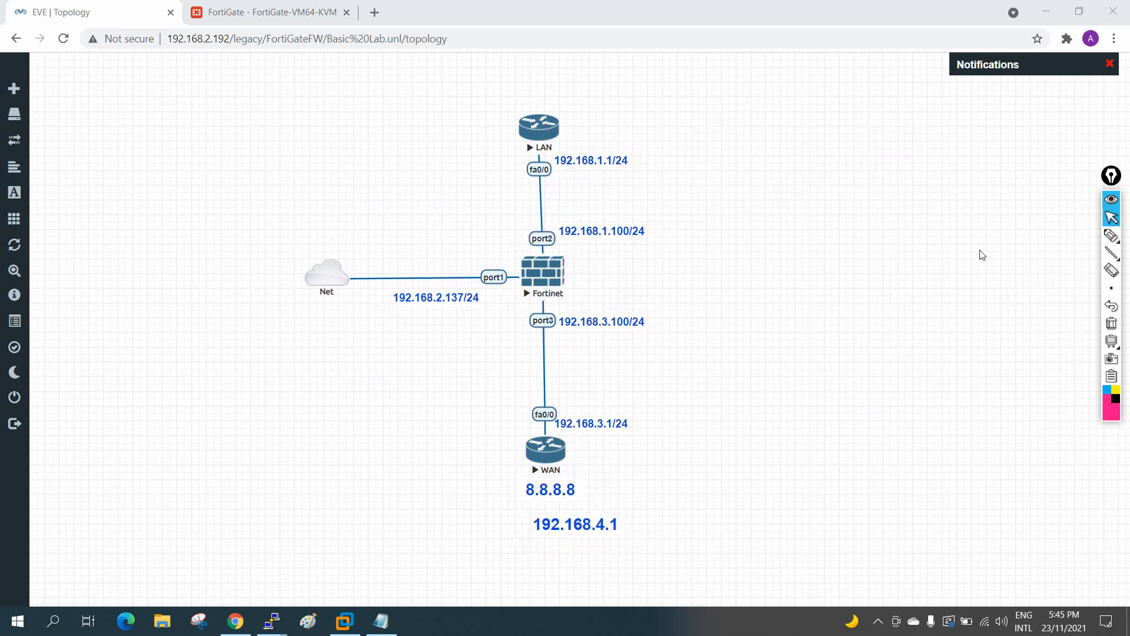
{"action": "left_click", "coordinate": [1112, 236]}
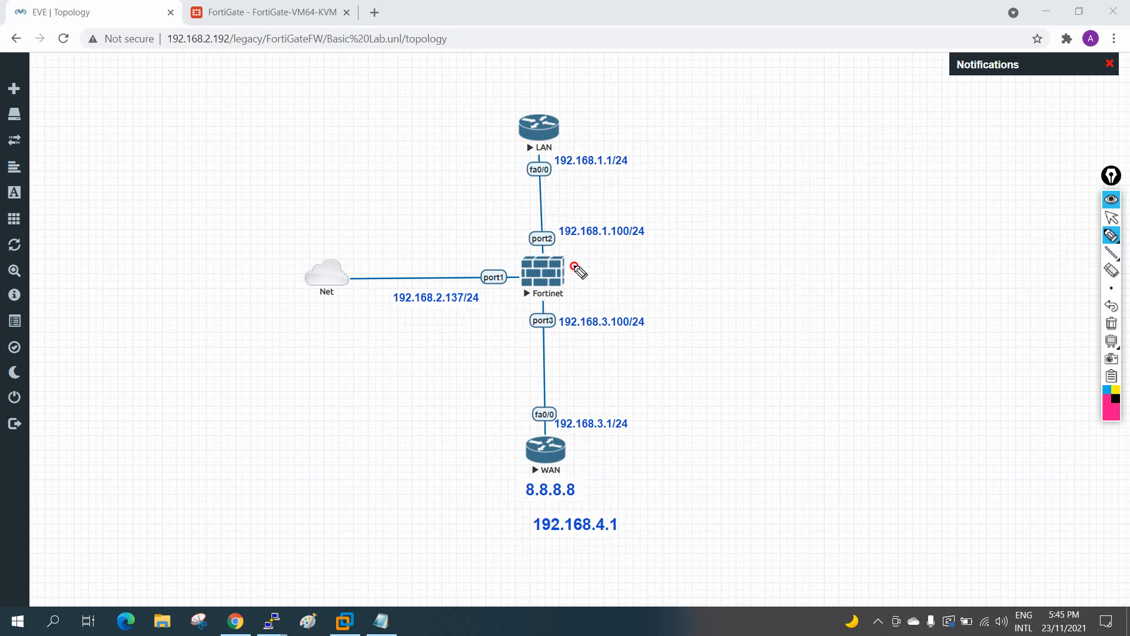